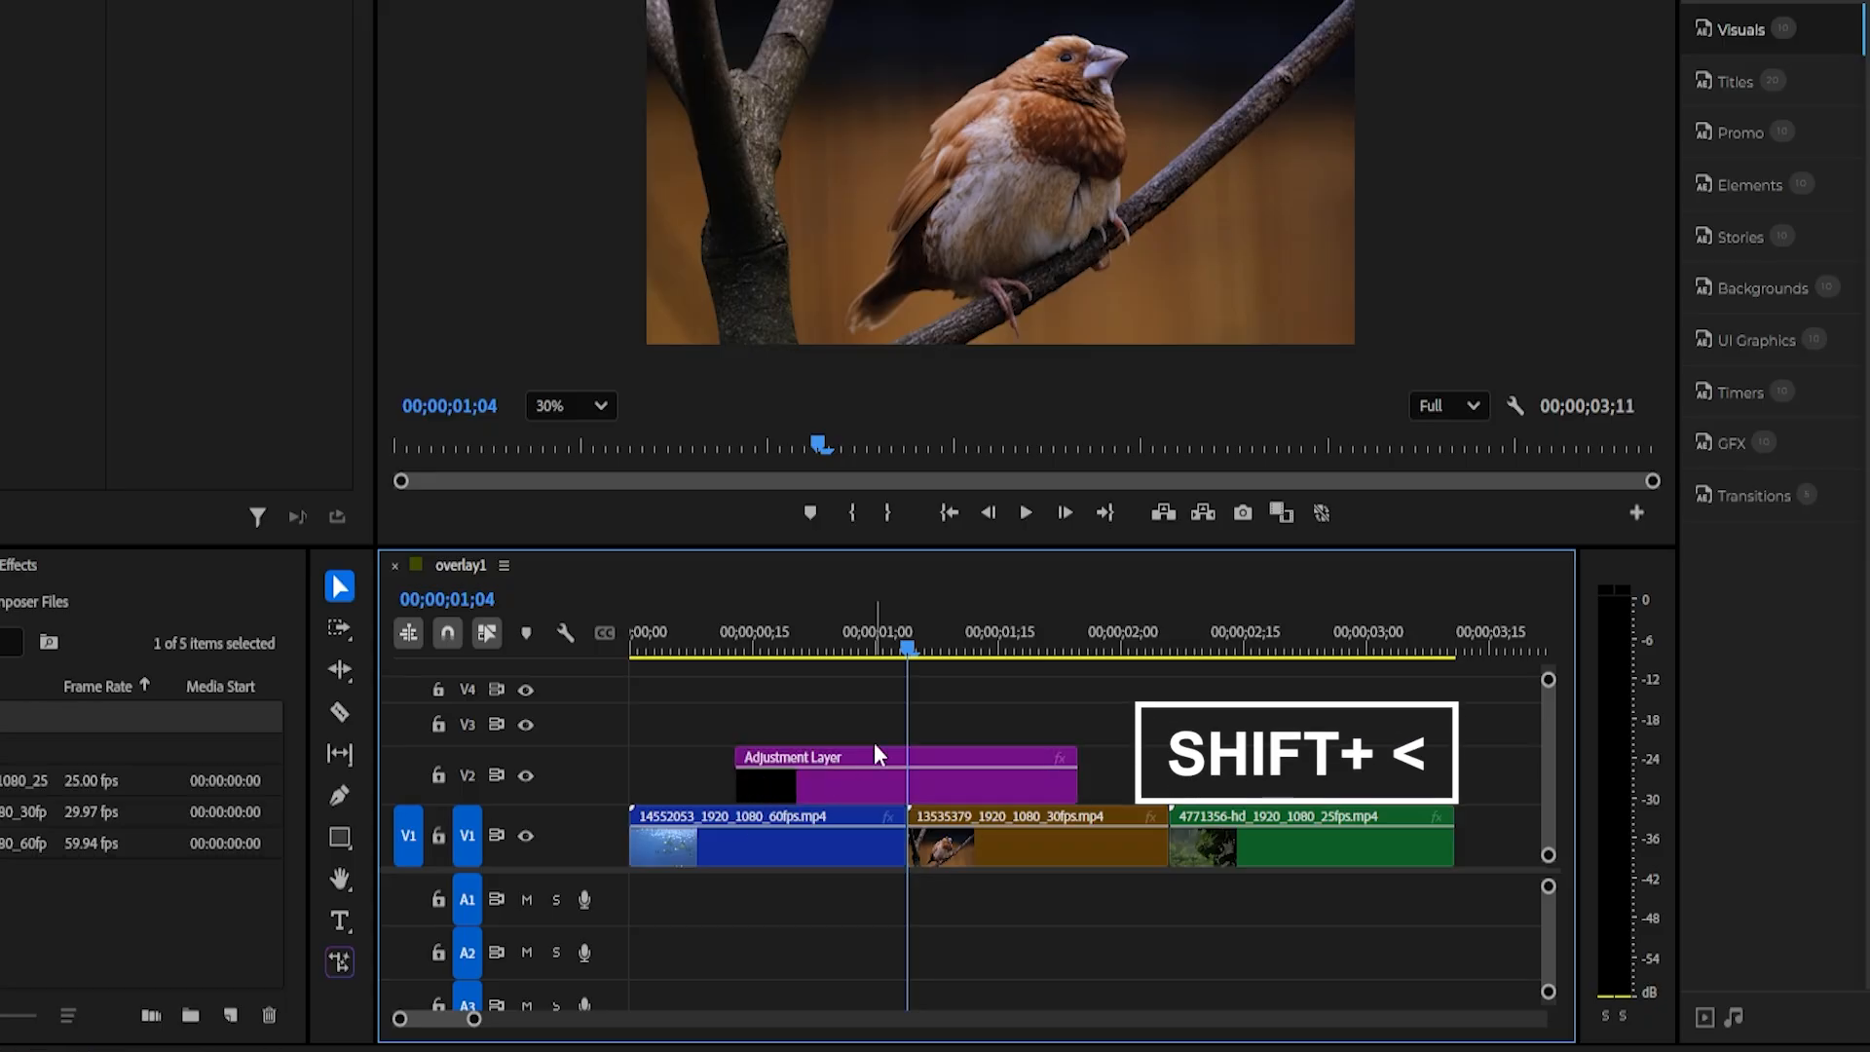
Trim the adjustment layer's start to 00;00;00;19, 15 frames before the cut between the first and second clips
key(shift+Left)
key(shift+Left)
key(shift+Left)
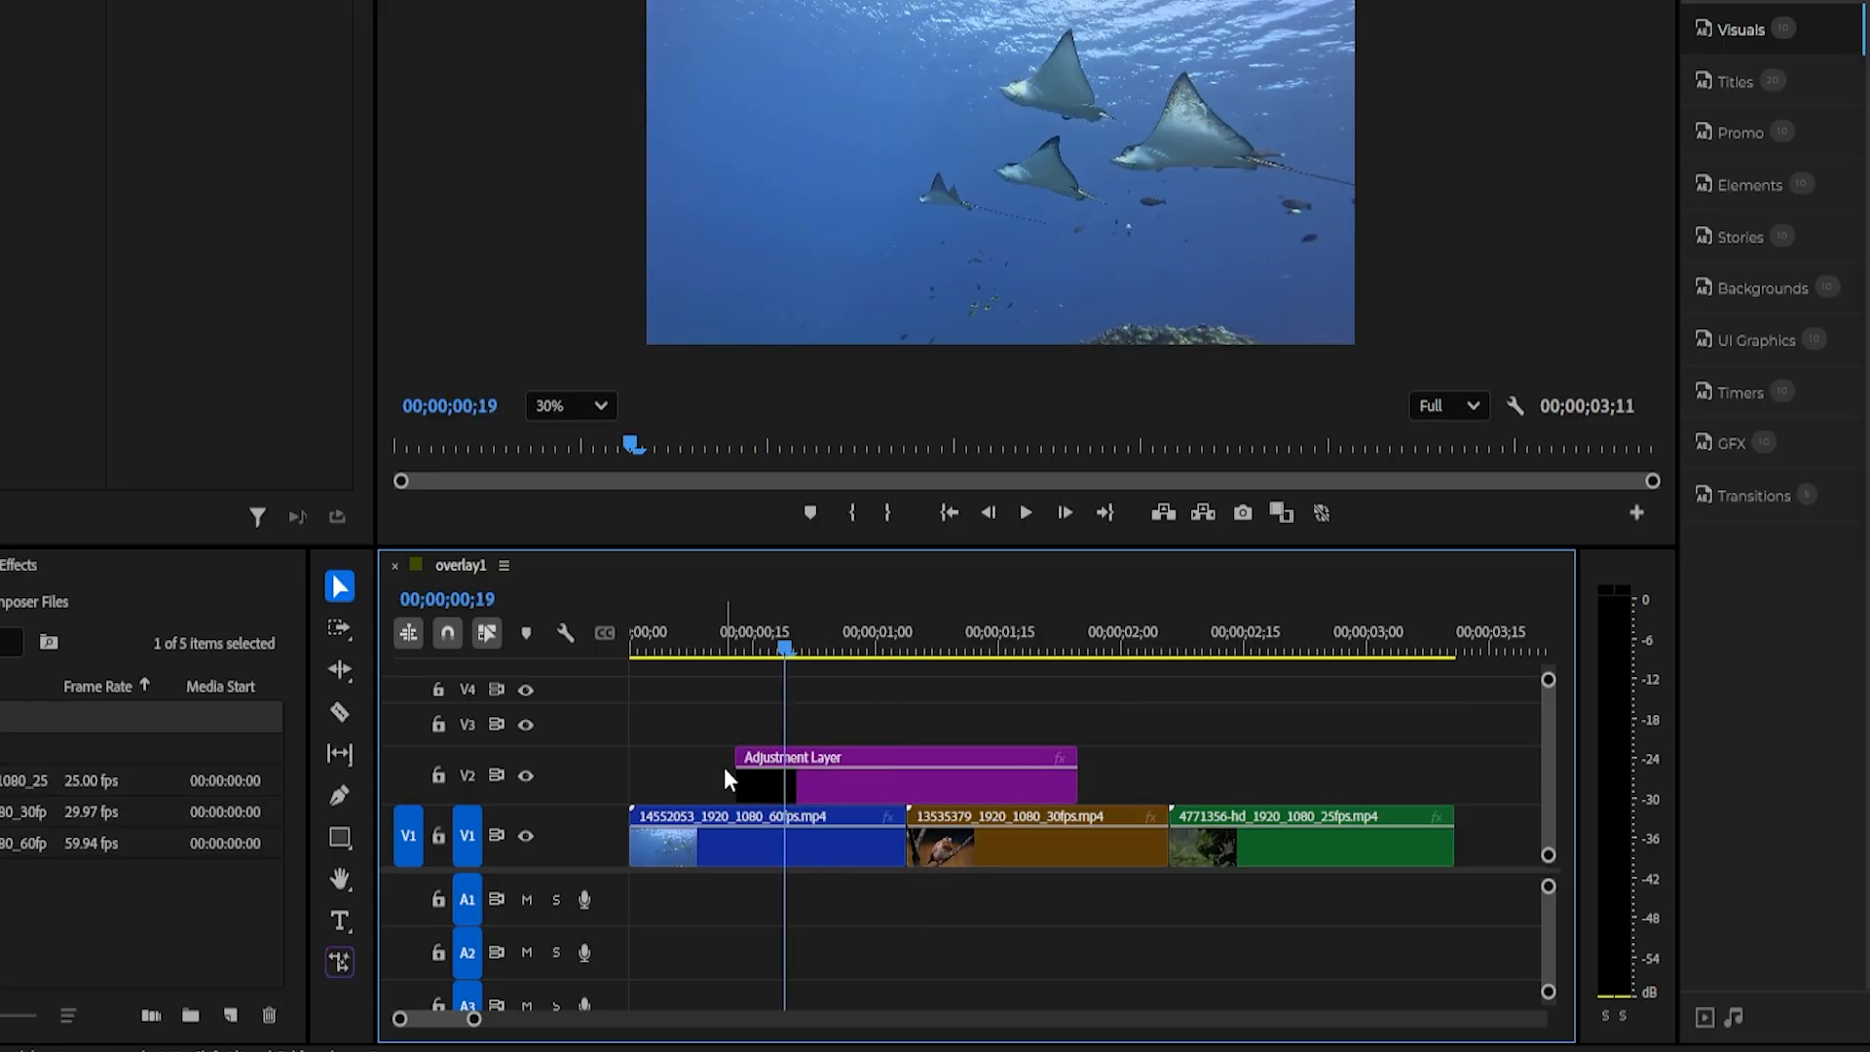
drag(721, 772, 765, 772)
Trim the adjustment layer's end to 00;00;01;19, 15 frames after the cut between the first and second clips
click(908, 641)
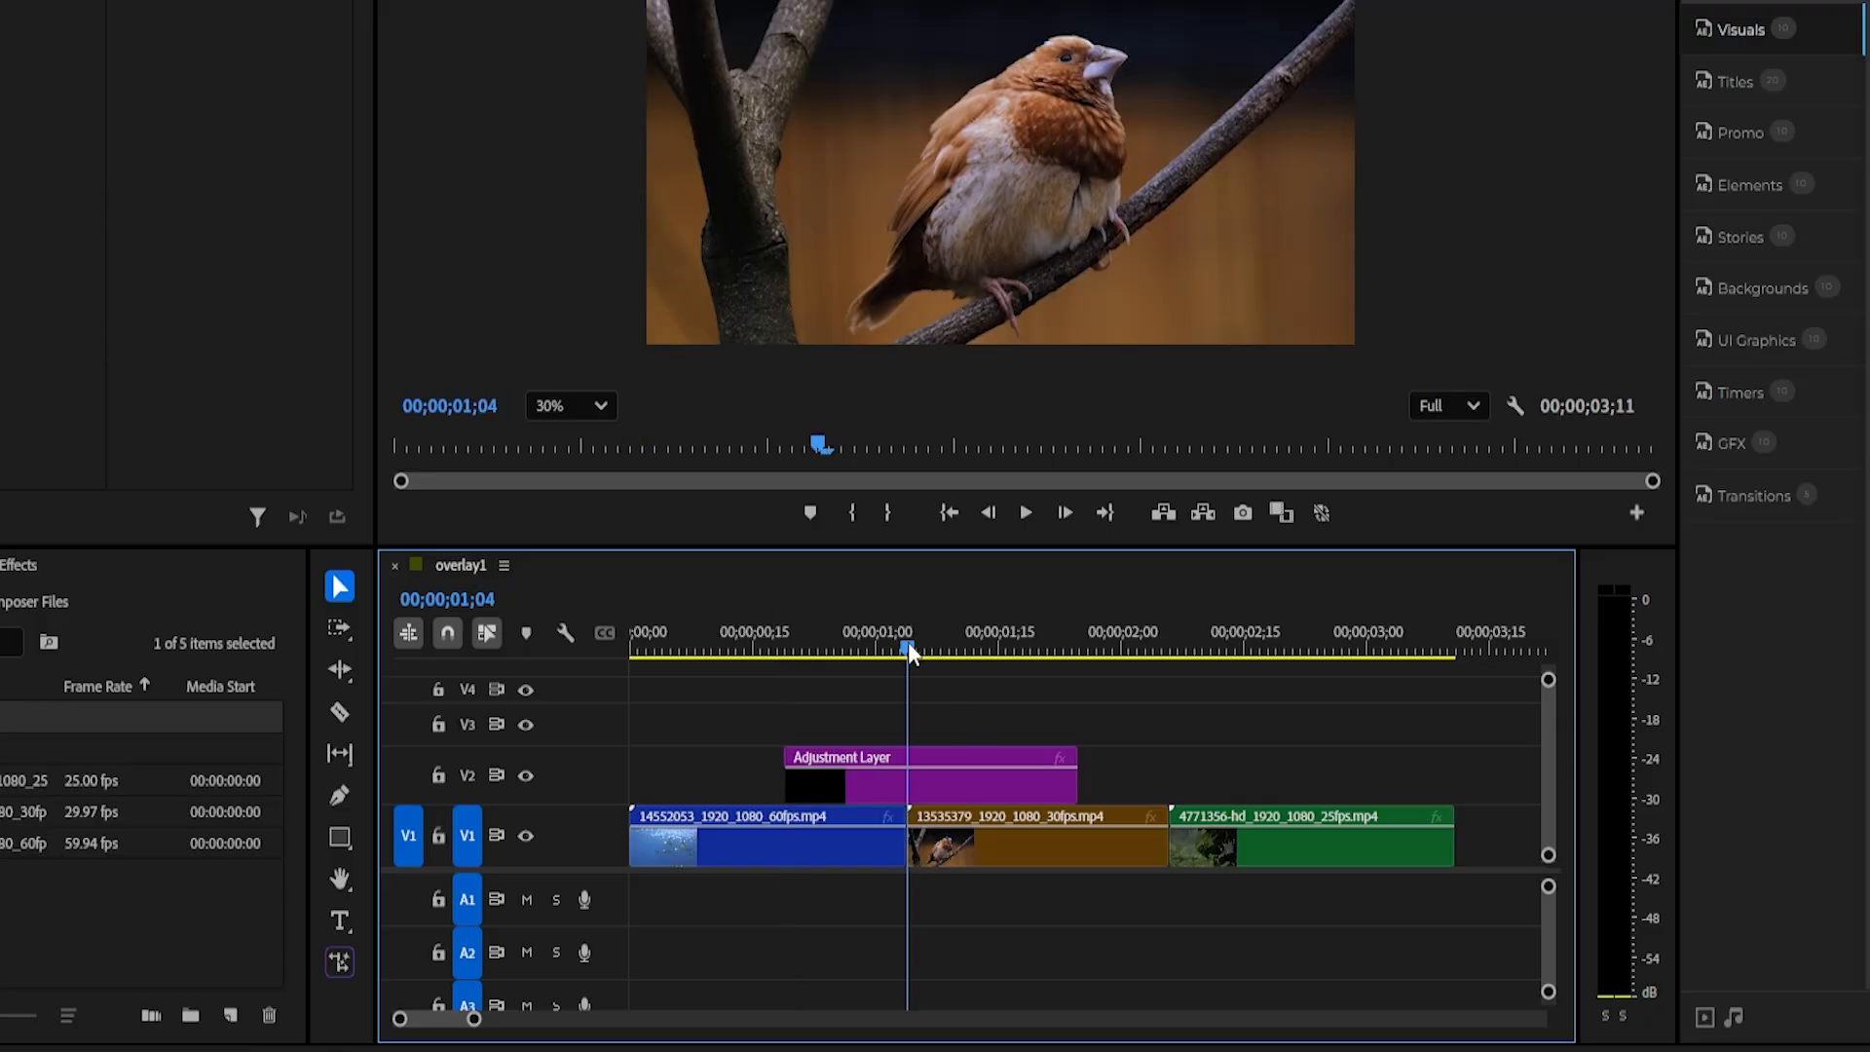
key(shift+Right)
key(shift+Right)
key(shift+Right)
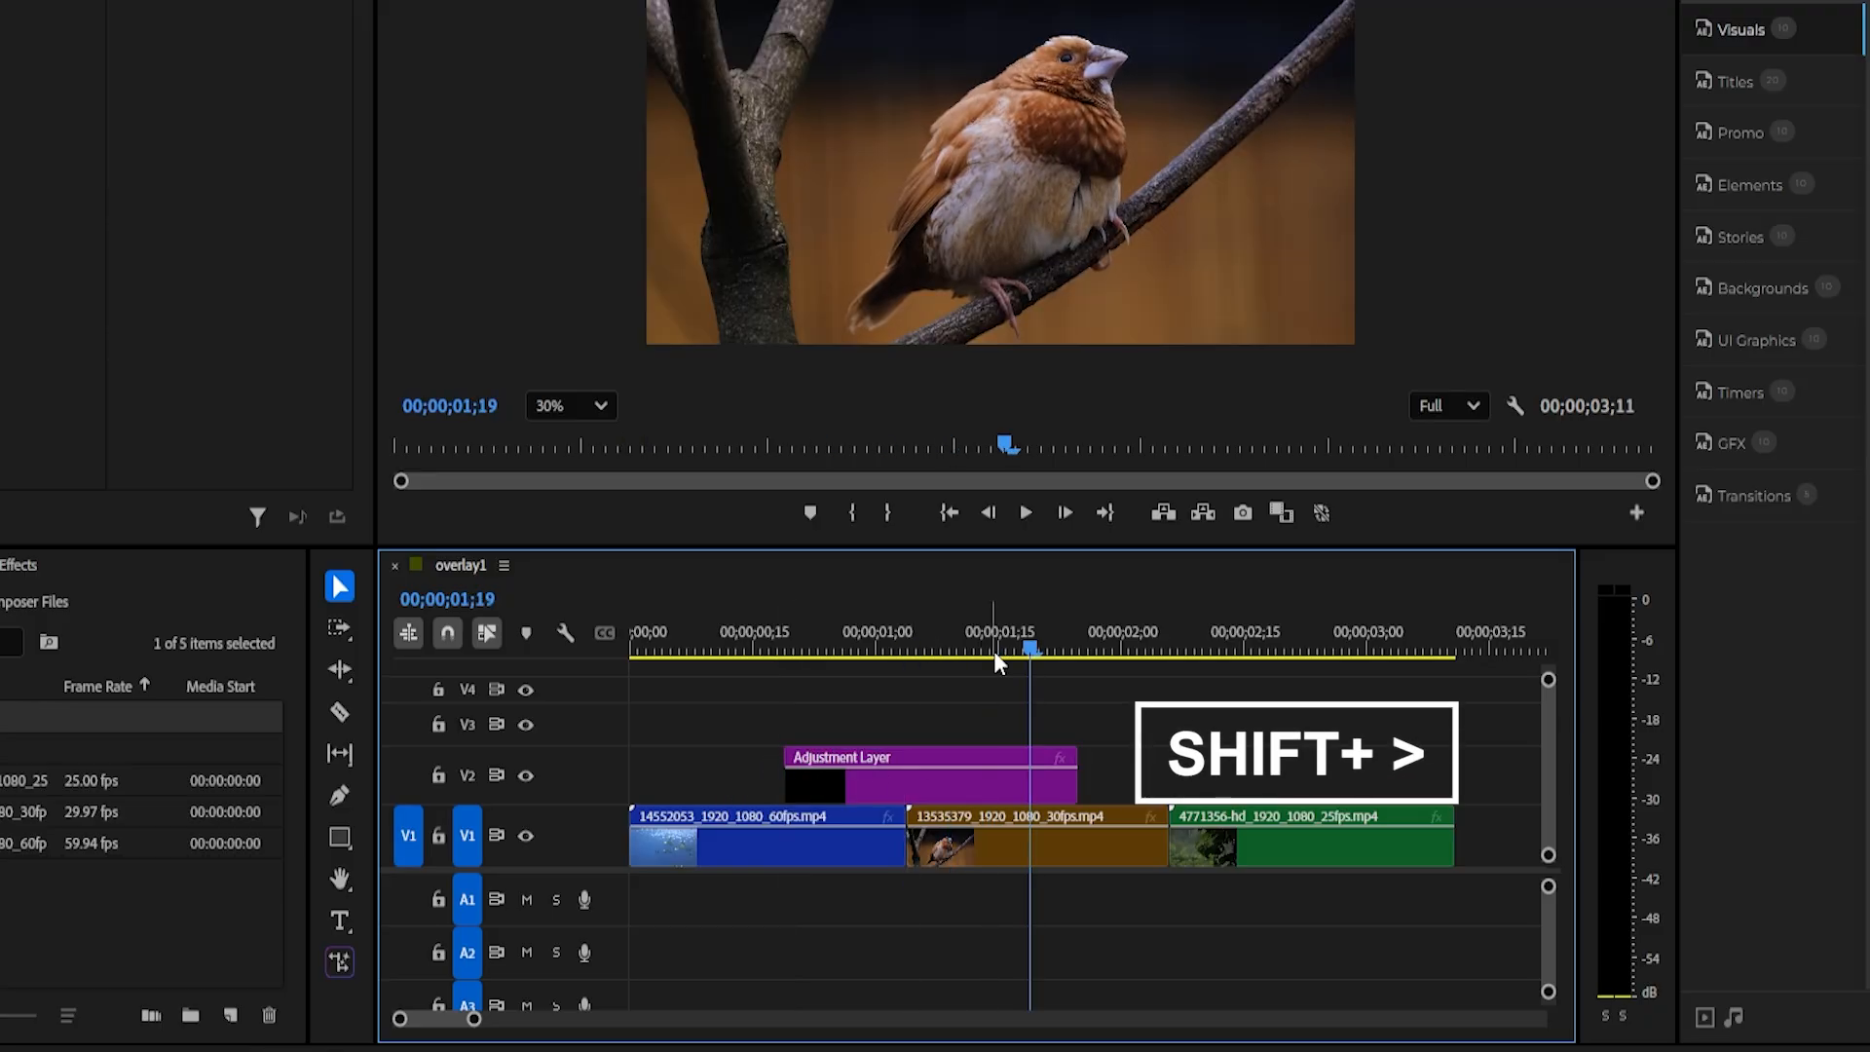
drag(1075, 774, 1030, 770)
Split the adjustment layer at the cut between the first and second clips
key(c)
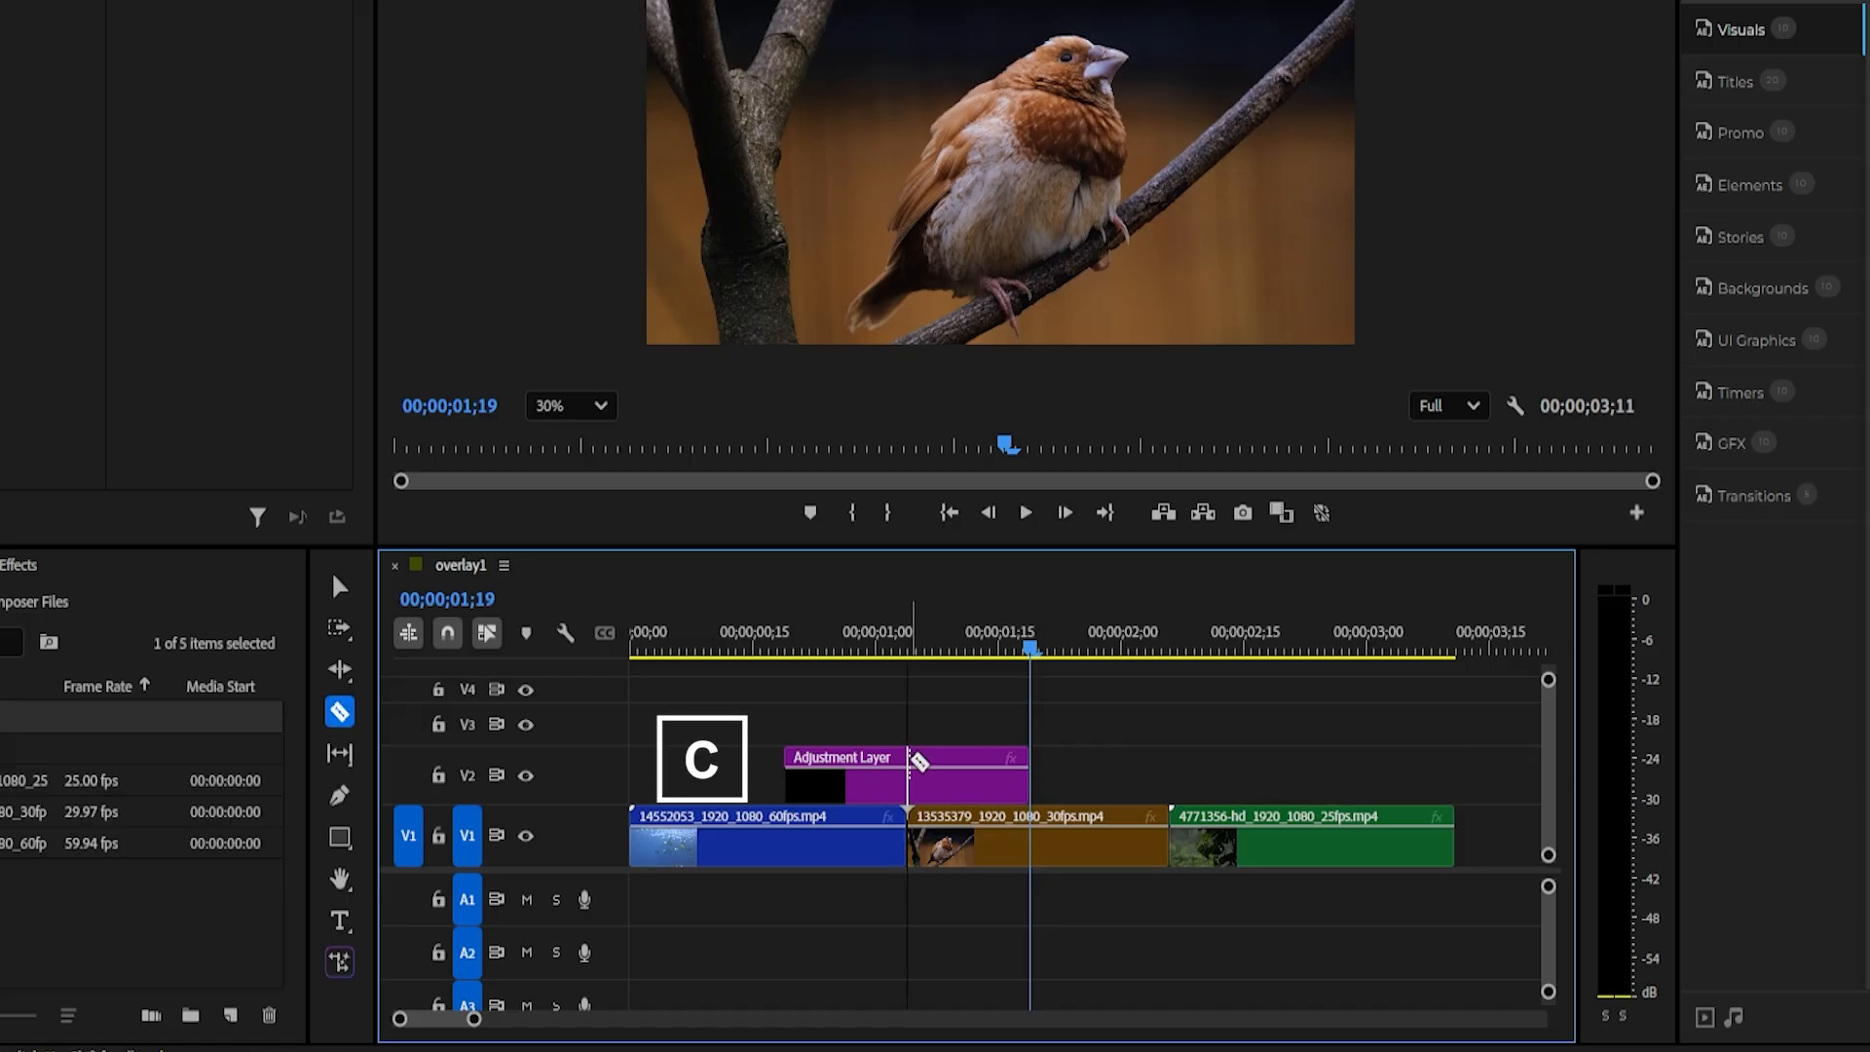
click(908, 764)
key(v)
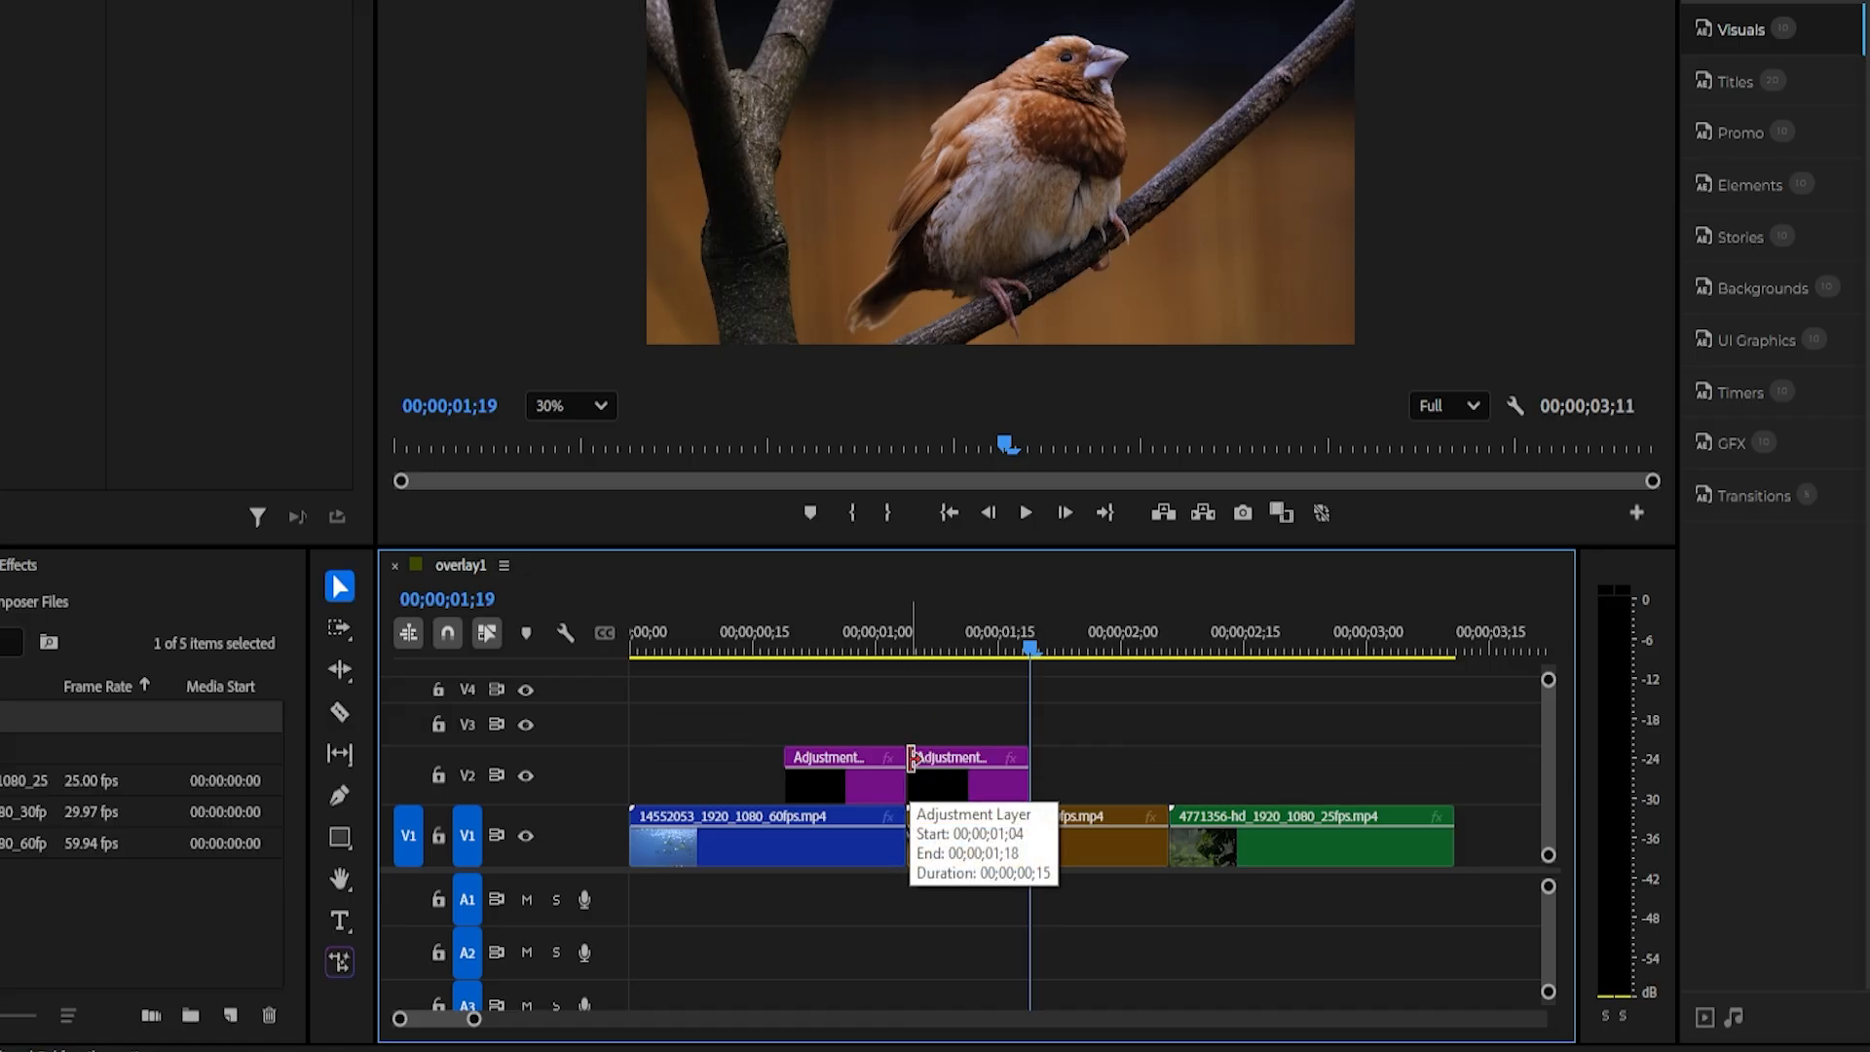
Find the Transform video effect and apply it to the first adjustment layer segment
click(863, 779)
click(837, 640)
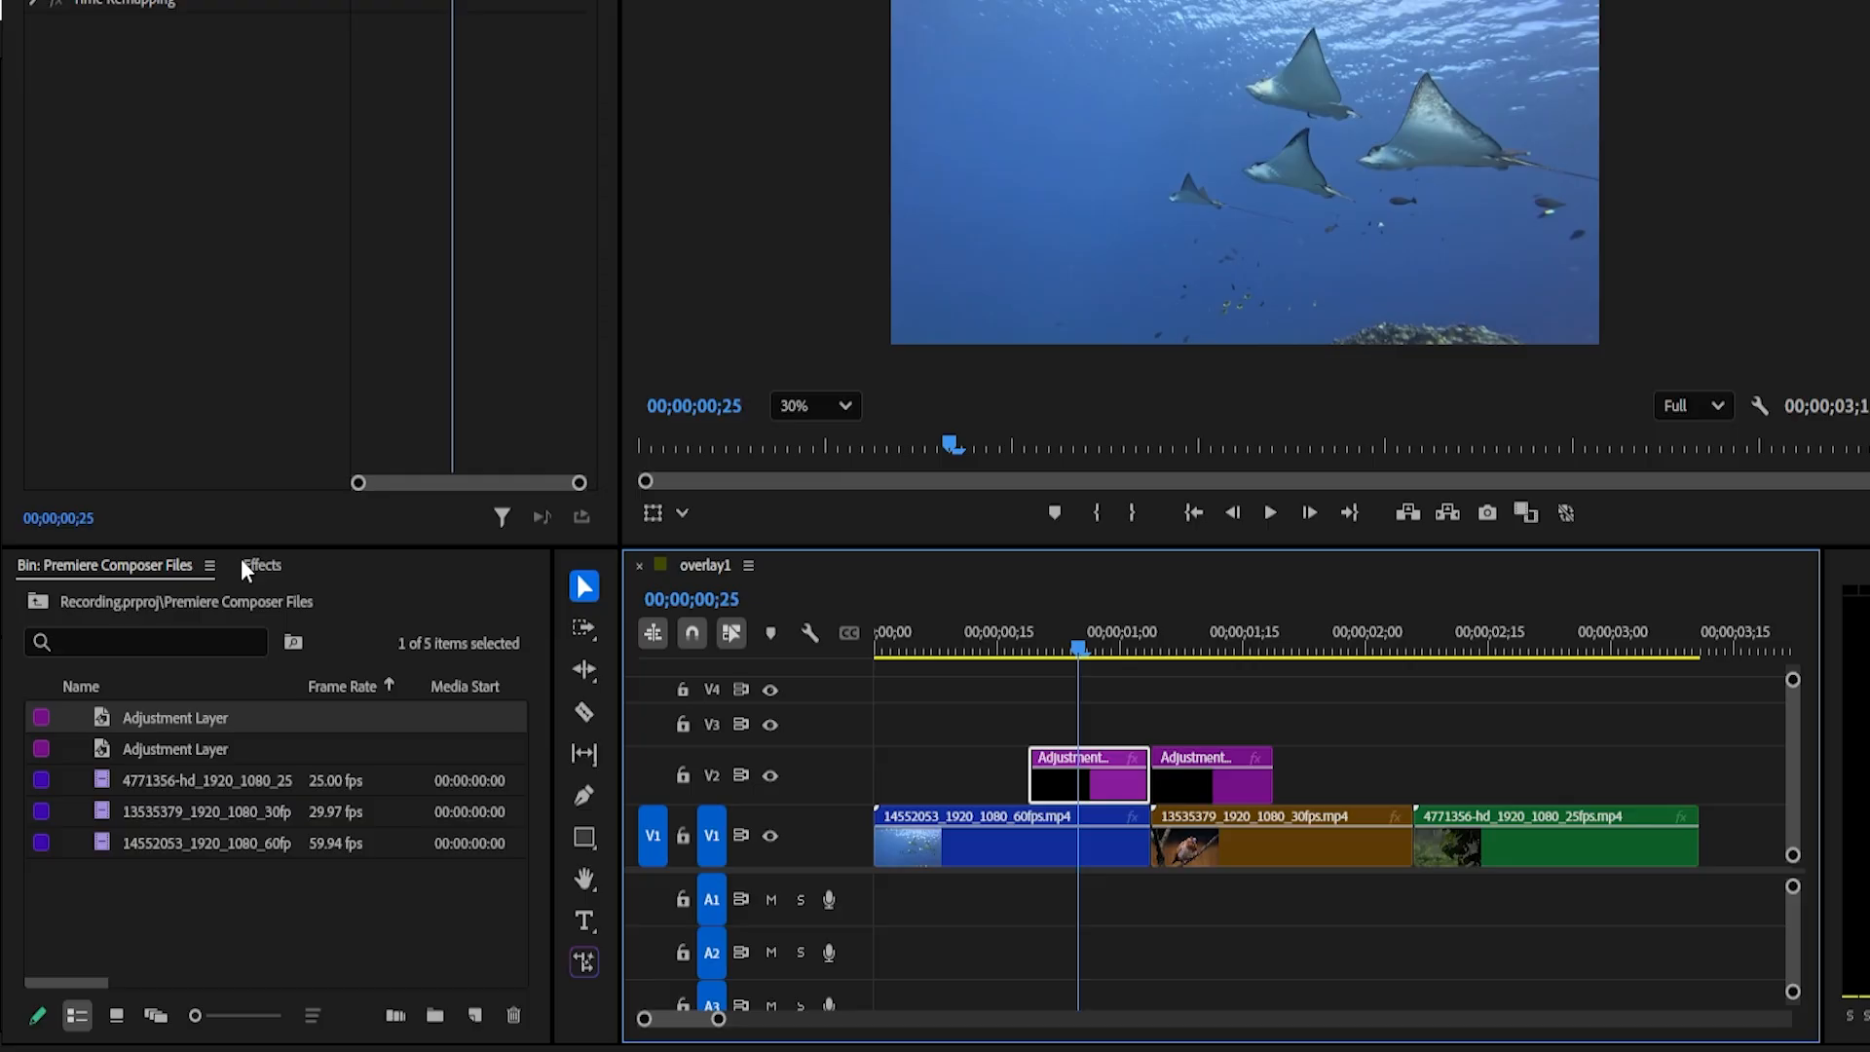
click(17, 564)
click(146, 608)
text(trans)
text(fo)
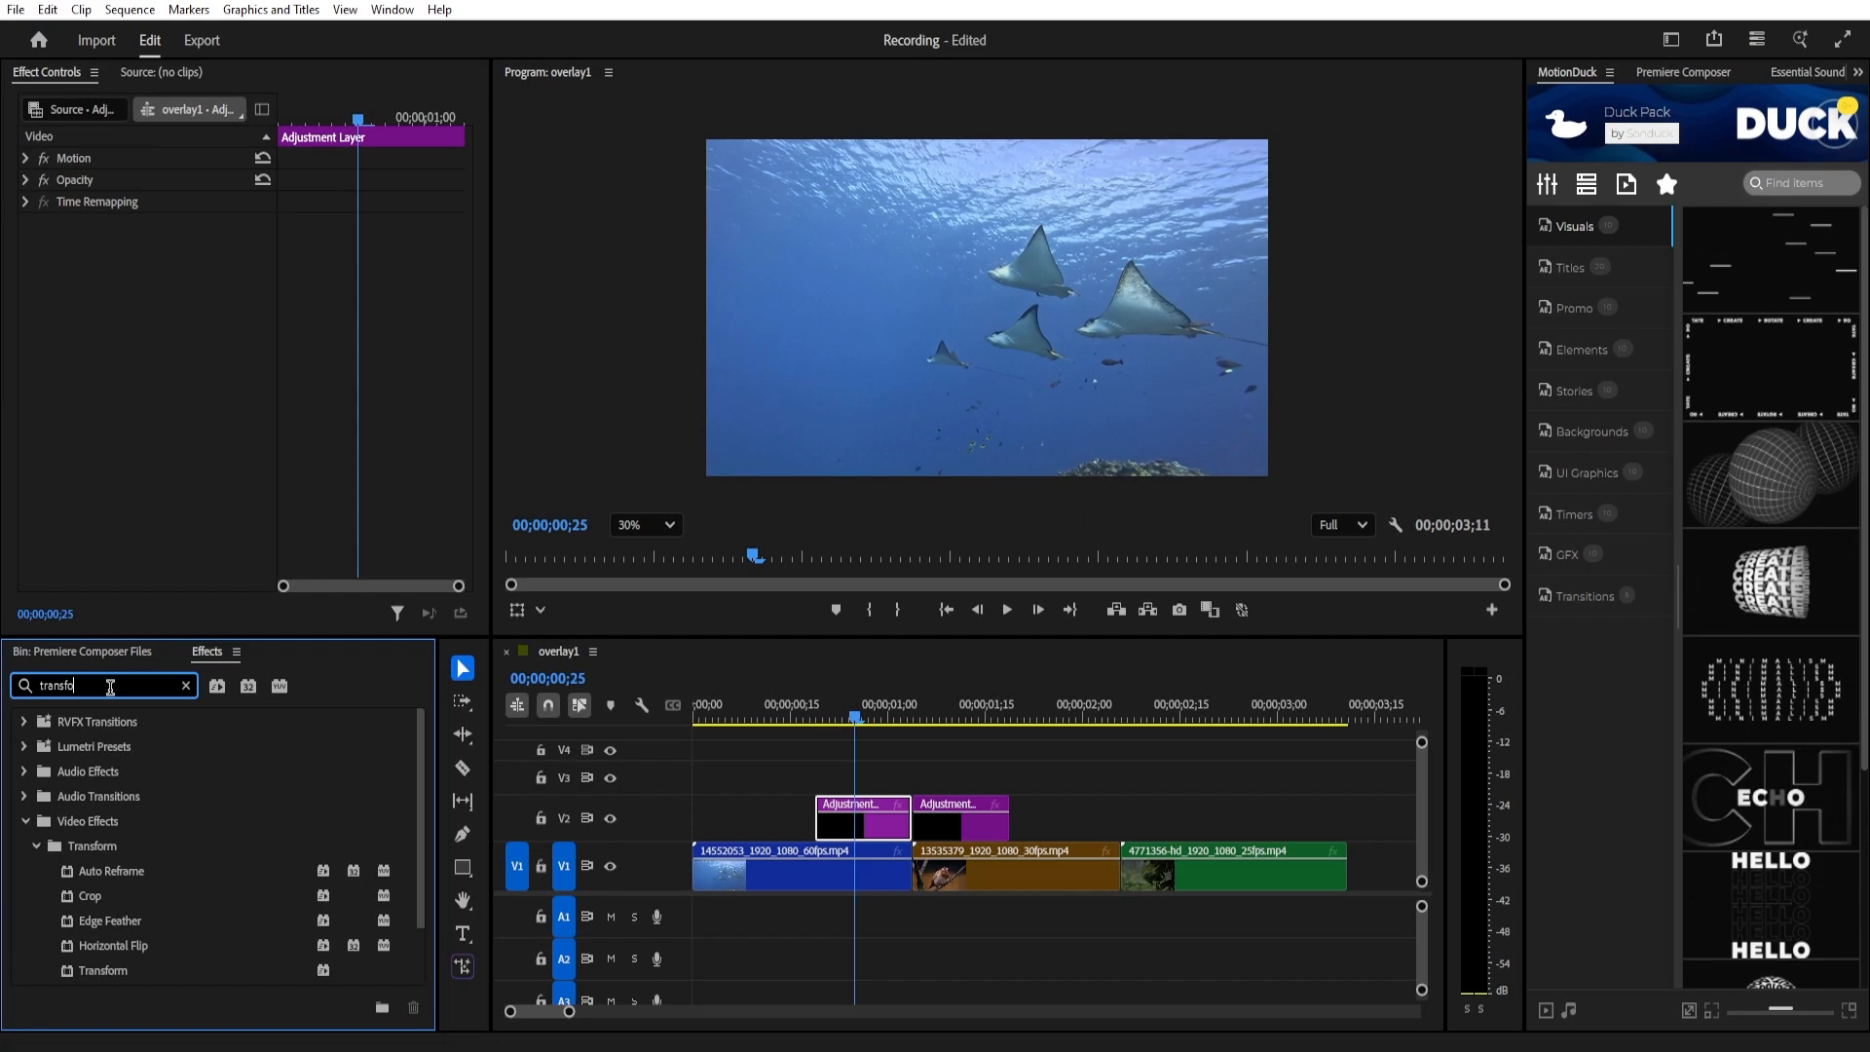
double_click(131, 969)
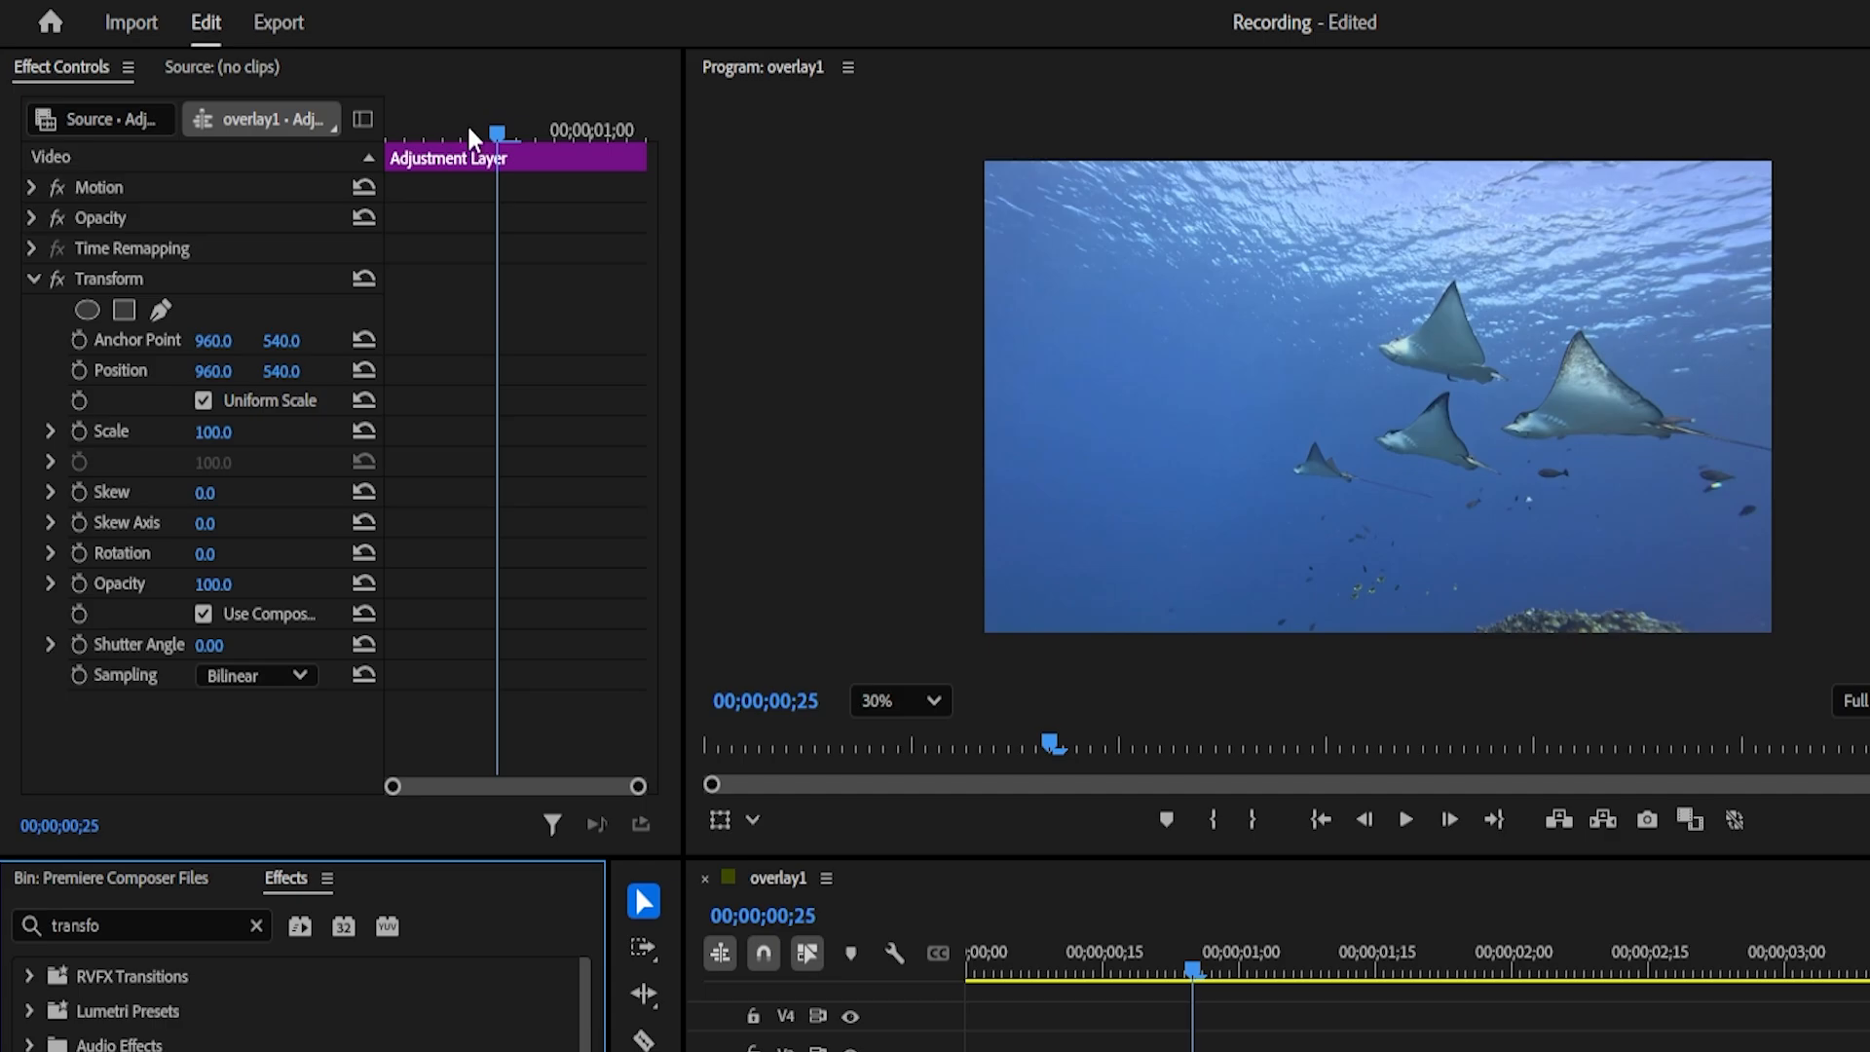
Keyframe the Transform Scale from 100 at the layer's first frame to 200 at 00;00;01;02
drag(465, 126, 294, 156)
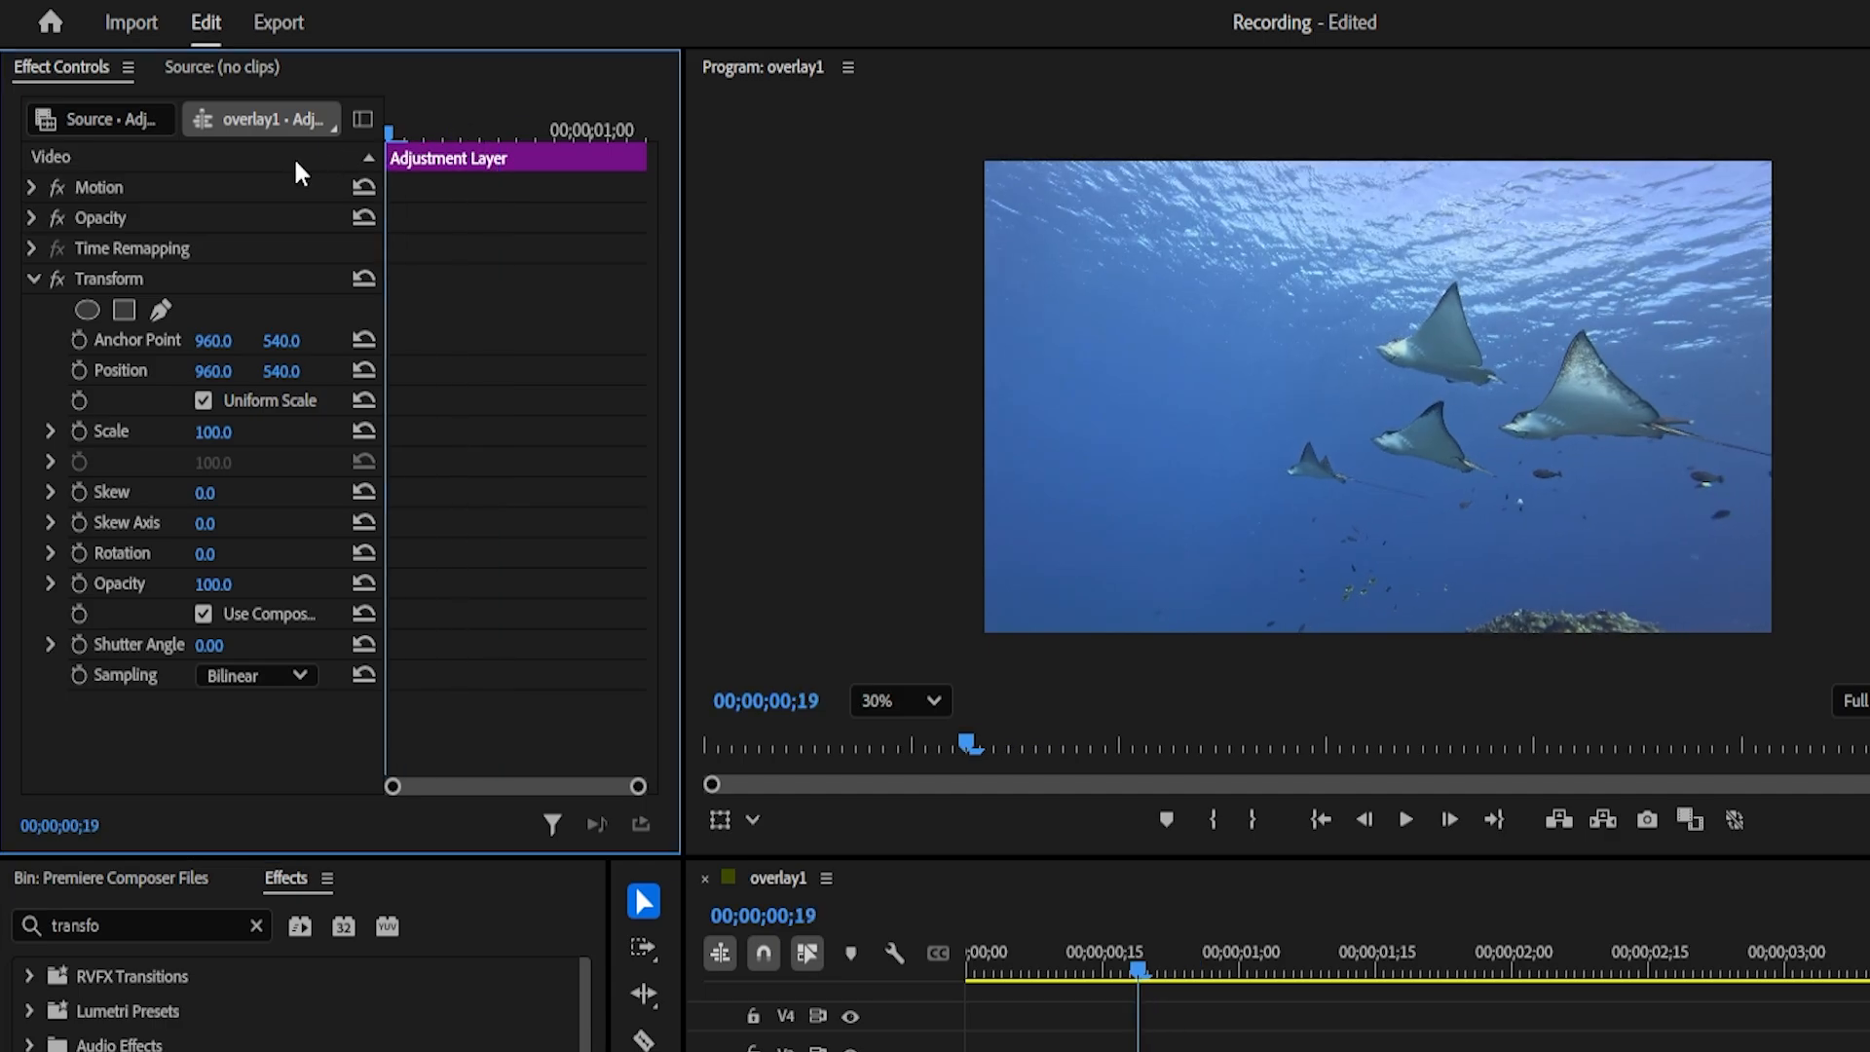
click(78, 430)
click(209, 434)
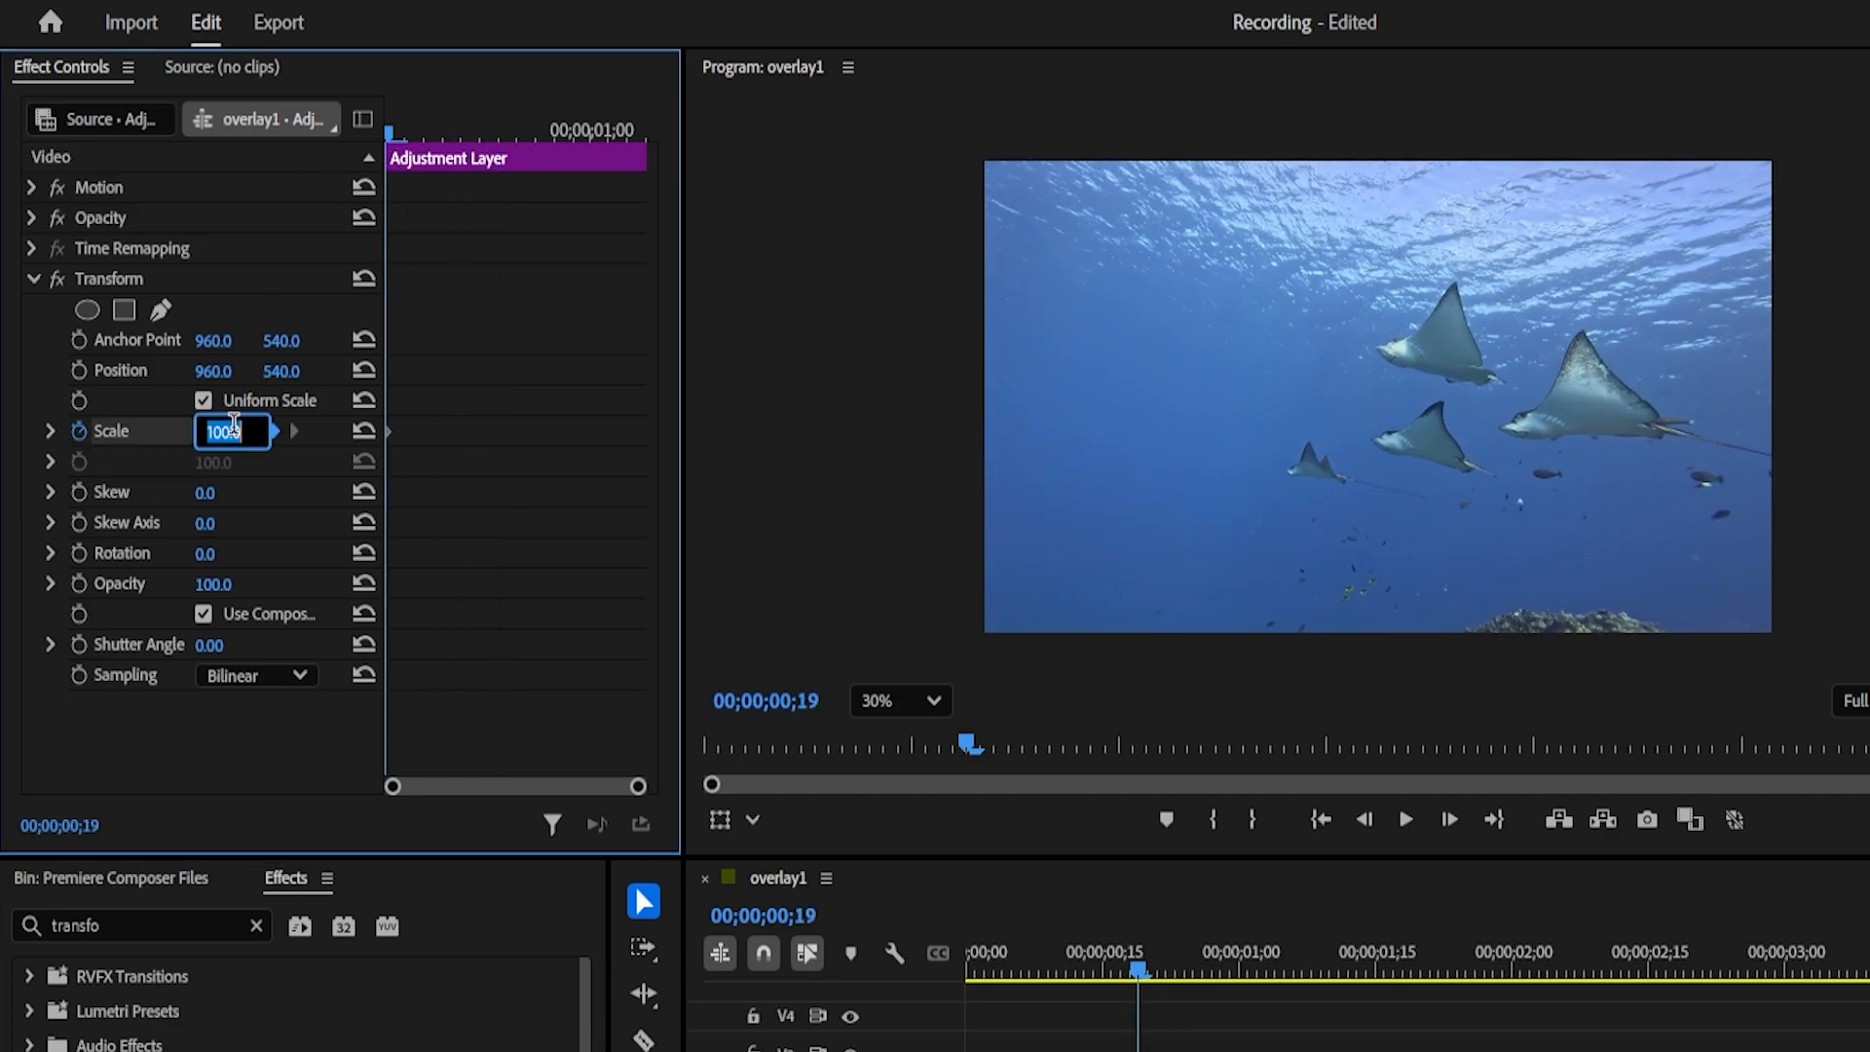
click(627, 132)
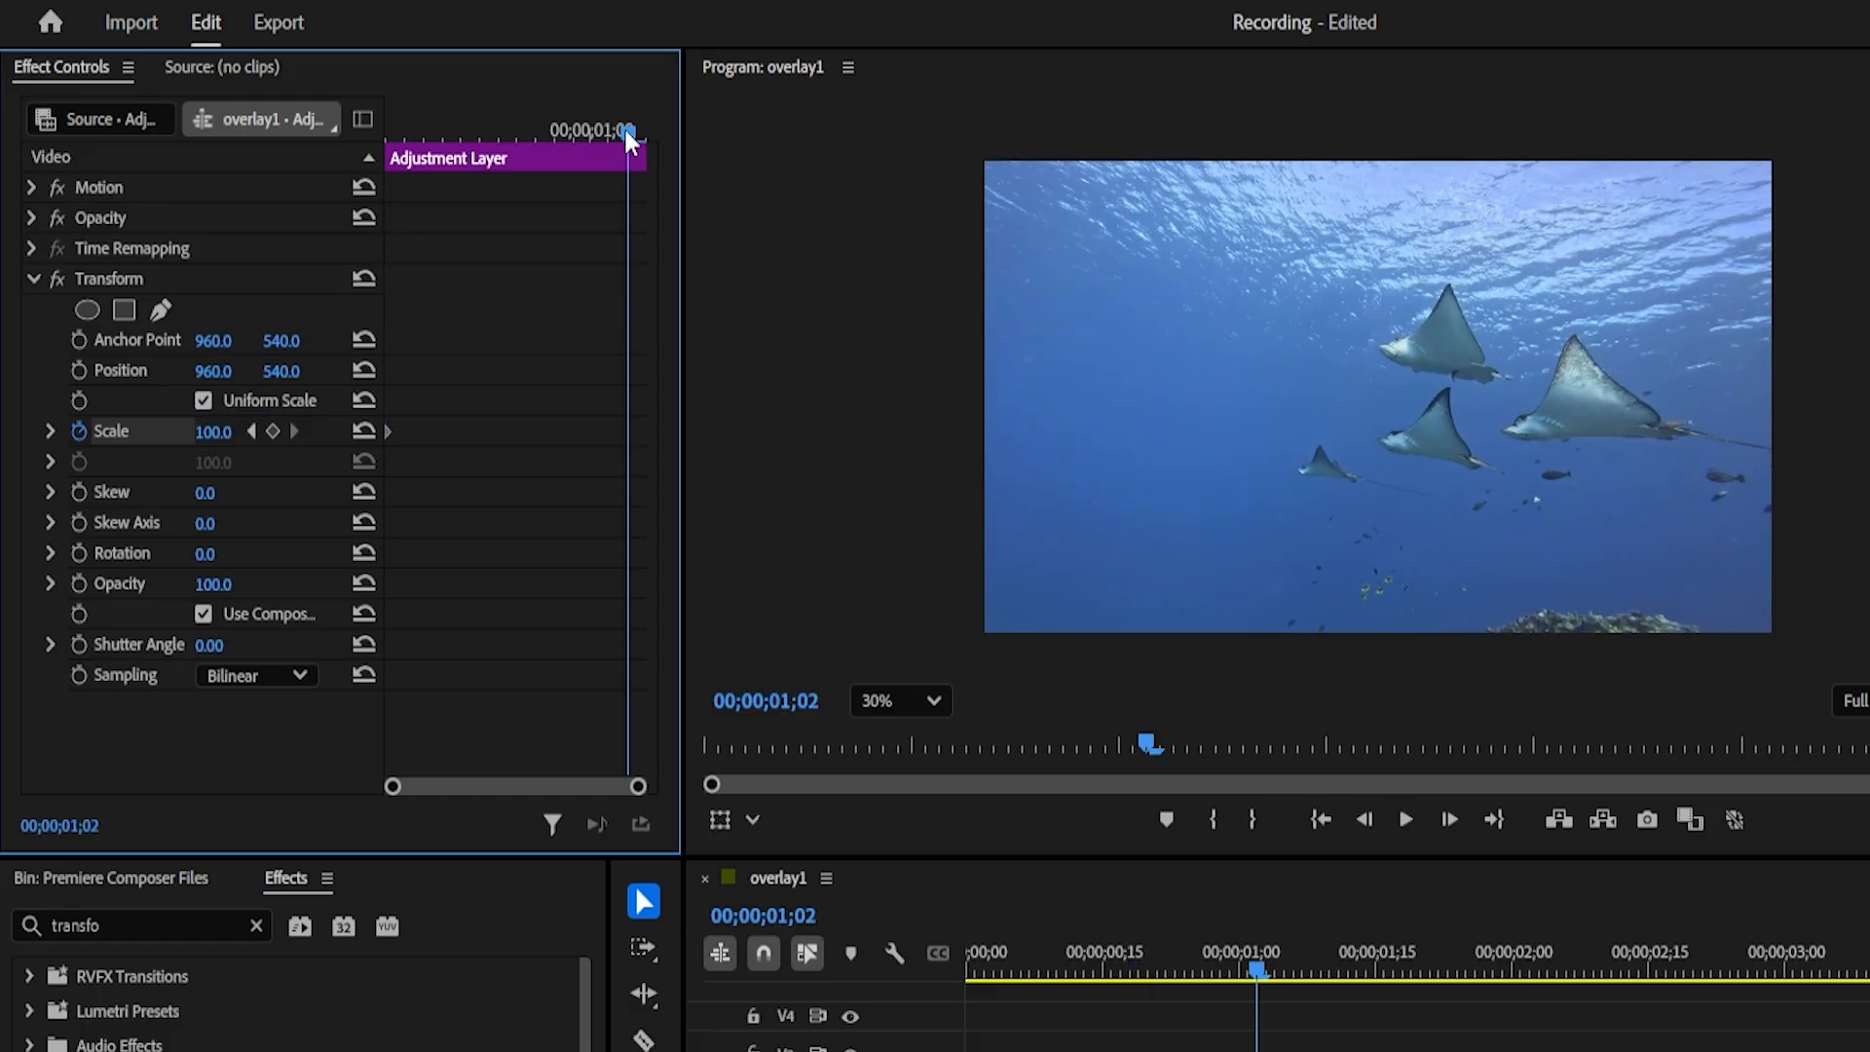
click(209, 433)
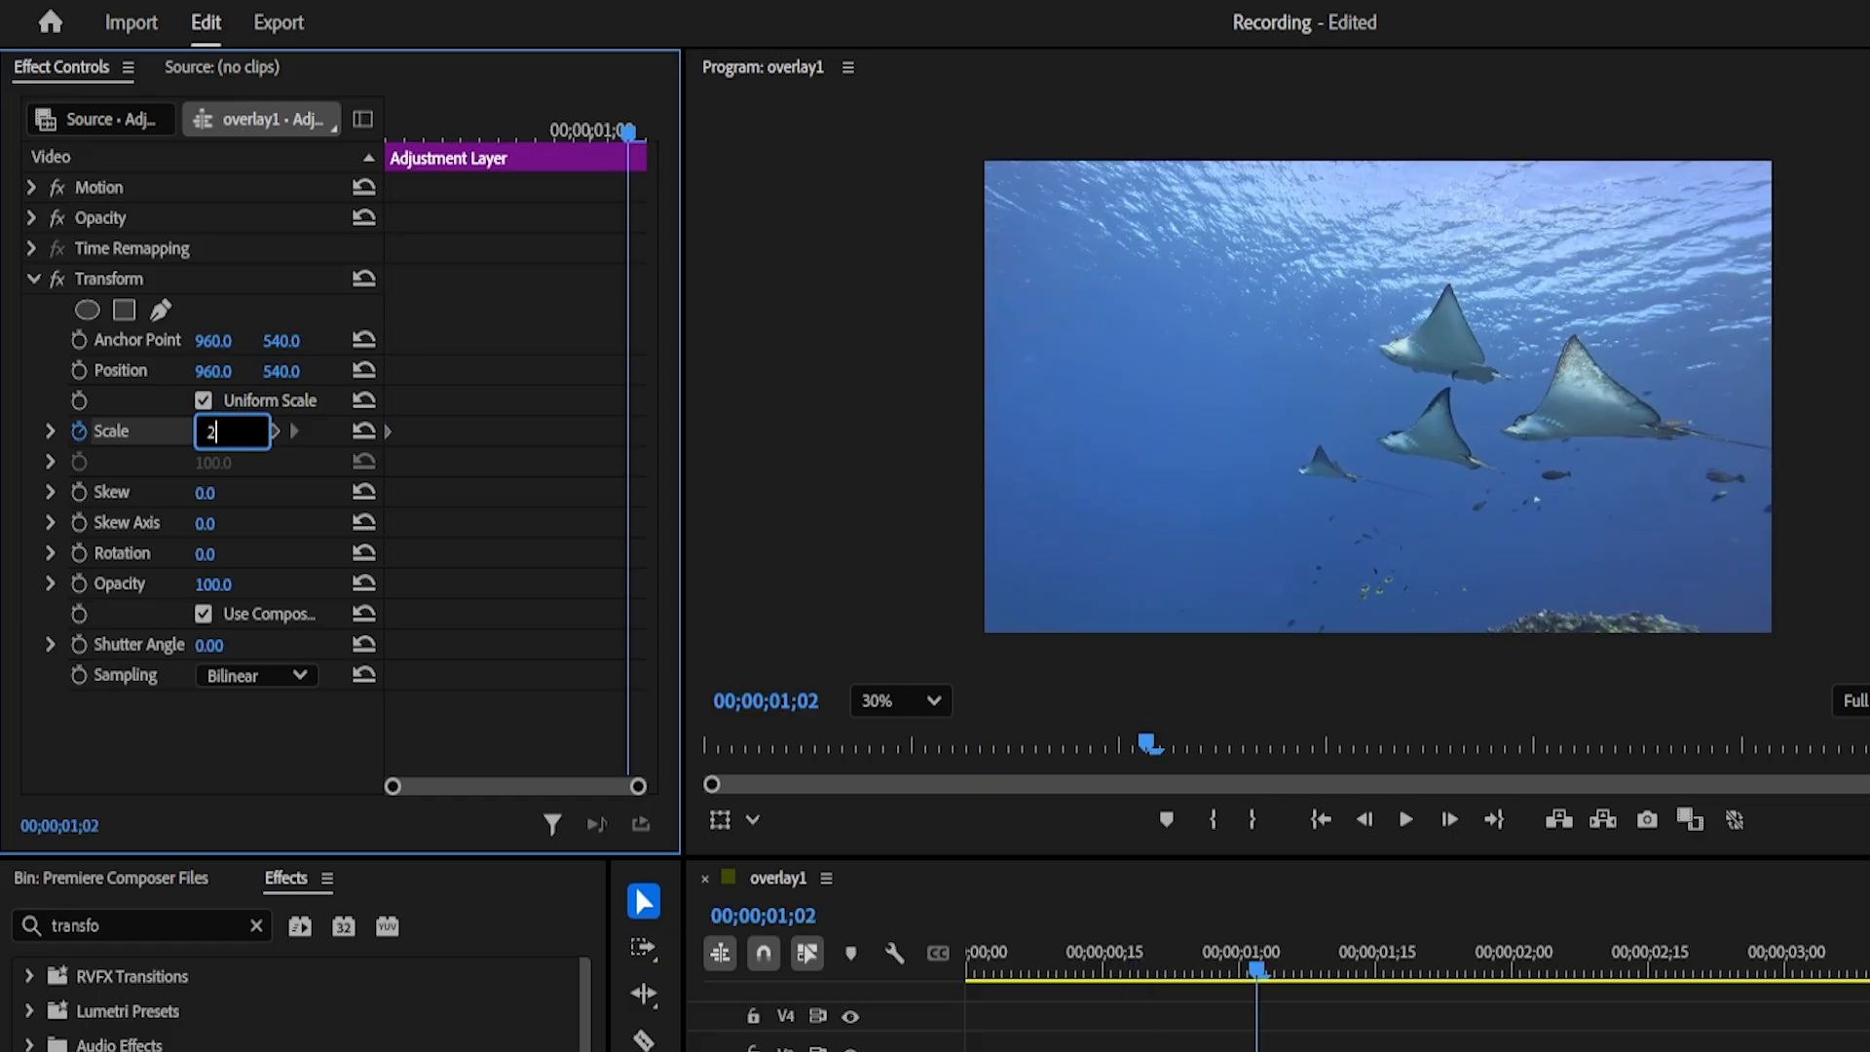
key(Return)
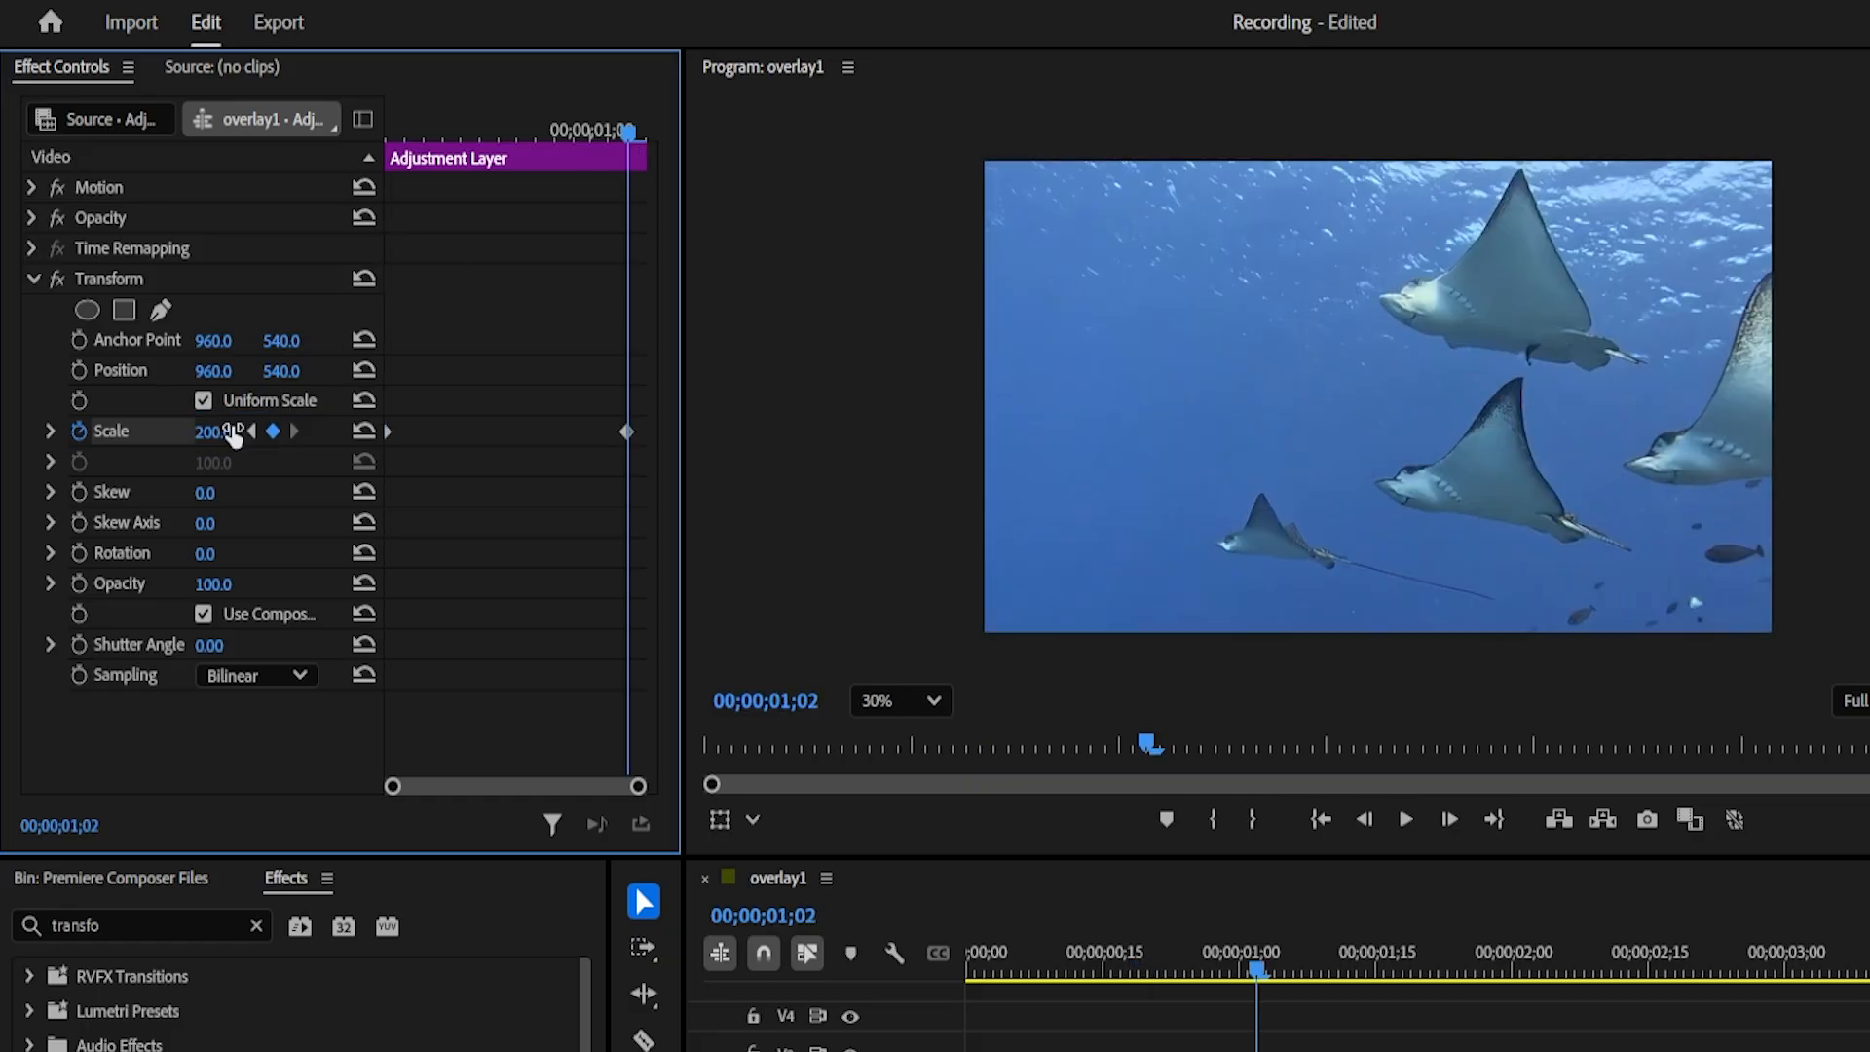
Expand the Scale graph and apply Ease In and Ease Out to both Scale keyframes
click(49, 432)
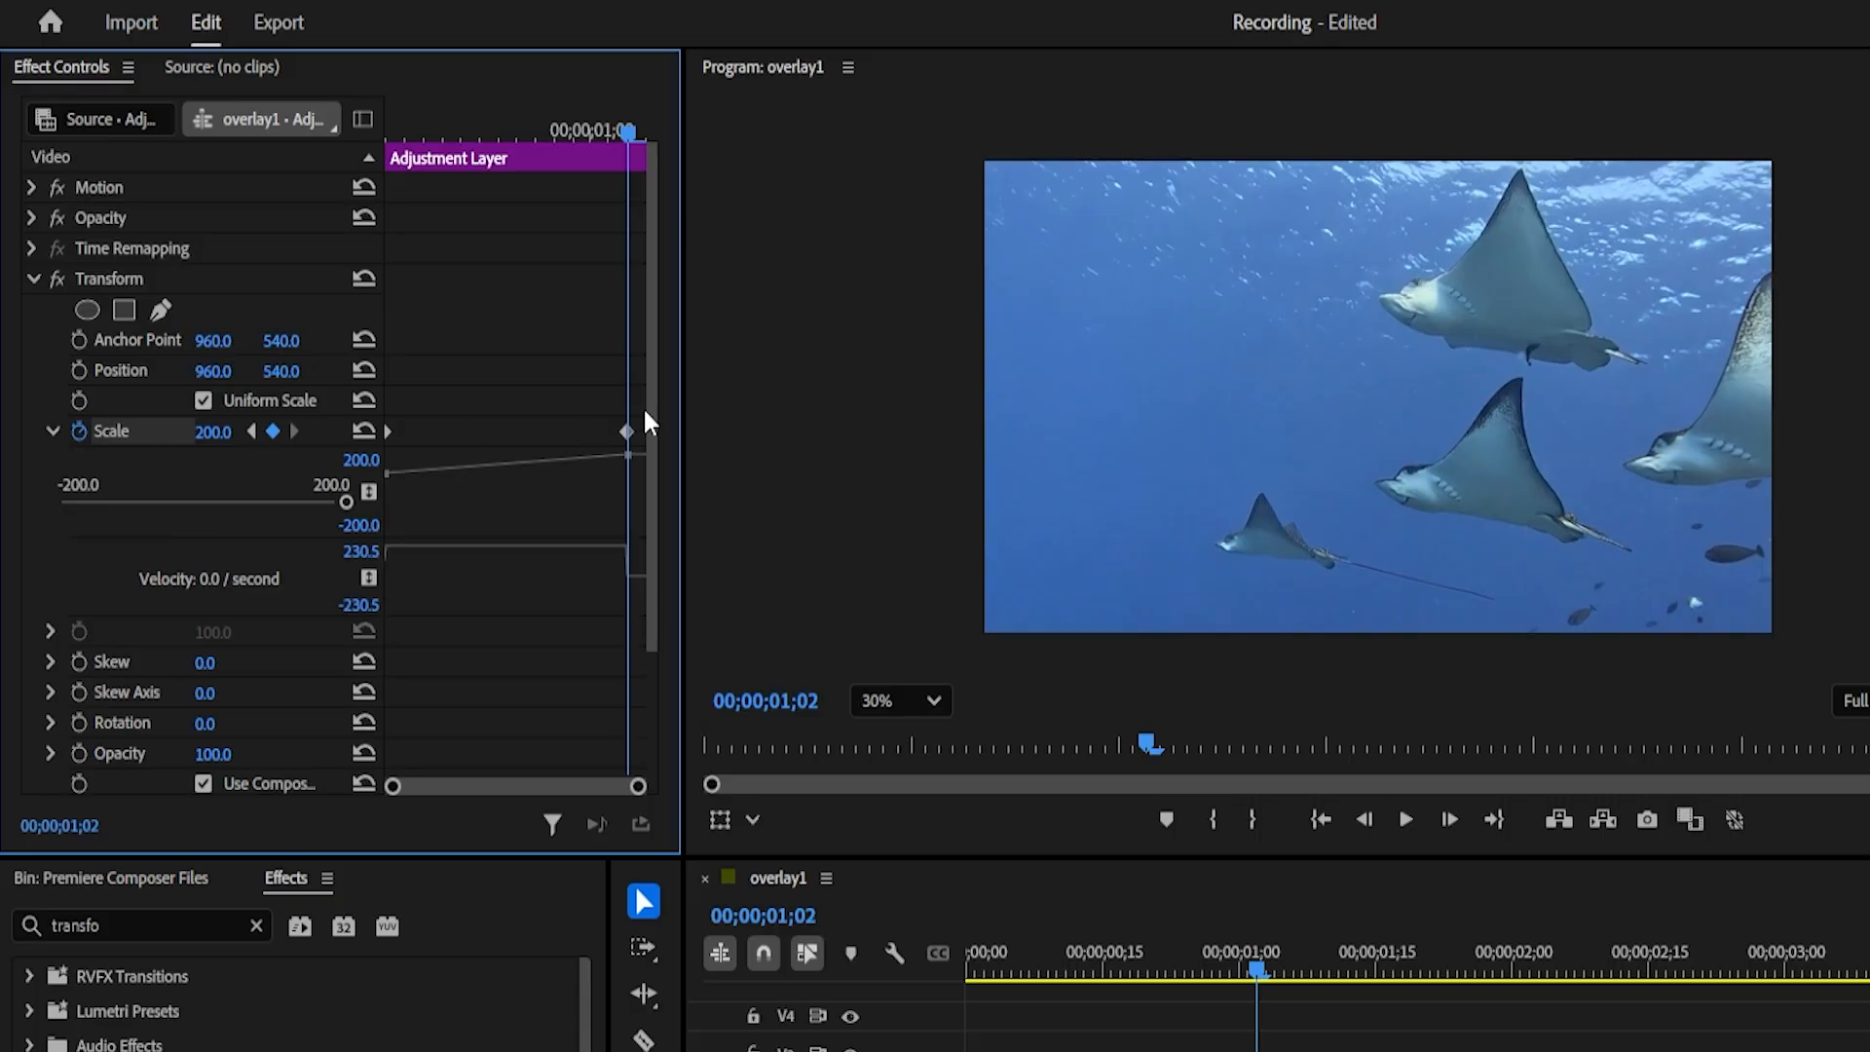
click(626, 431)
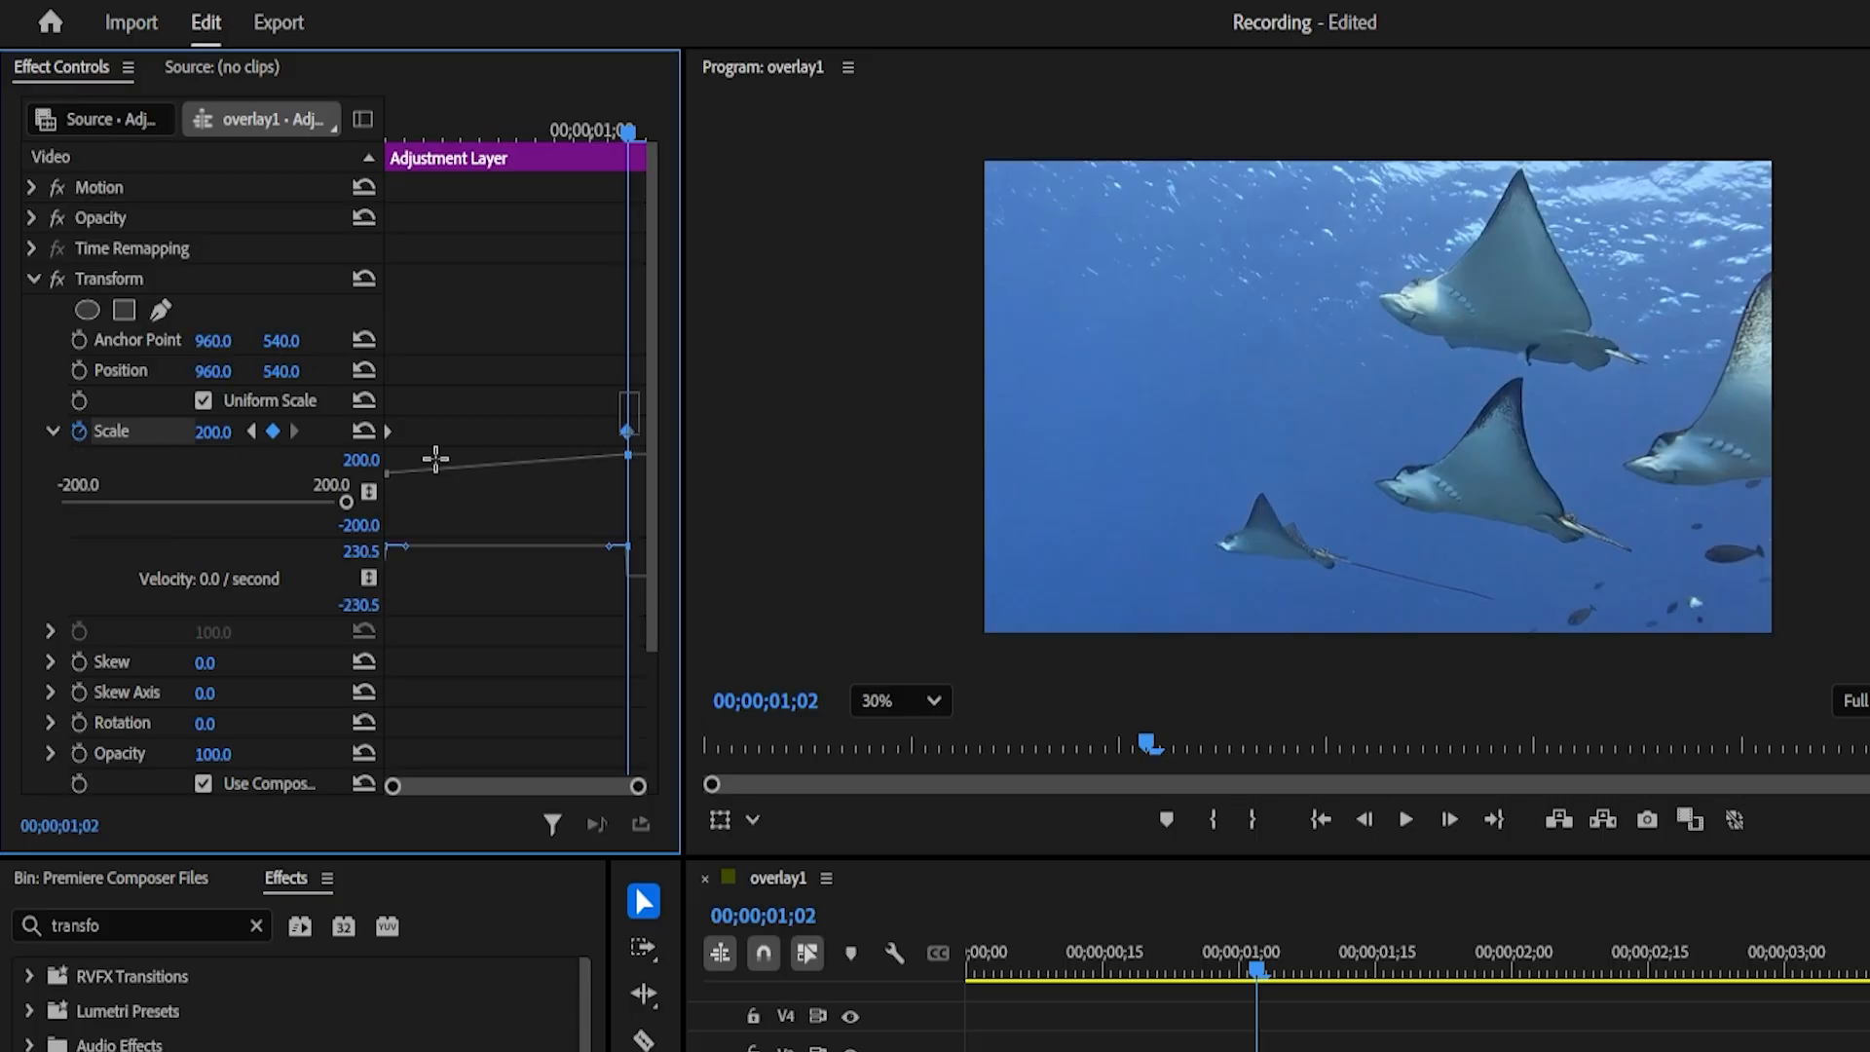
right_click(624, 437)
click(682, 792)
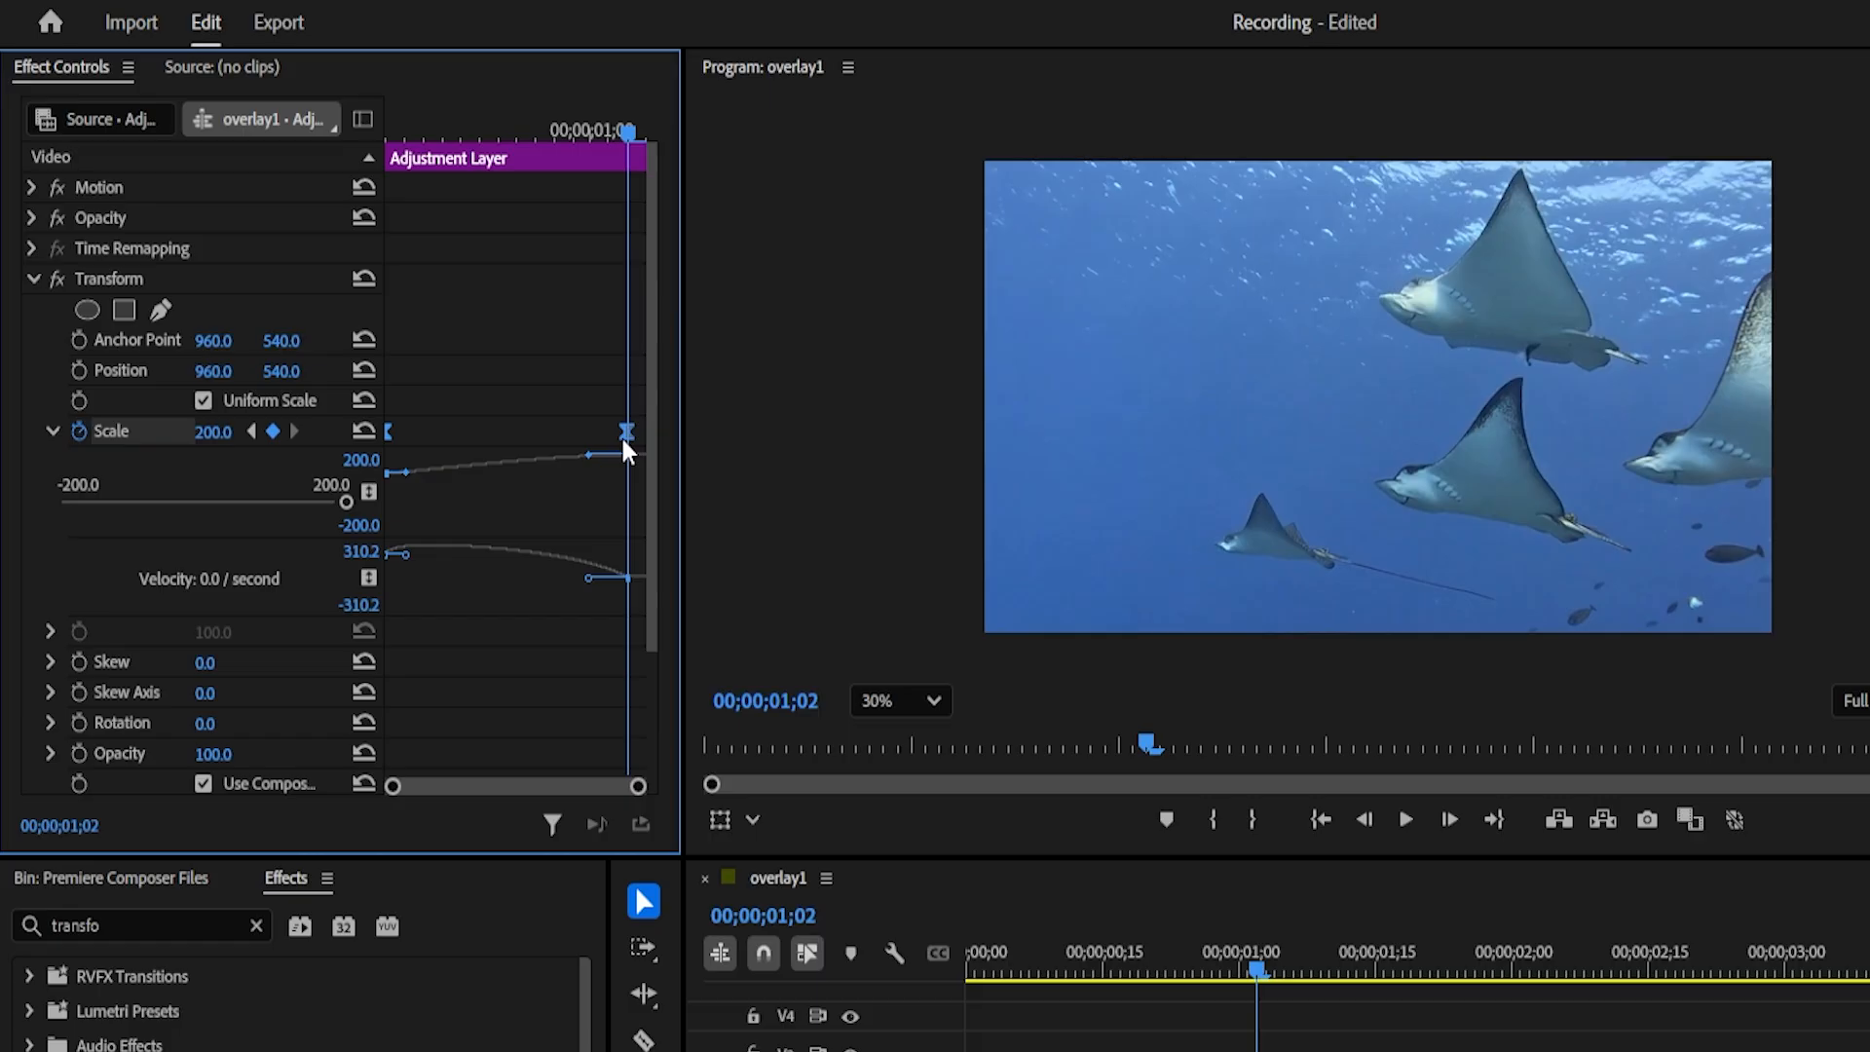
right_click(625, 431)
click(690, 831)
Shape the Scale curve to start slowly and rise steeply, and move its last keyframe to the end of the layer
drag(501, 537, 502, 707)
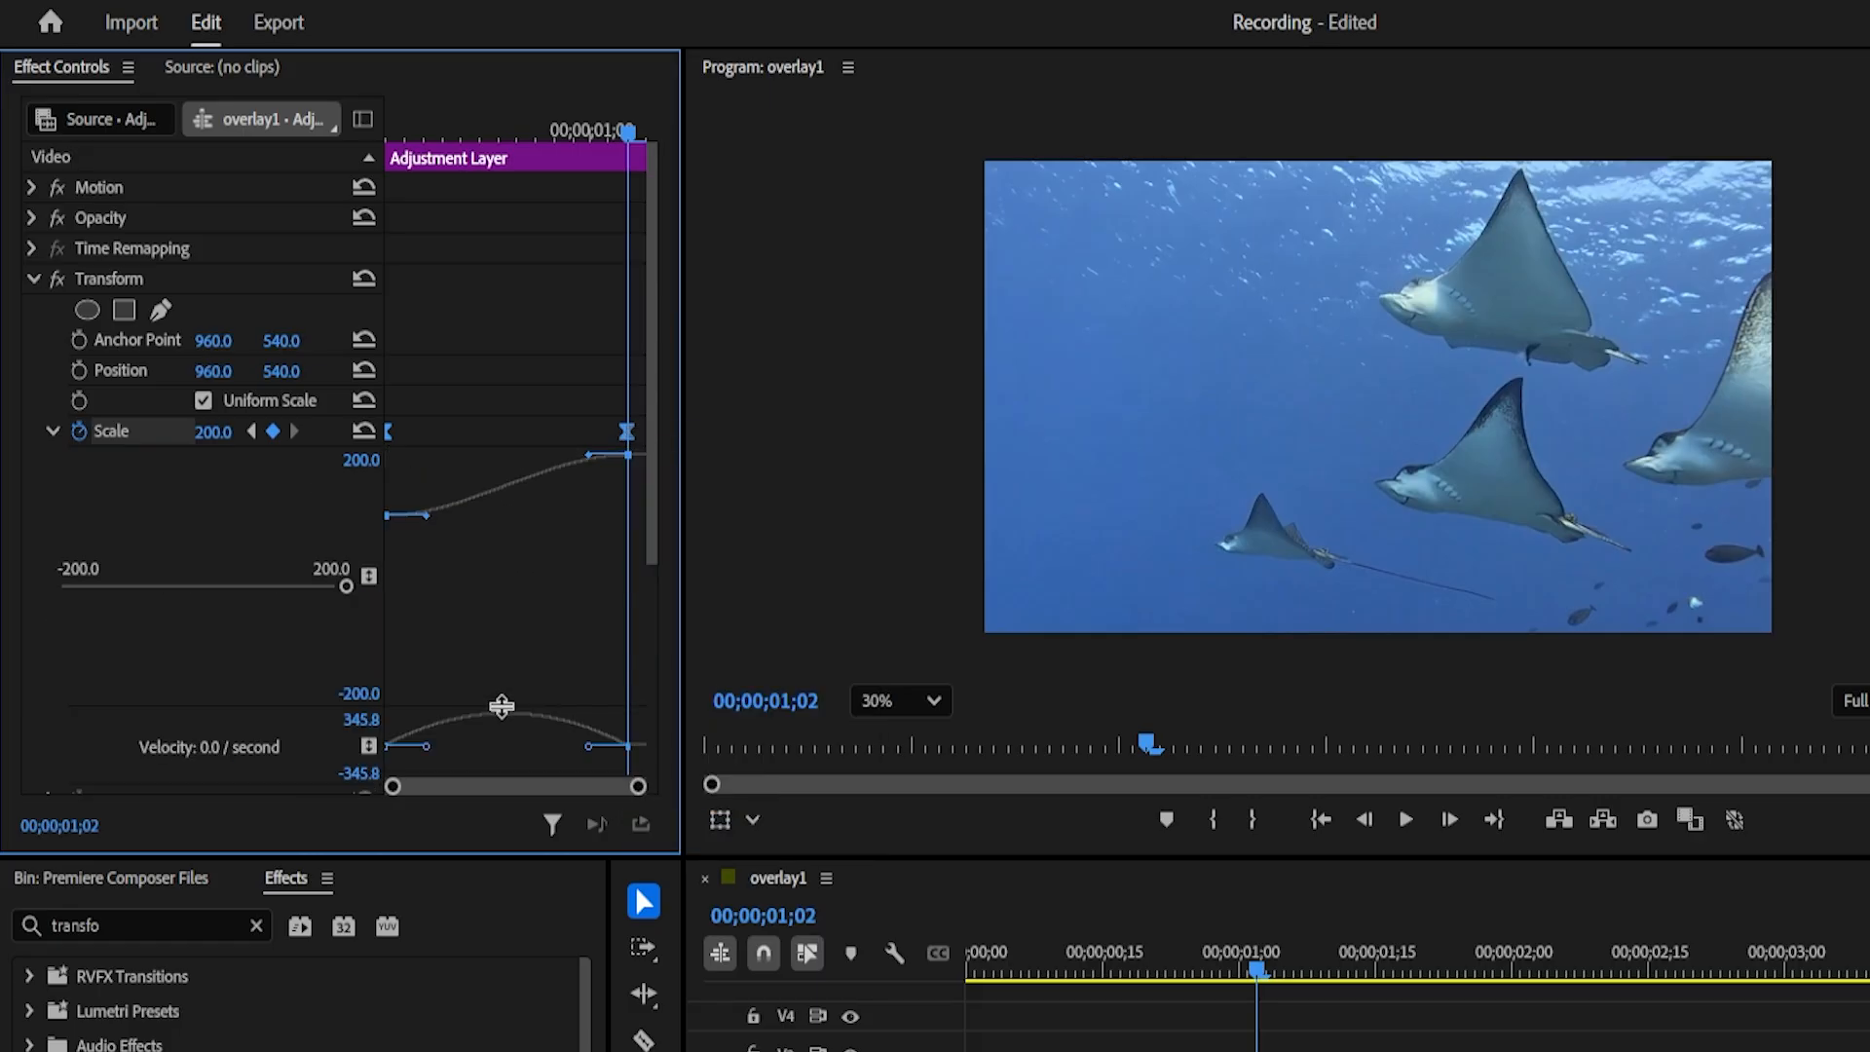
drag(590, 456, 629, 455)
drag(444, 517, 515, 522)
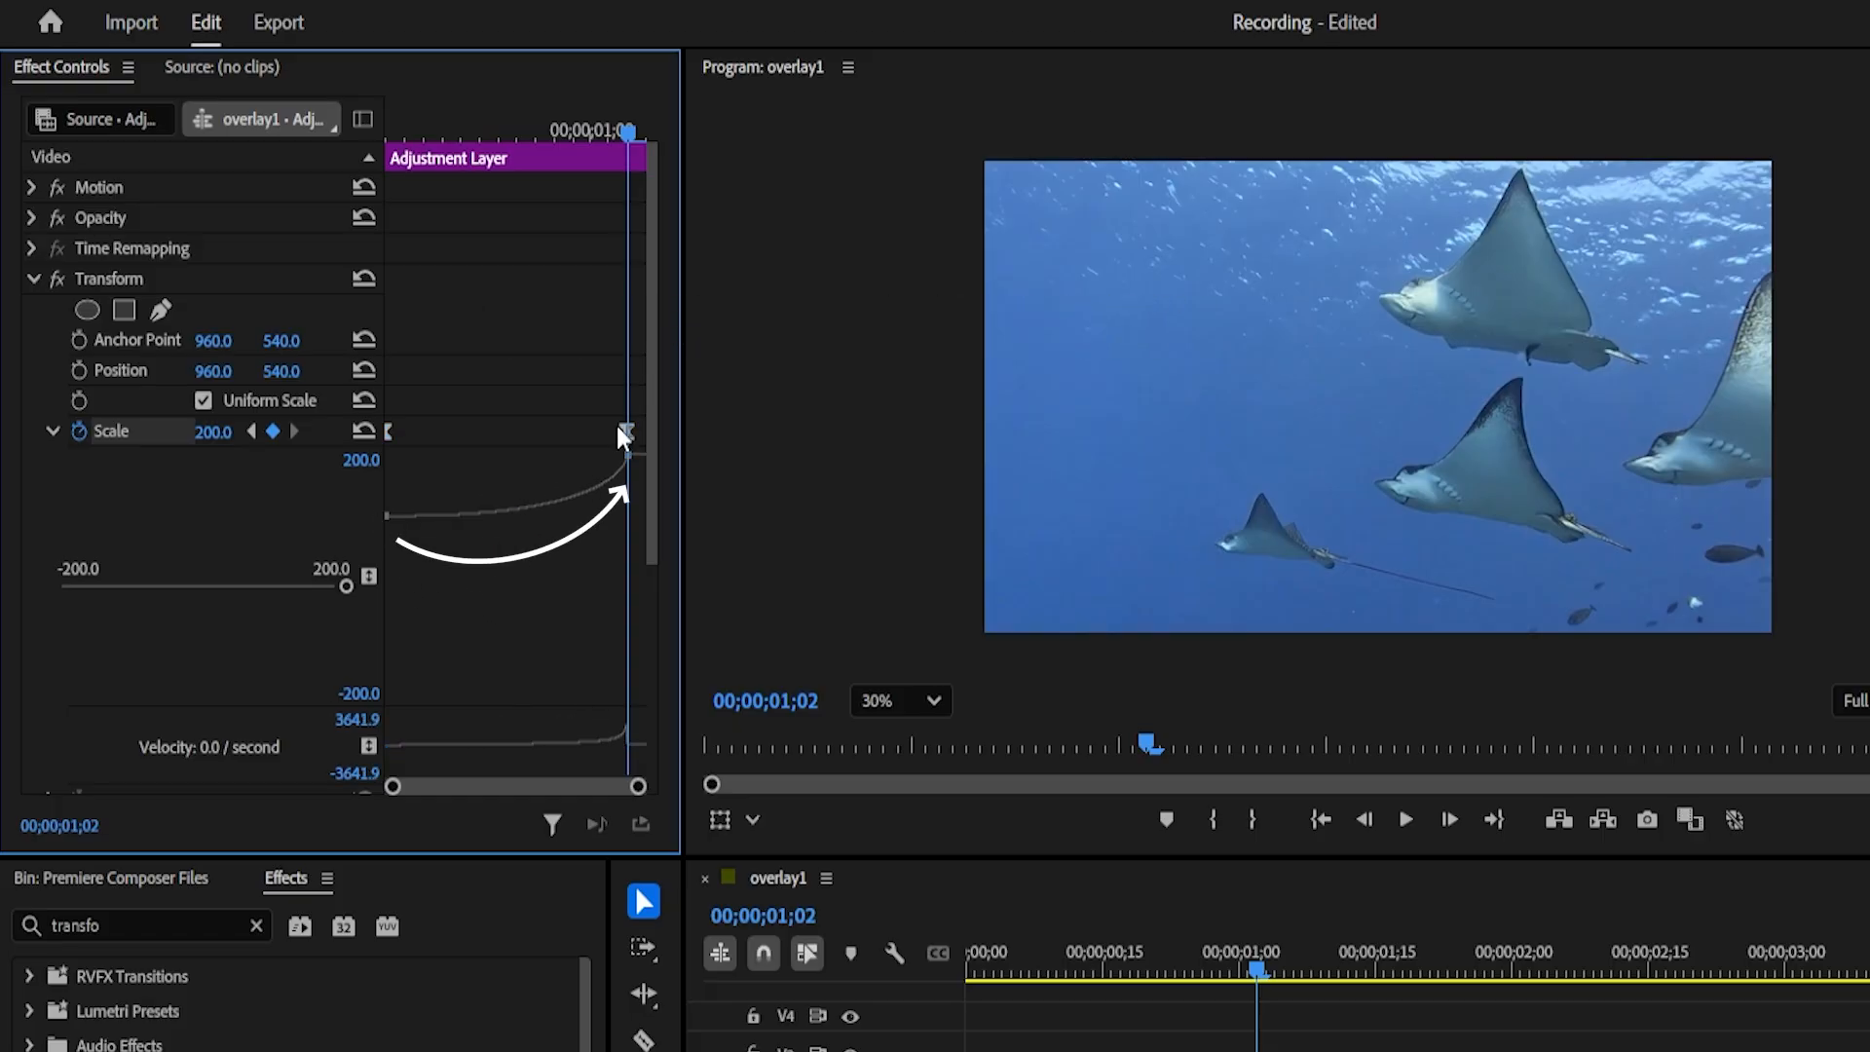
drag(624, 434, 674, 638)
Turn off the composition's shutter angle in Transform, set Shutter Angle to 360, and play back the zoom
click(202, 622)
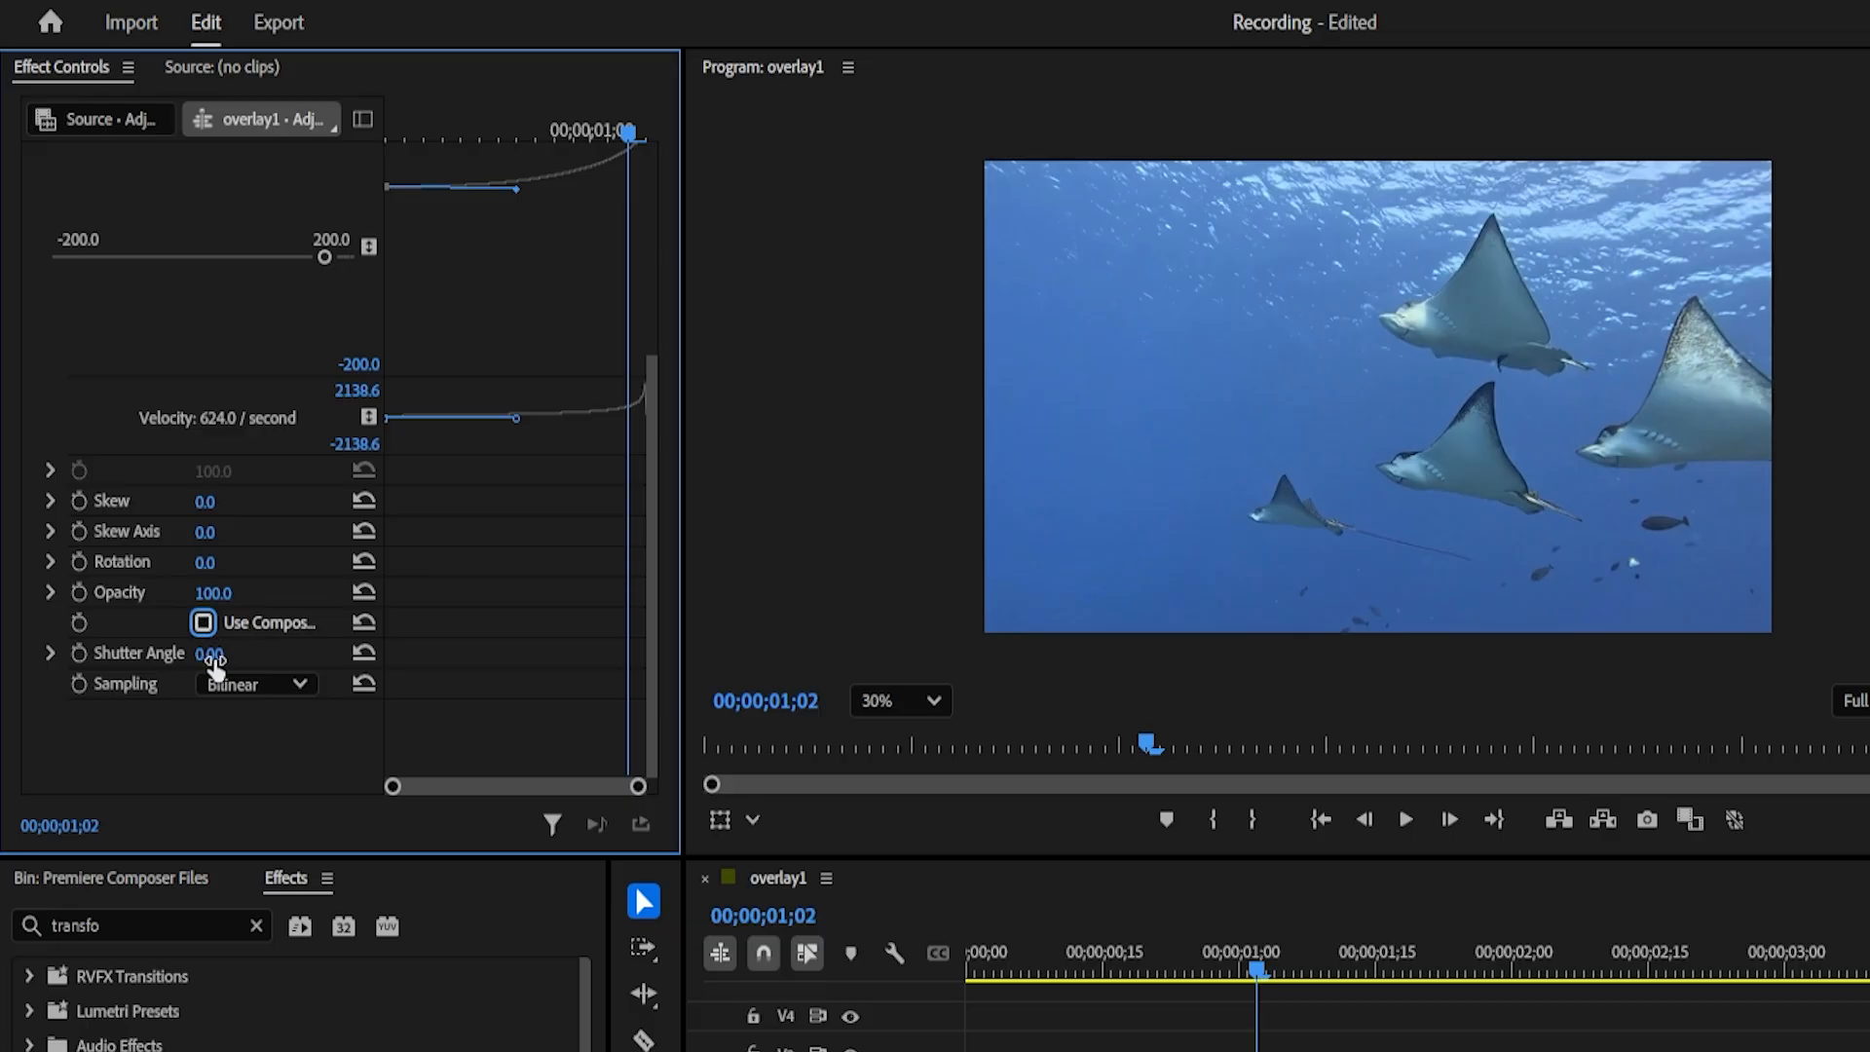
click(230, 650)
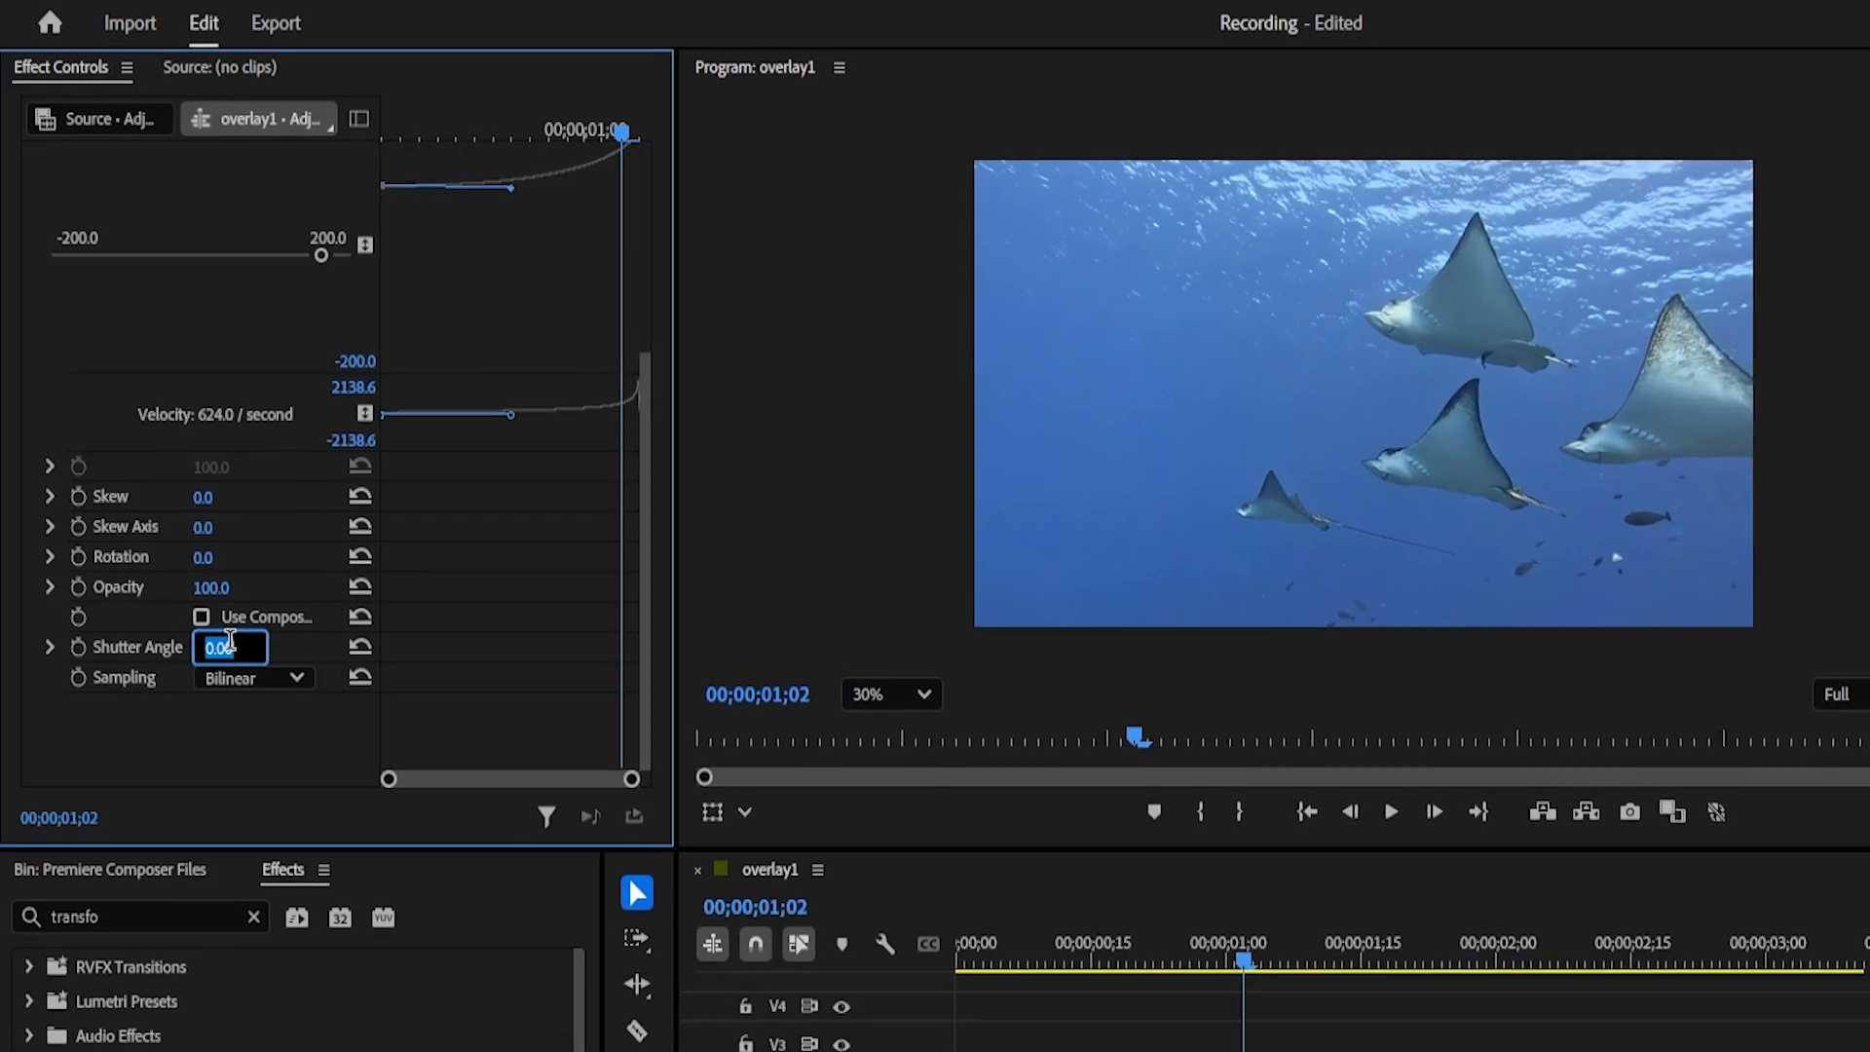
text(360)
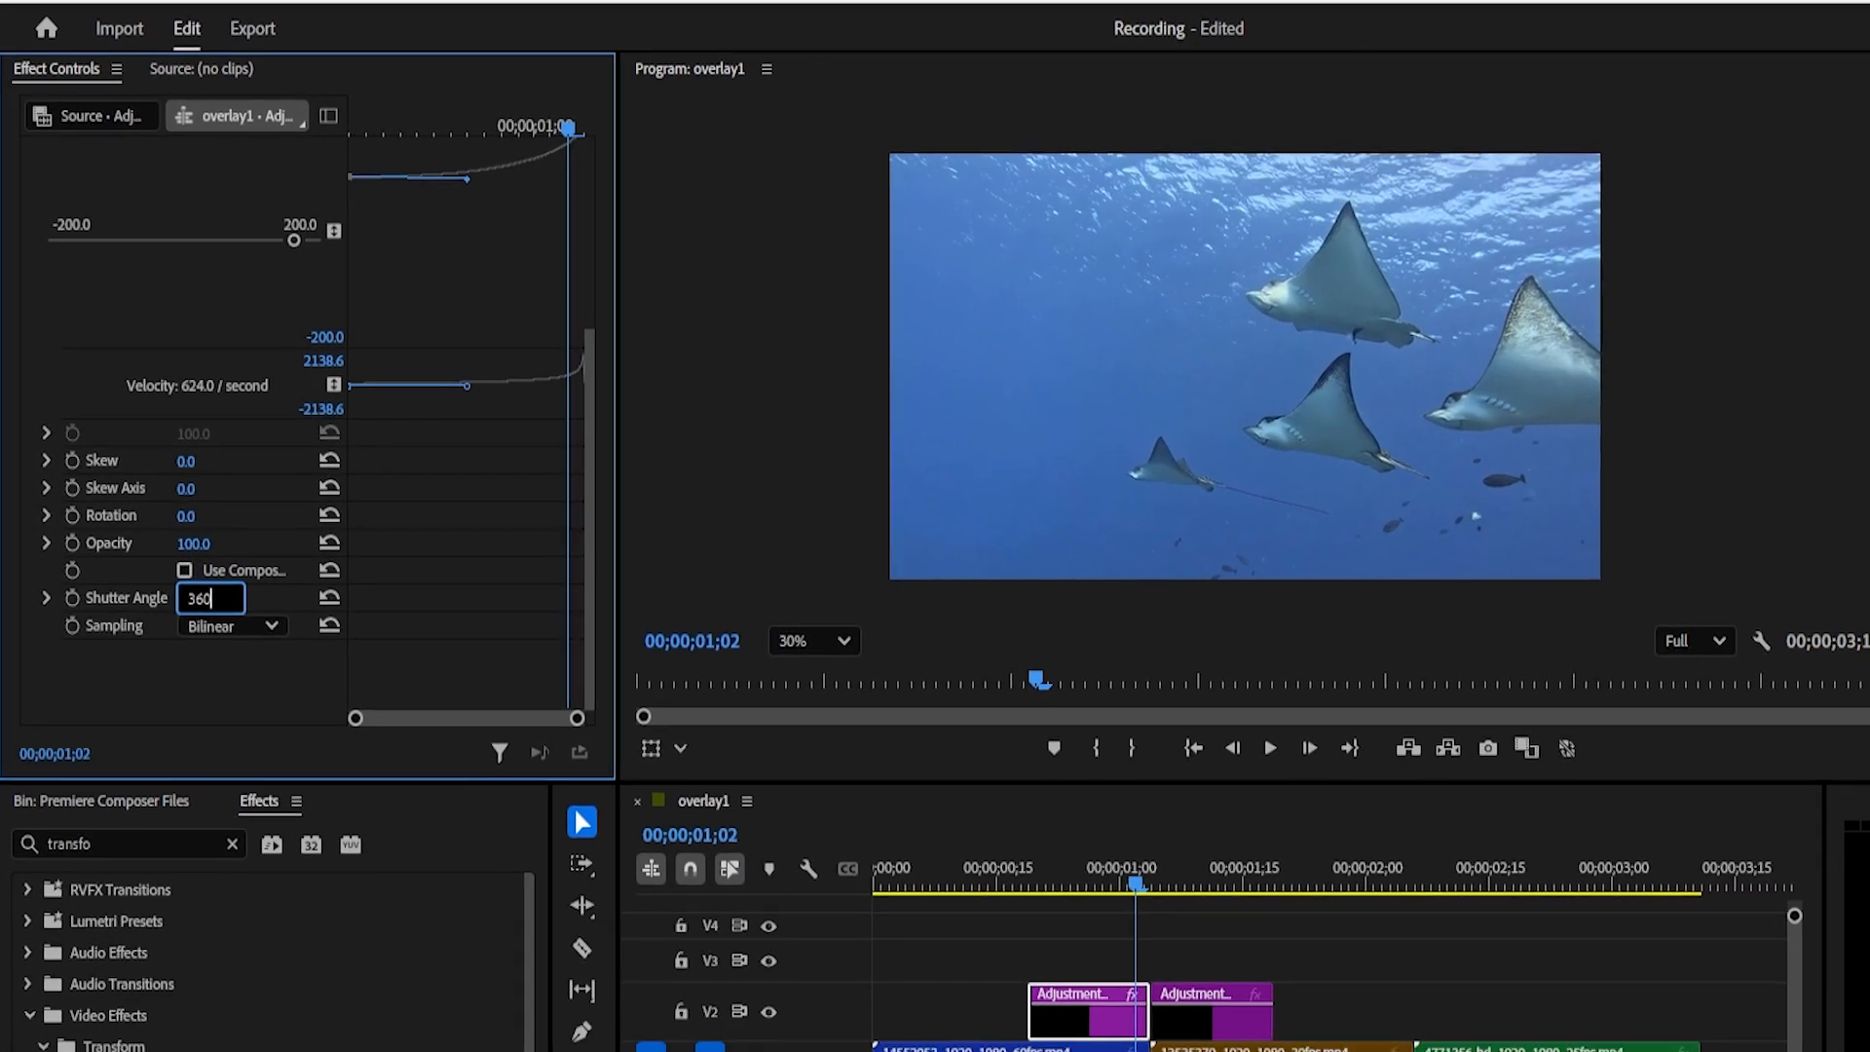
key(Return)
click(1110, 664)
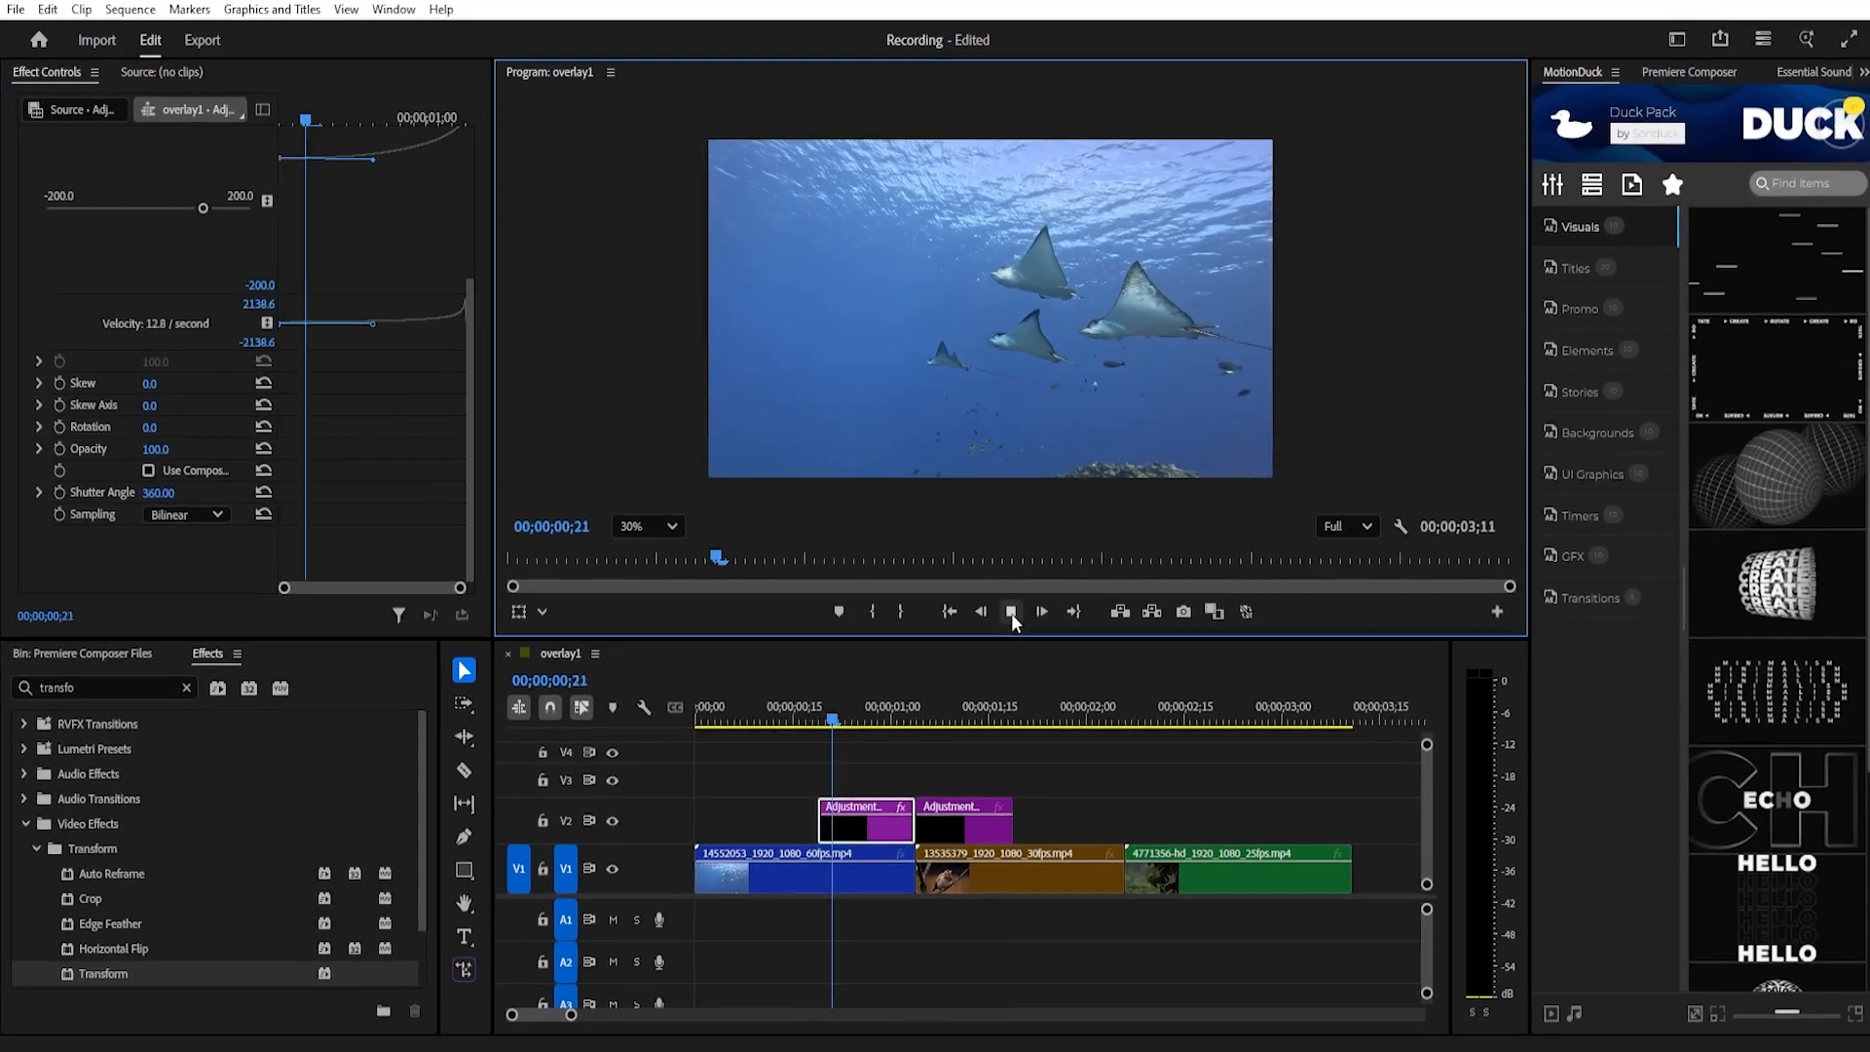
click(1109, 664)
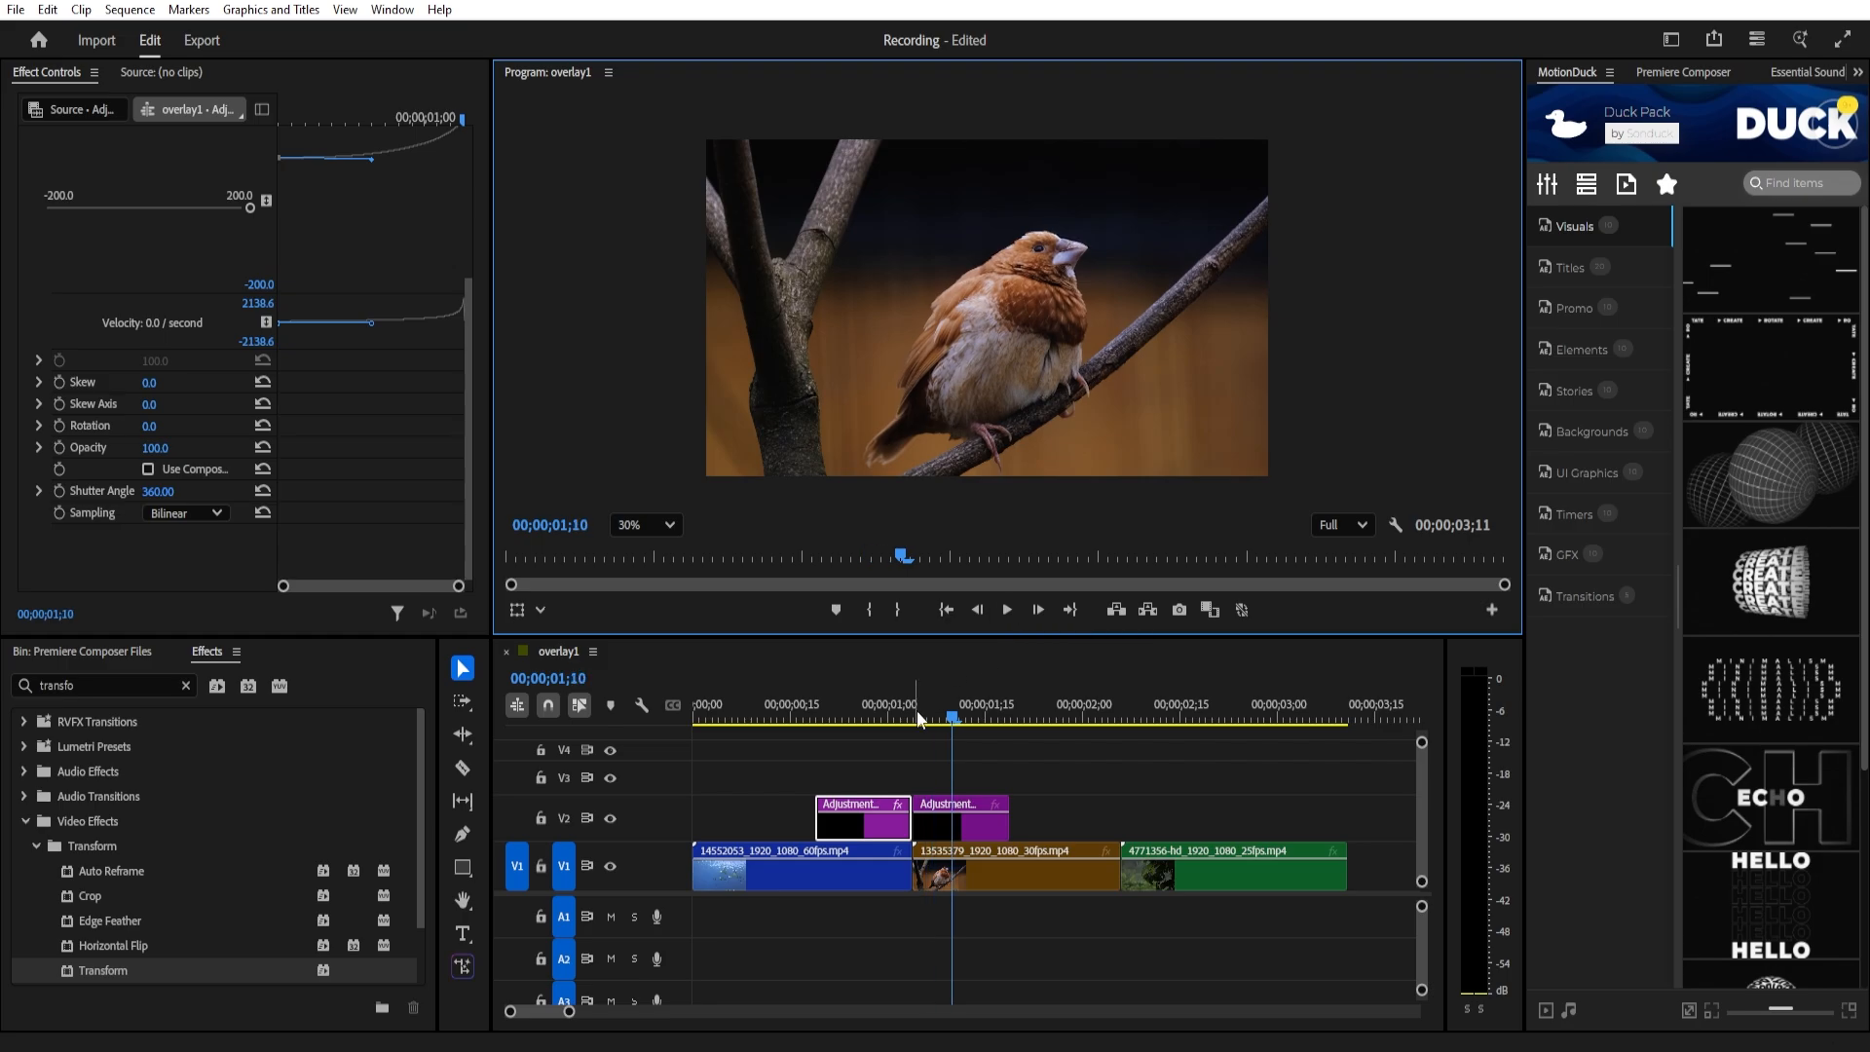
Apply the Replicate effect to the second adjustment layer segment with a Count of 3
click(959, 821)
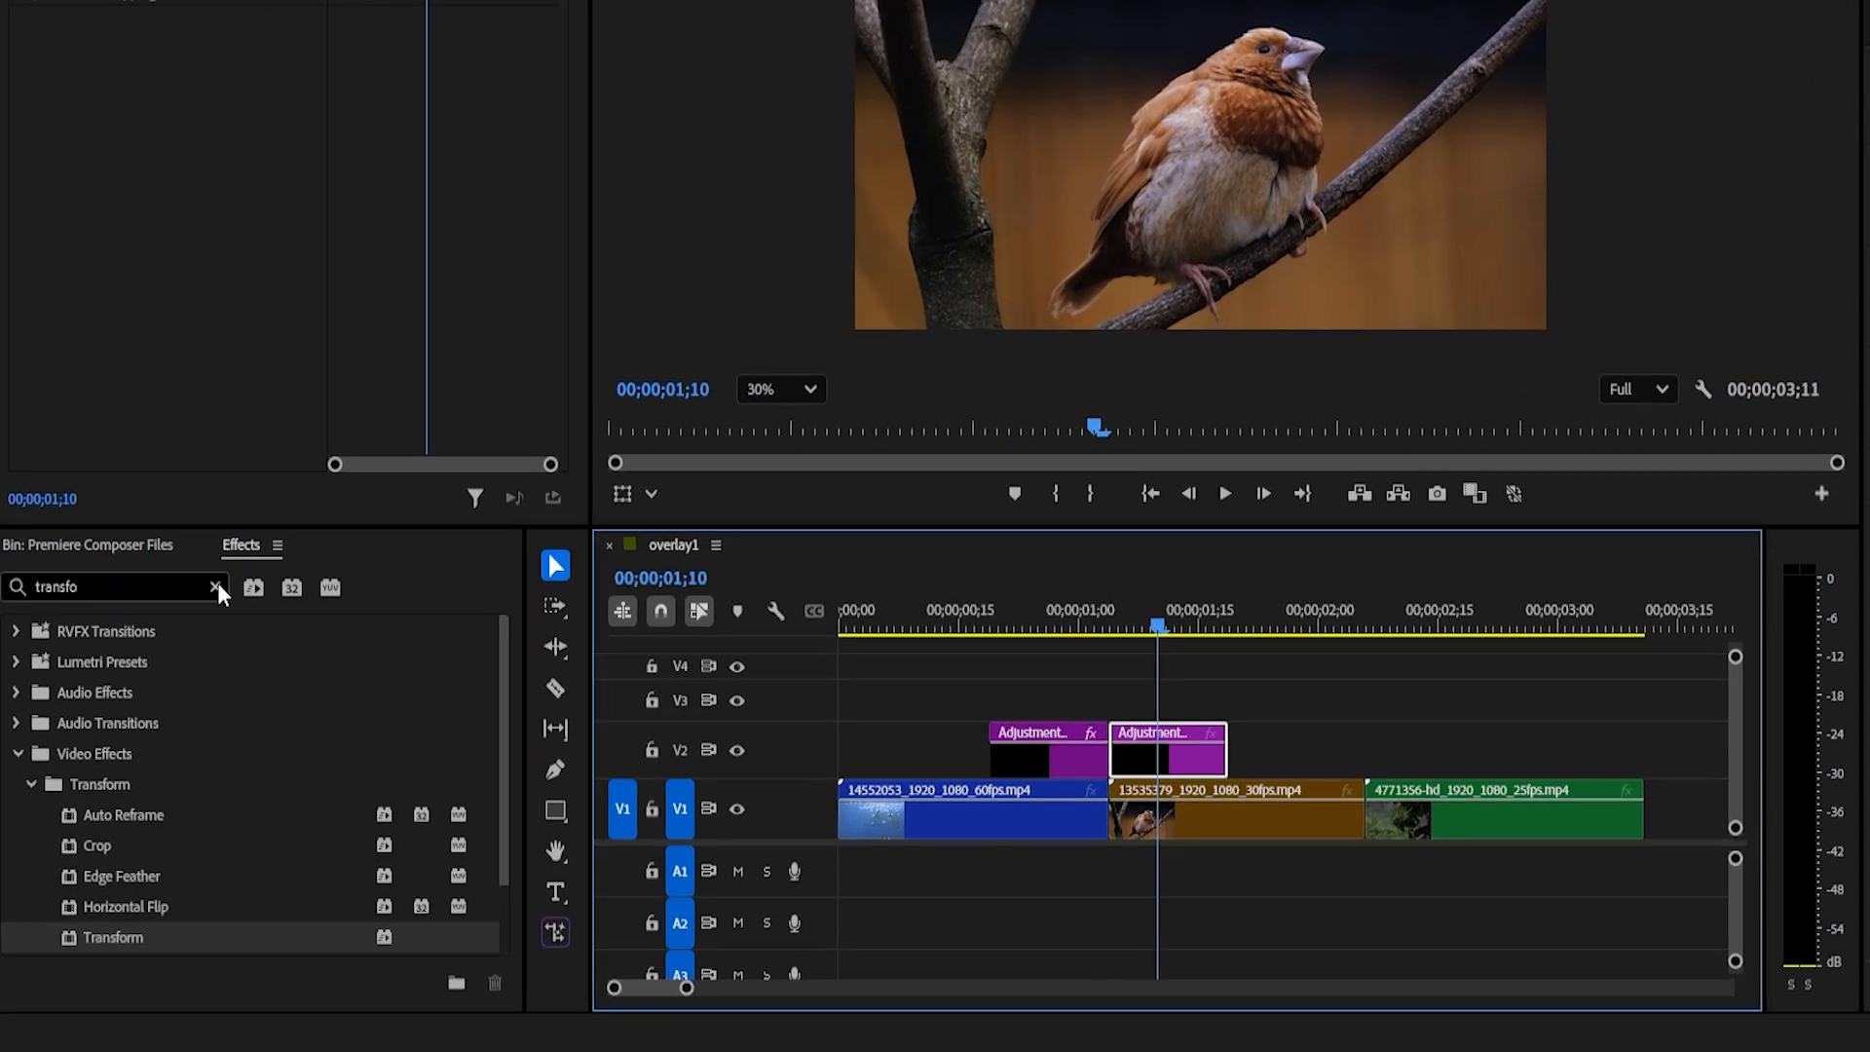
click(216, 585)
click(58, 587)
text(rep)
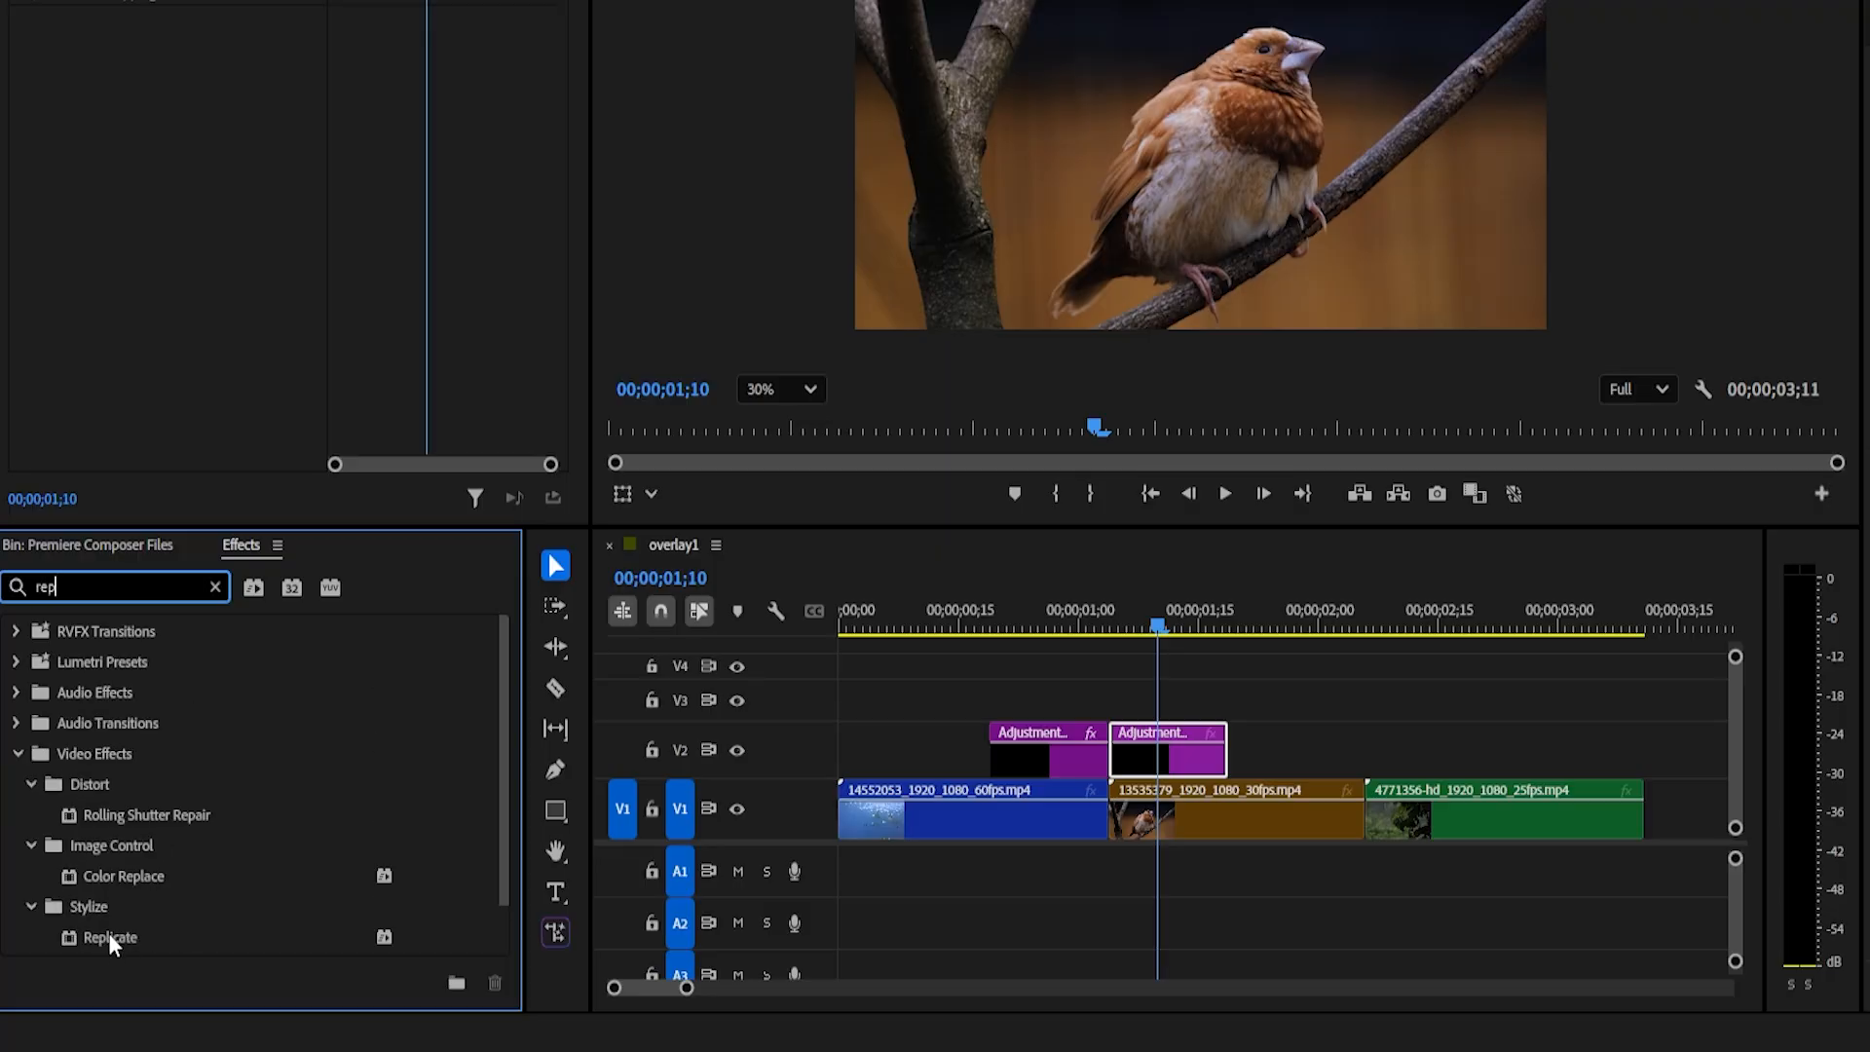
double_click(108, 937)
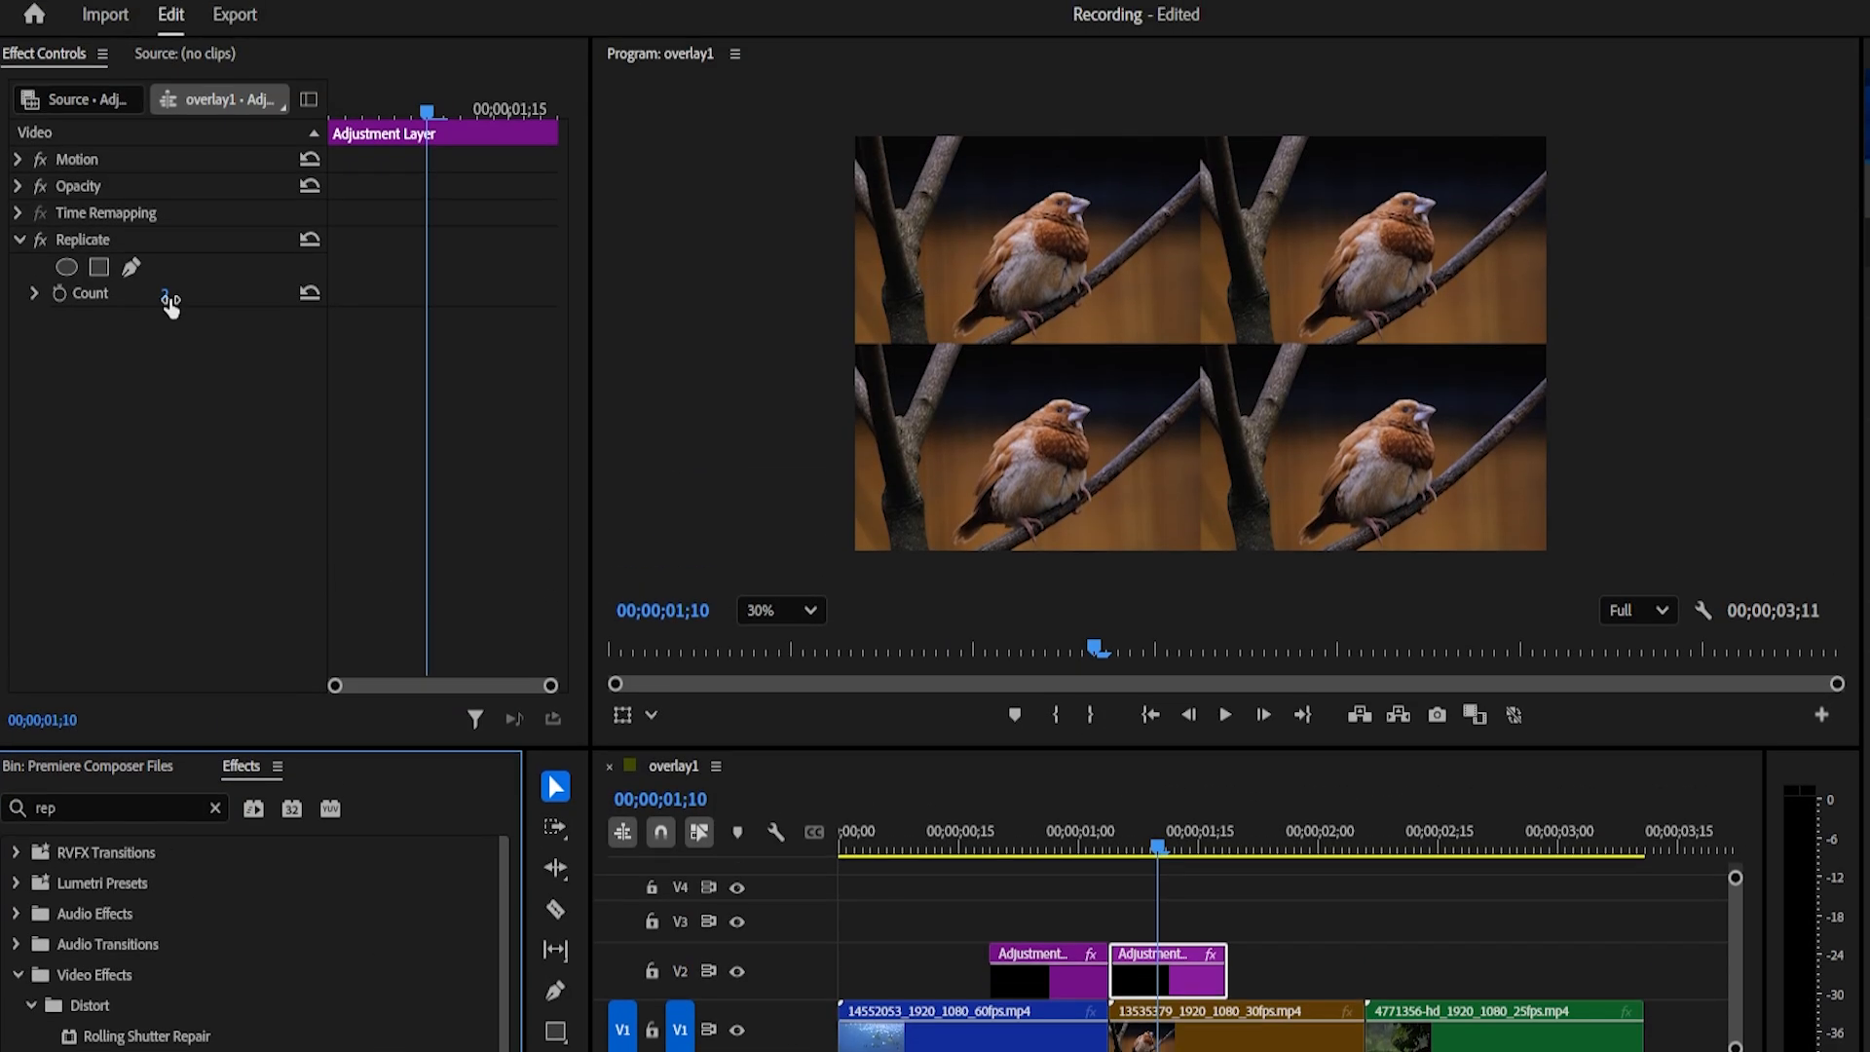
click(169, 298)
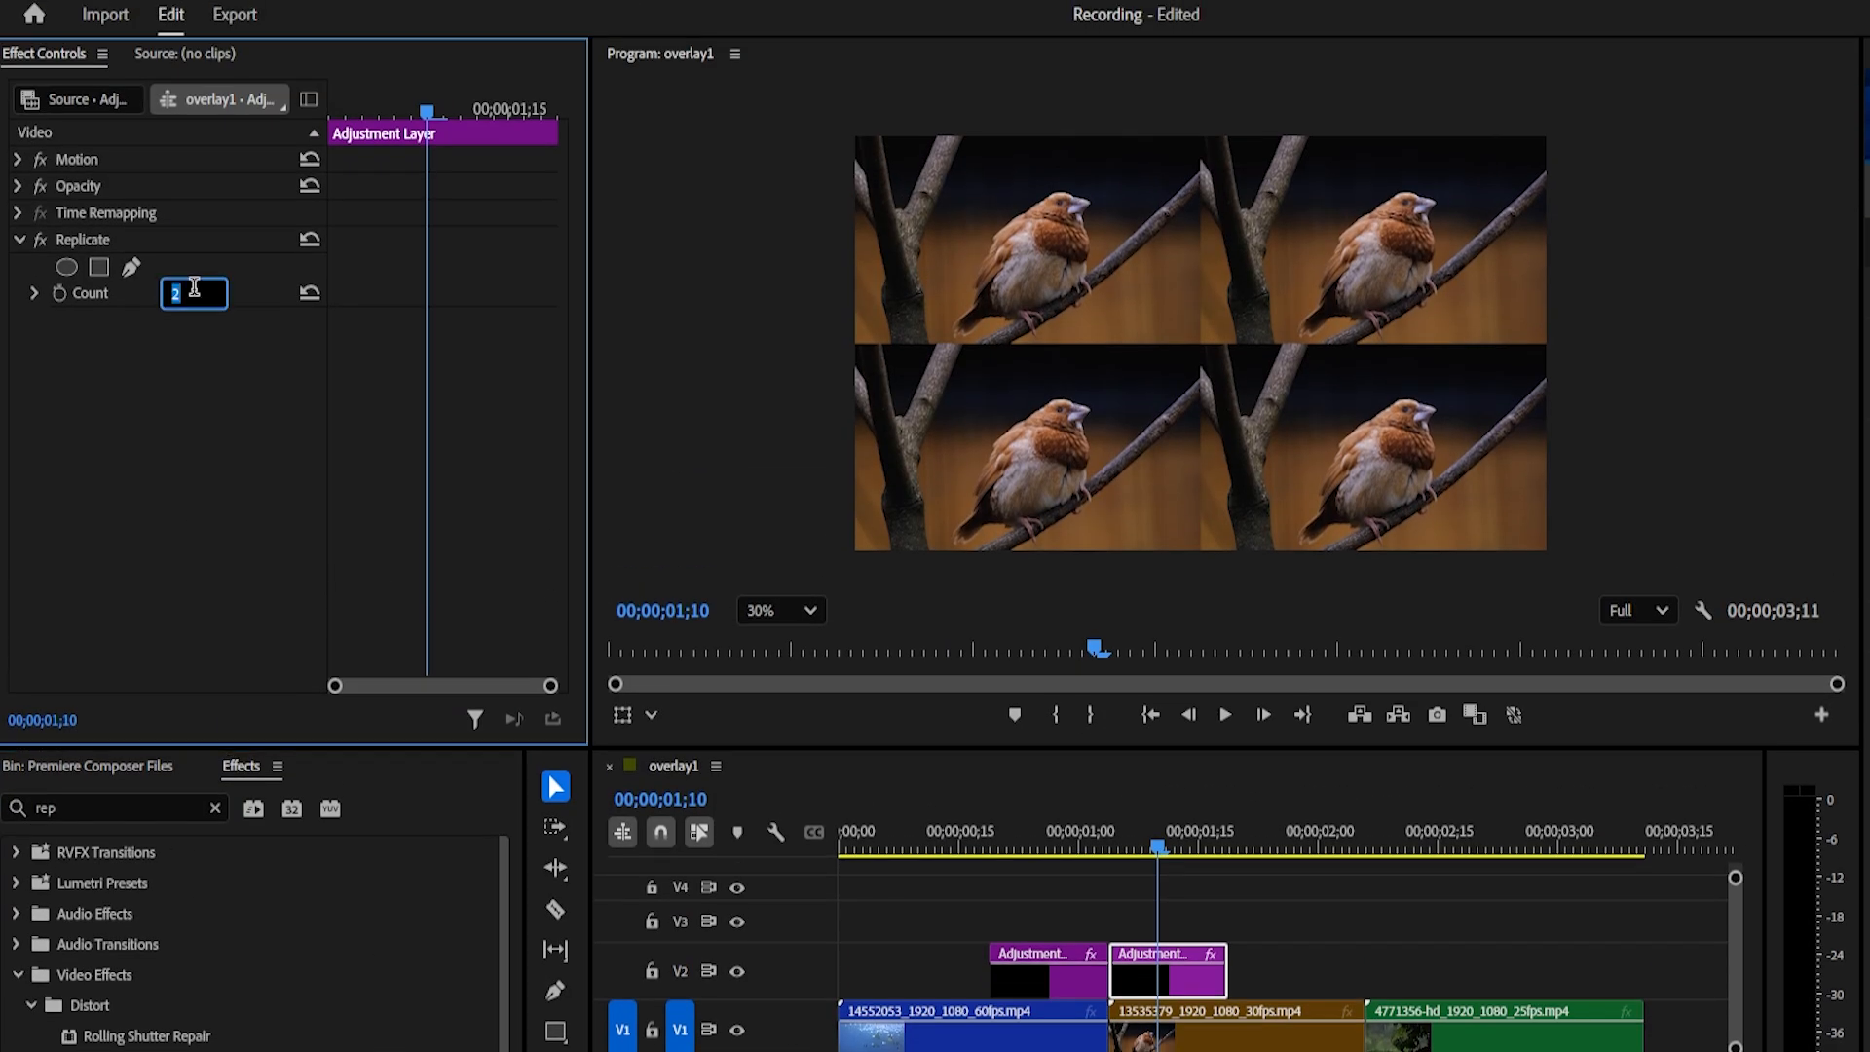
key(Return)
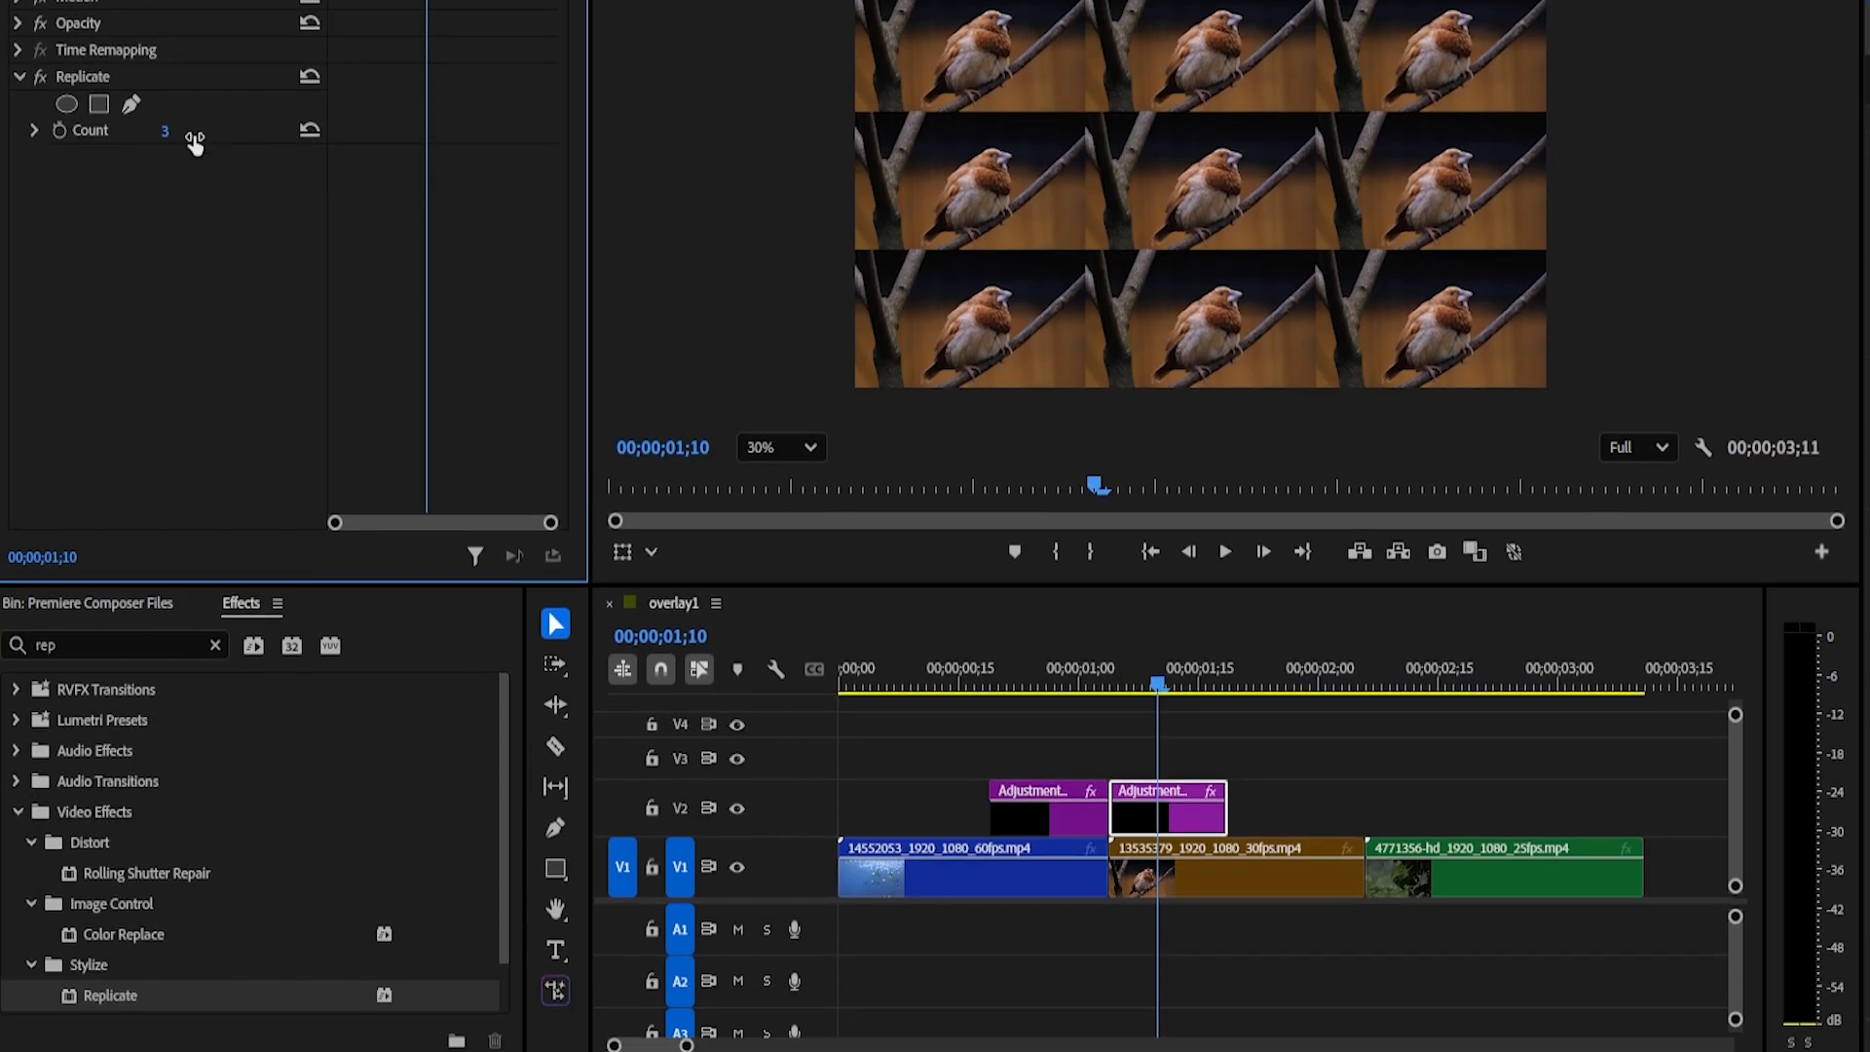
Find the Mirror distort effect and apply it four times to the second adjustment layer segment
click(216, 622)
click(137, 617)
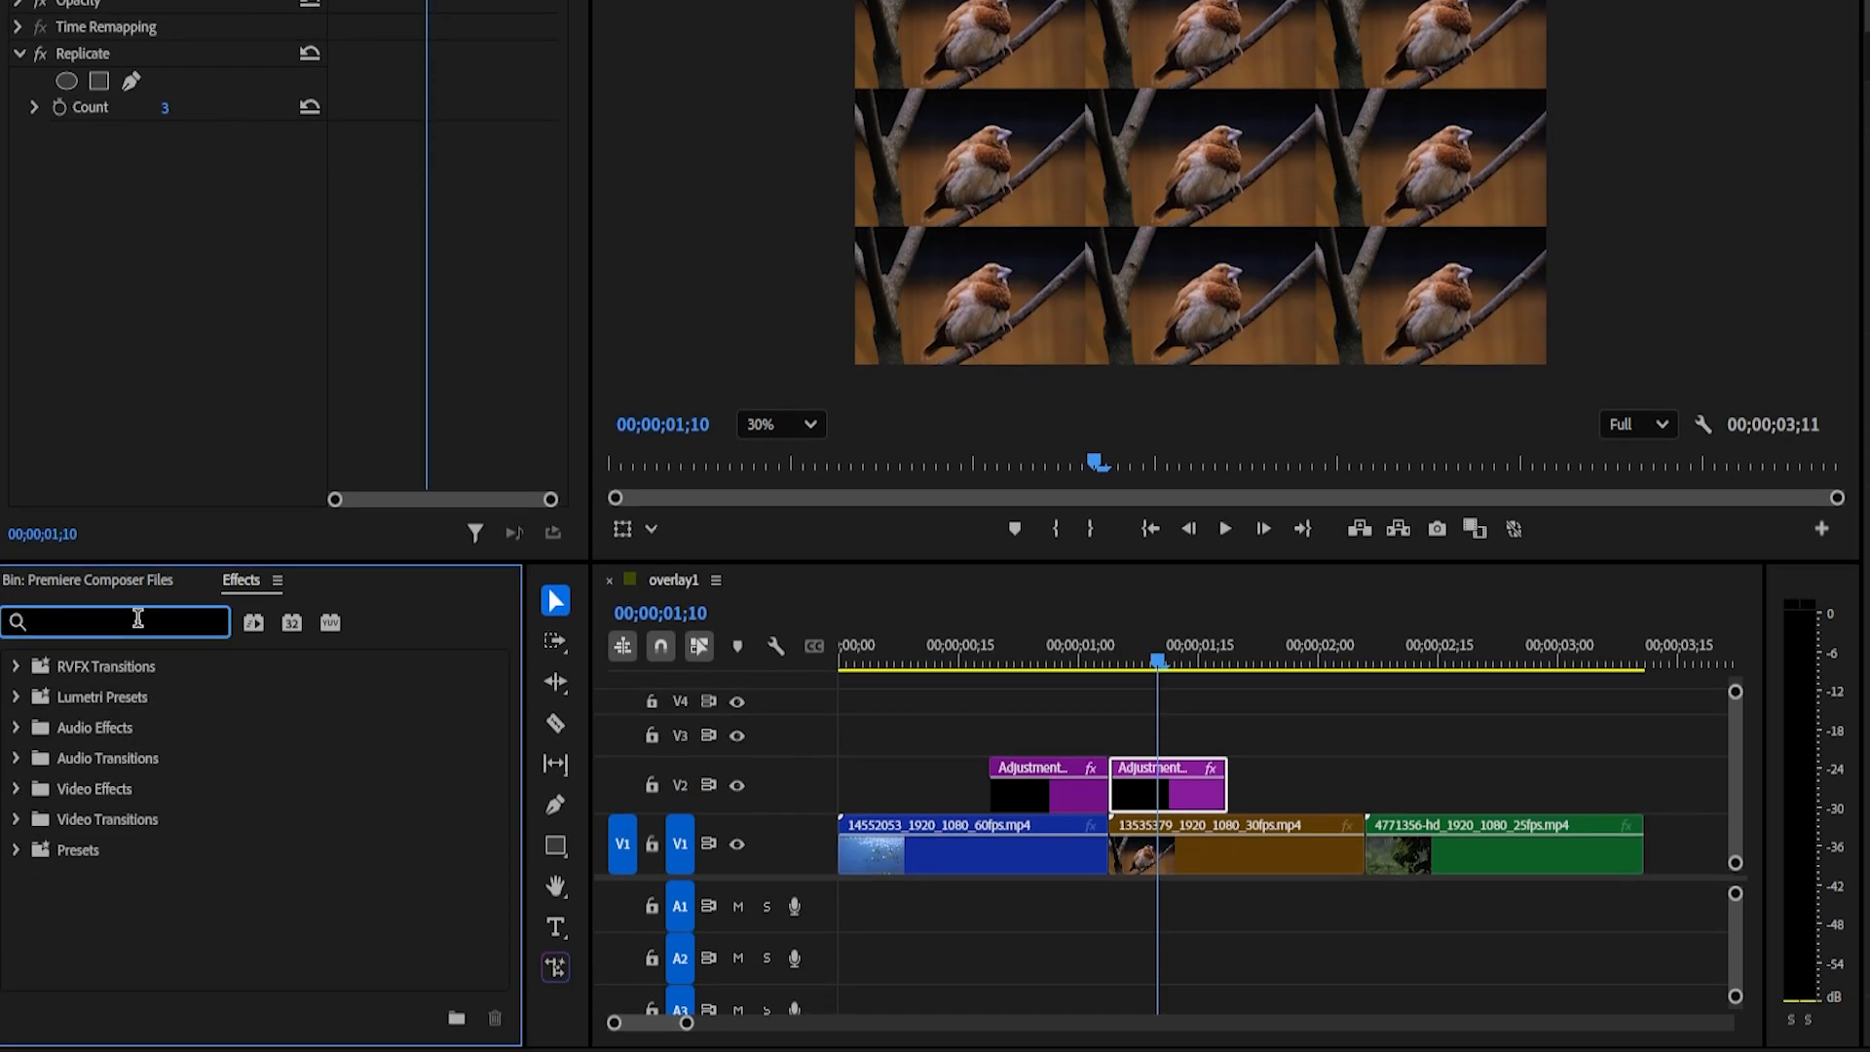
text(mirr)
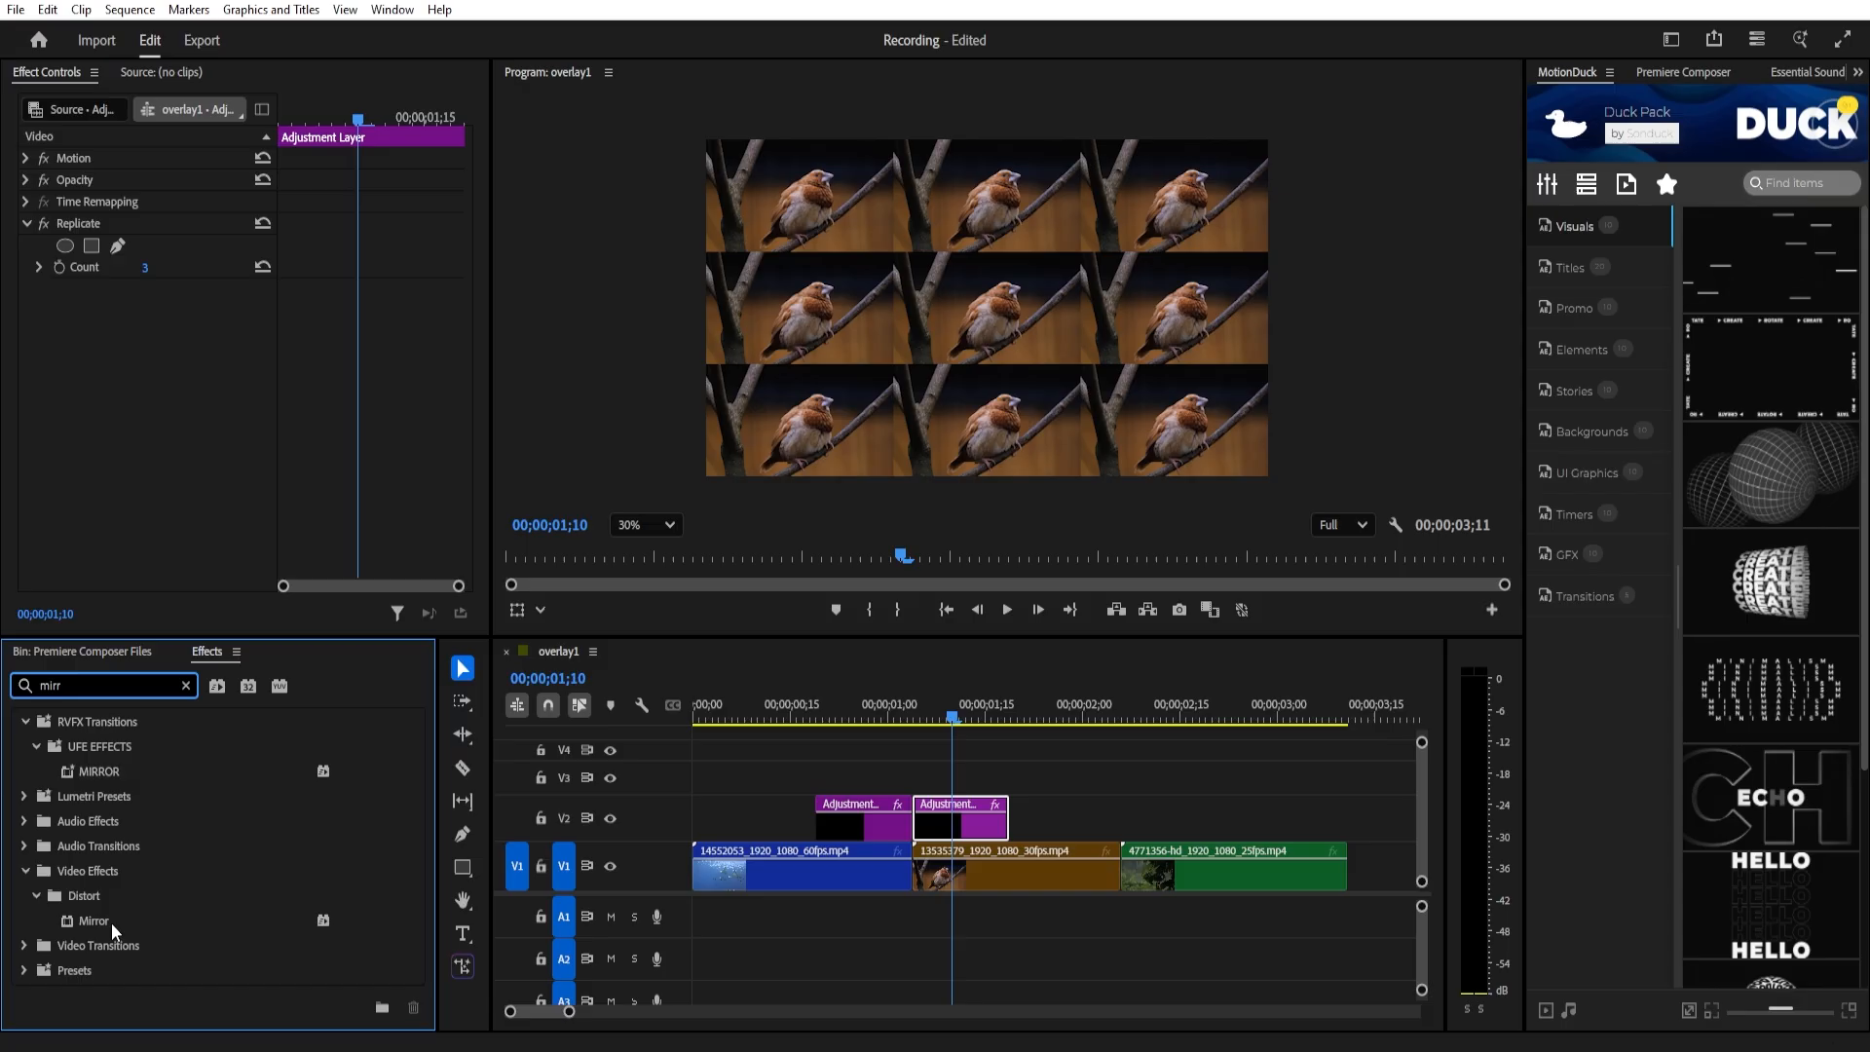
double_click(111, 922)
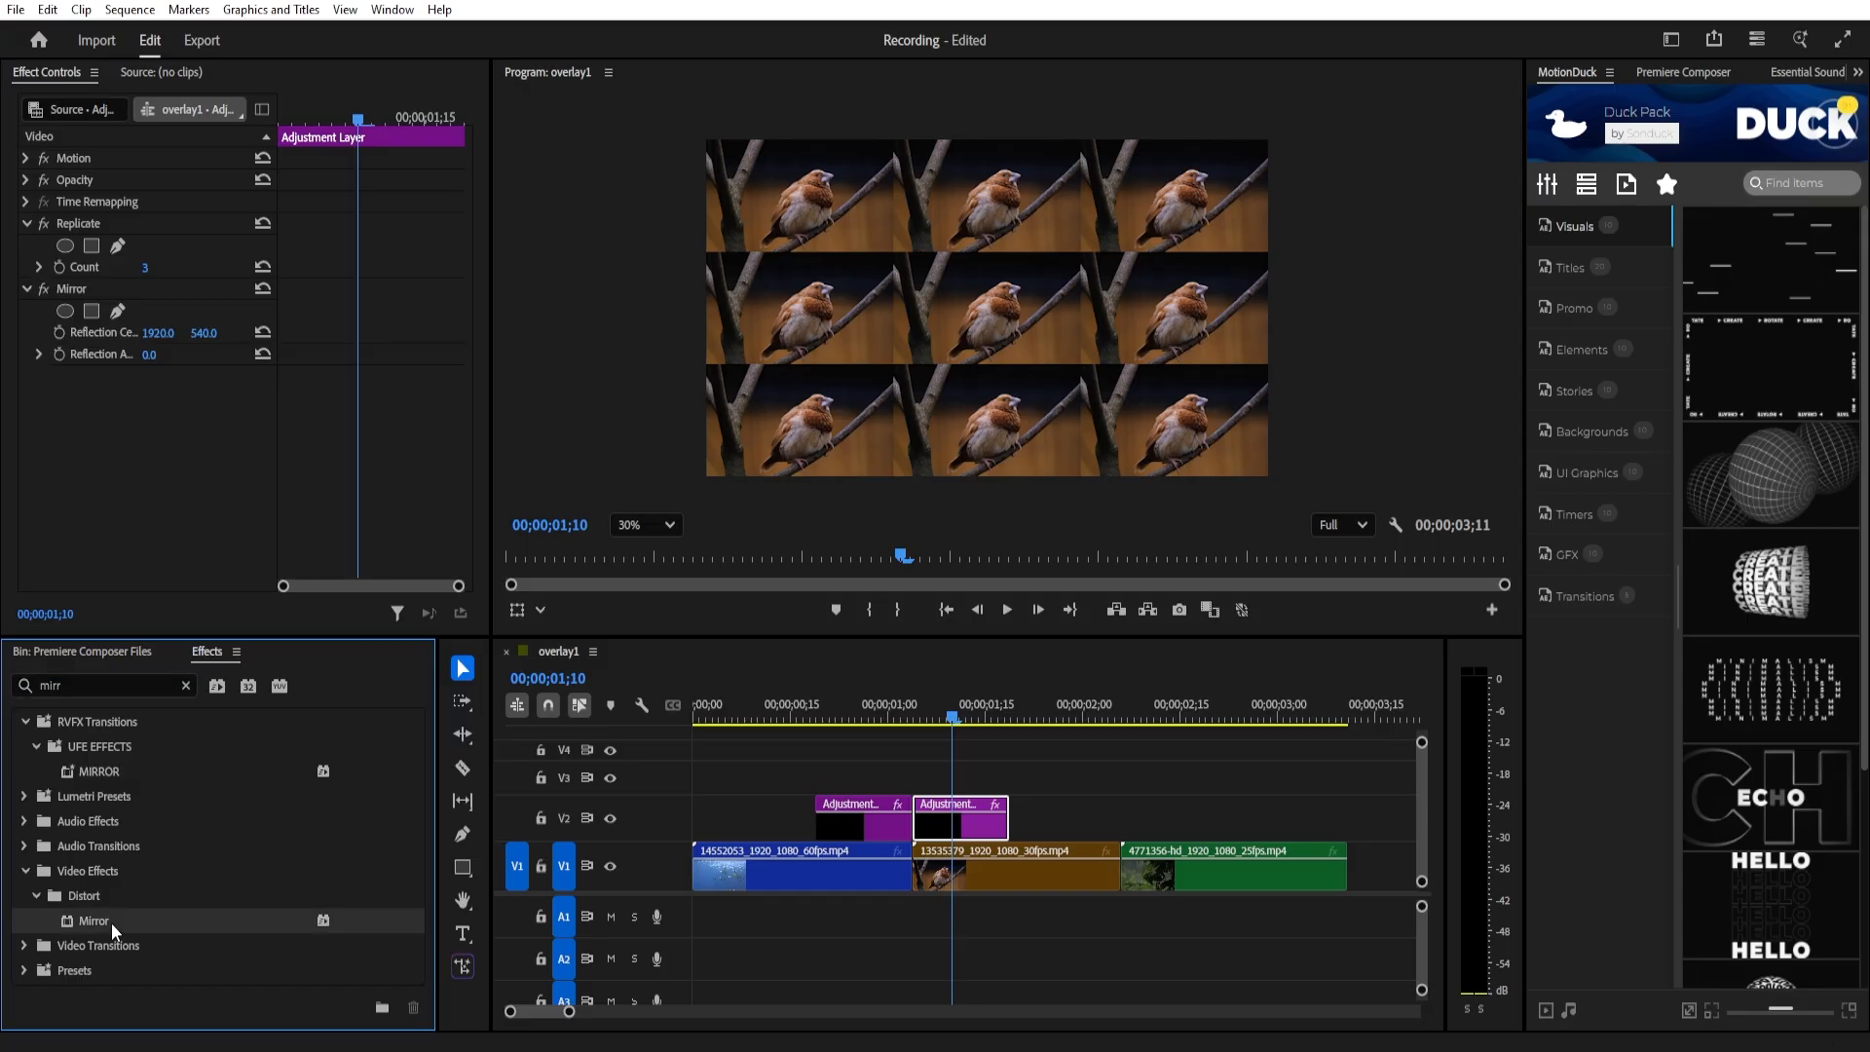
double_click(111, 922)
double_click(111, 921)
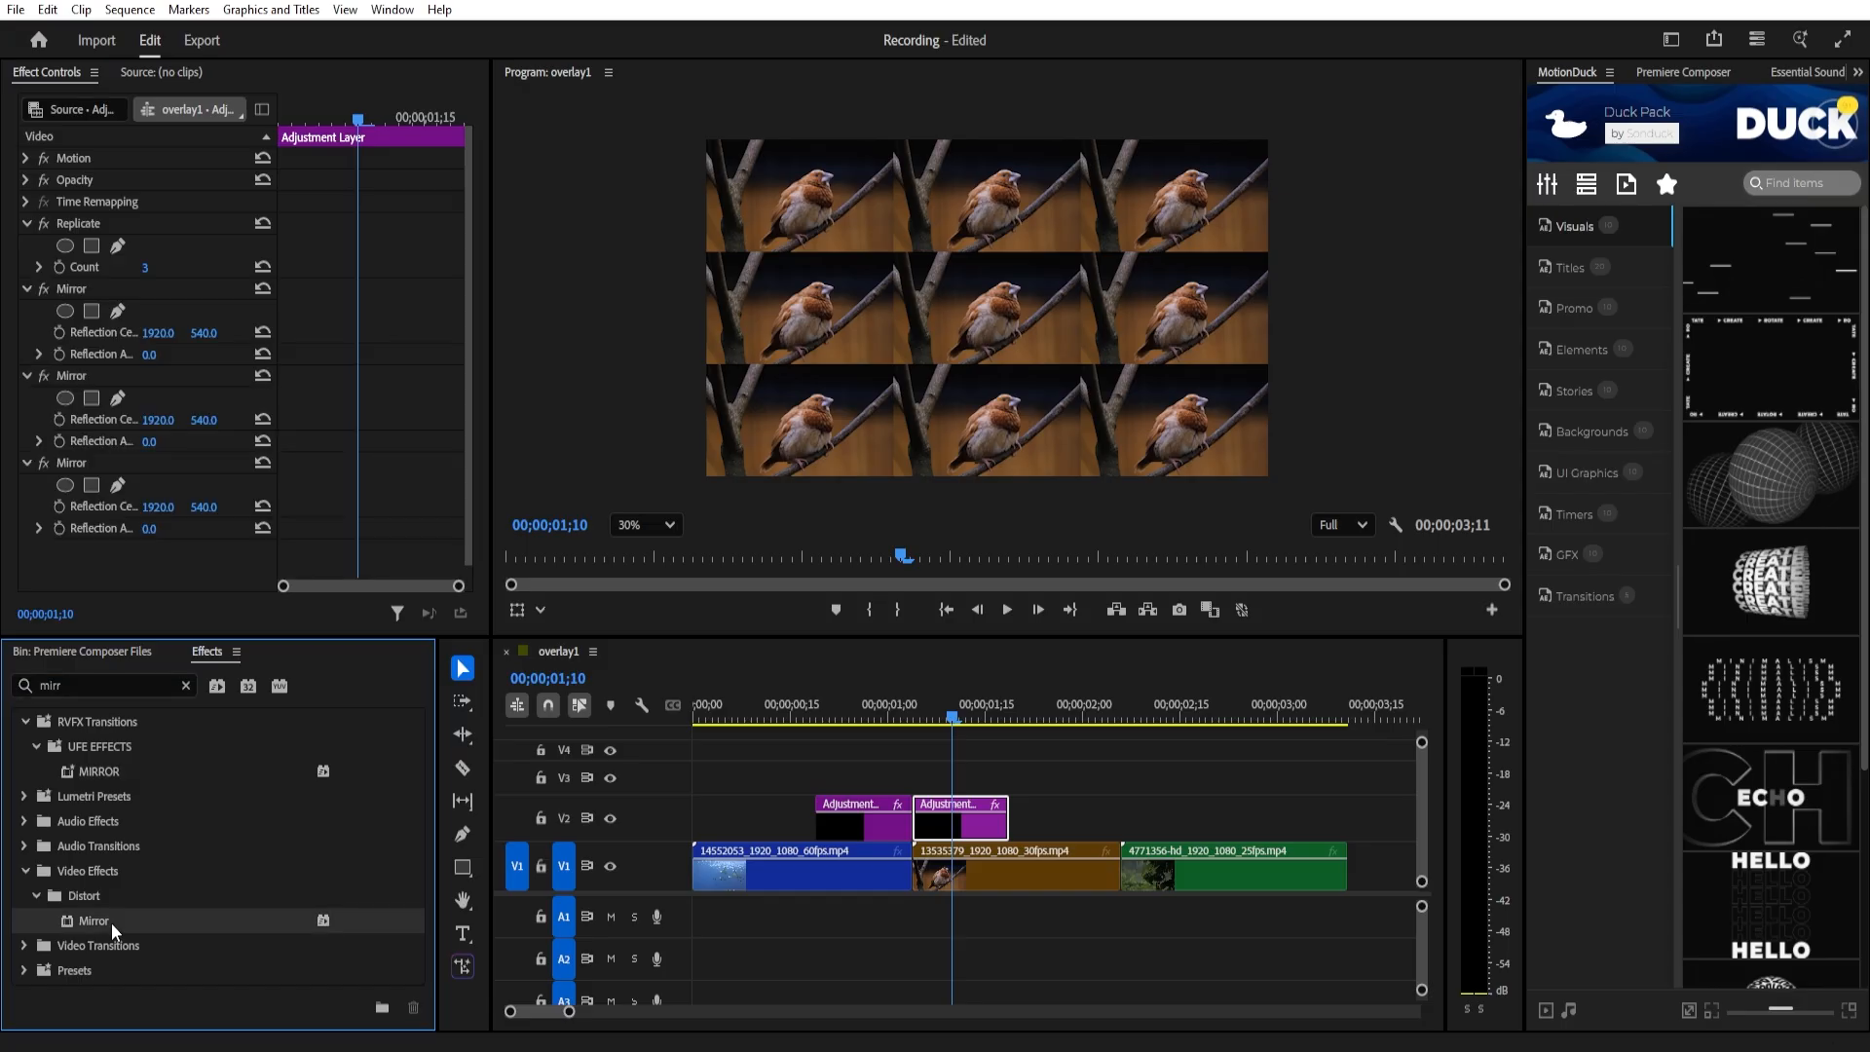
double_click(112, 922)
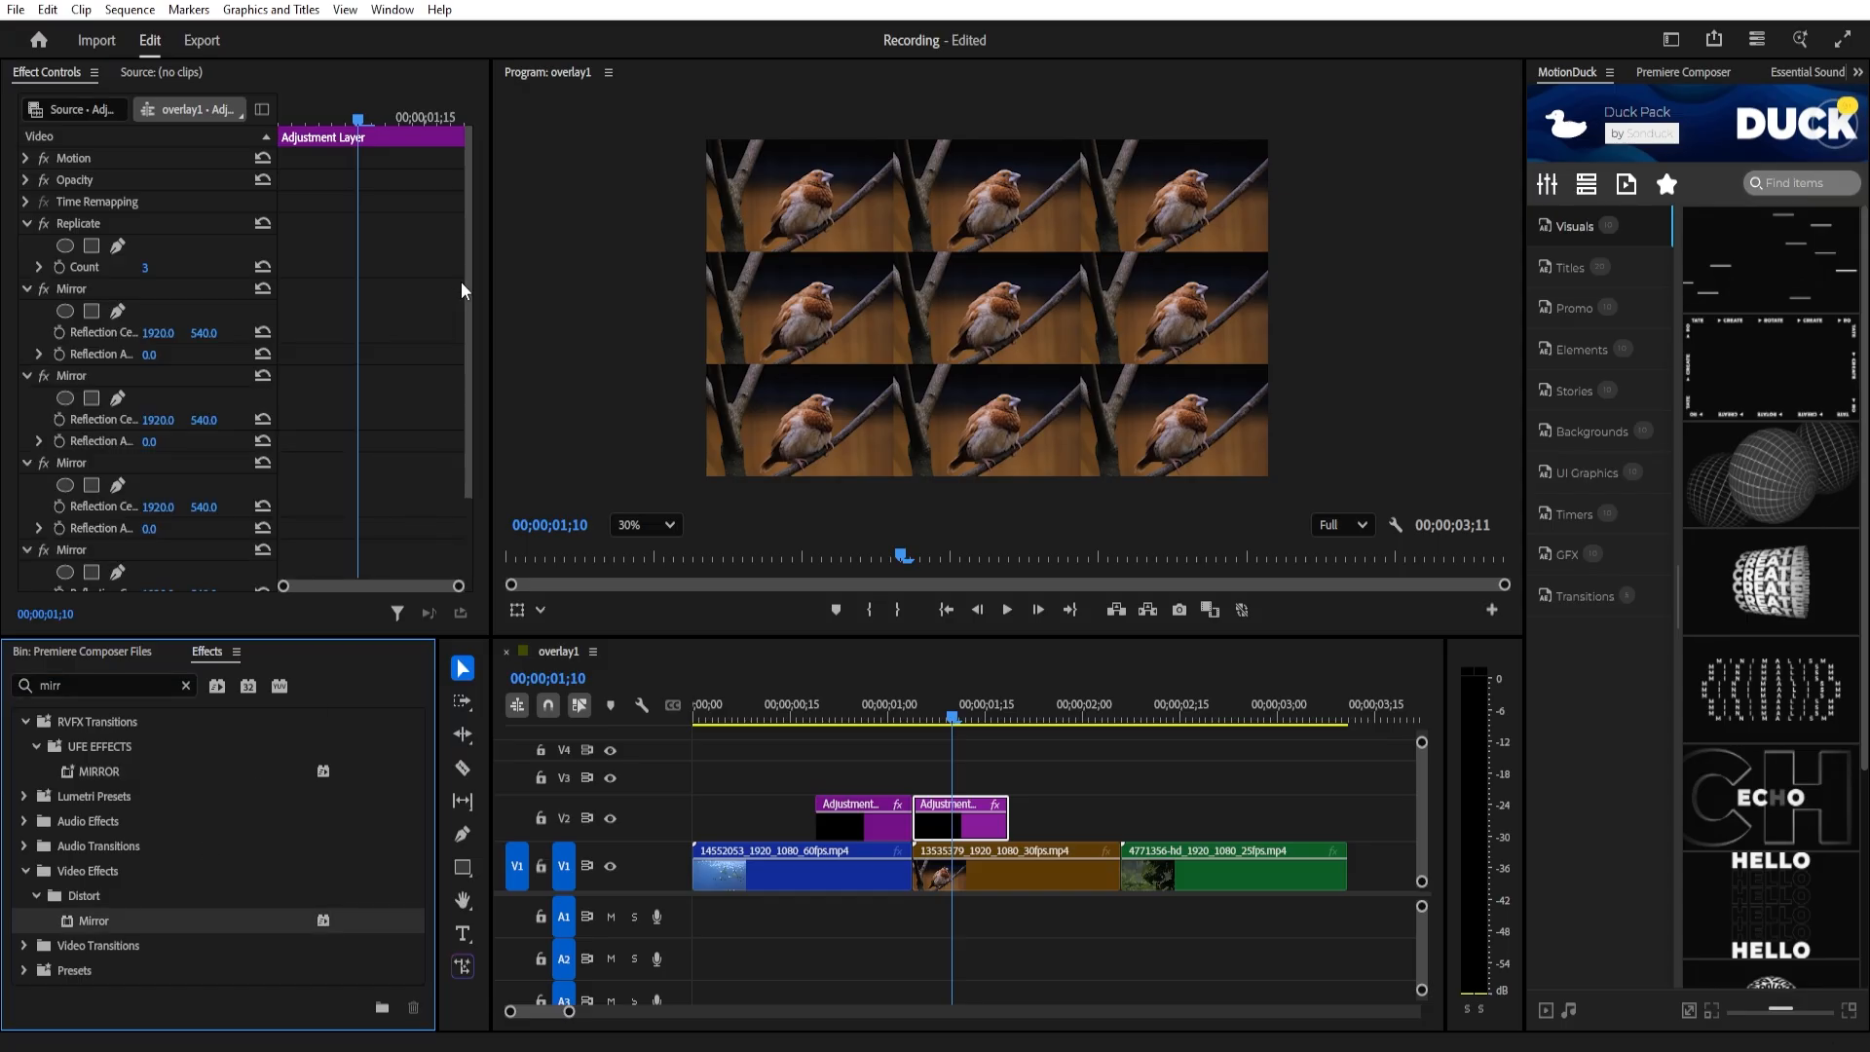
Set the first Mirror effect's Reflection Angle to 90° and its Reflection Center Y to 719
drag(465, 284, 466, 381)
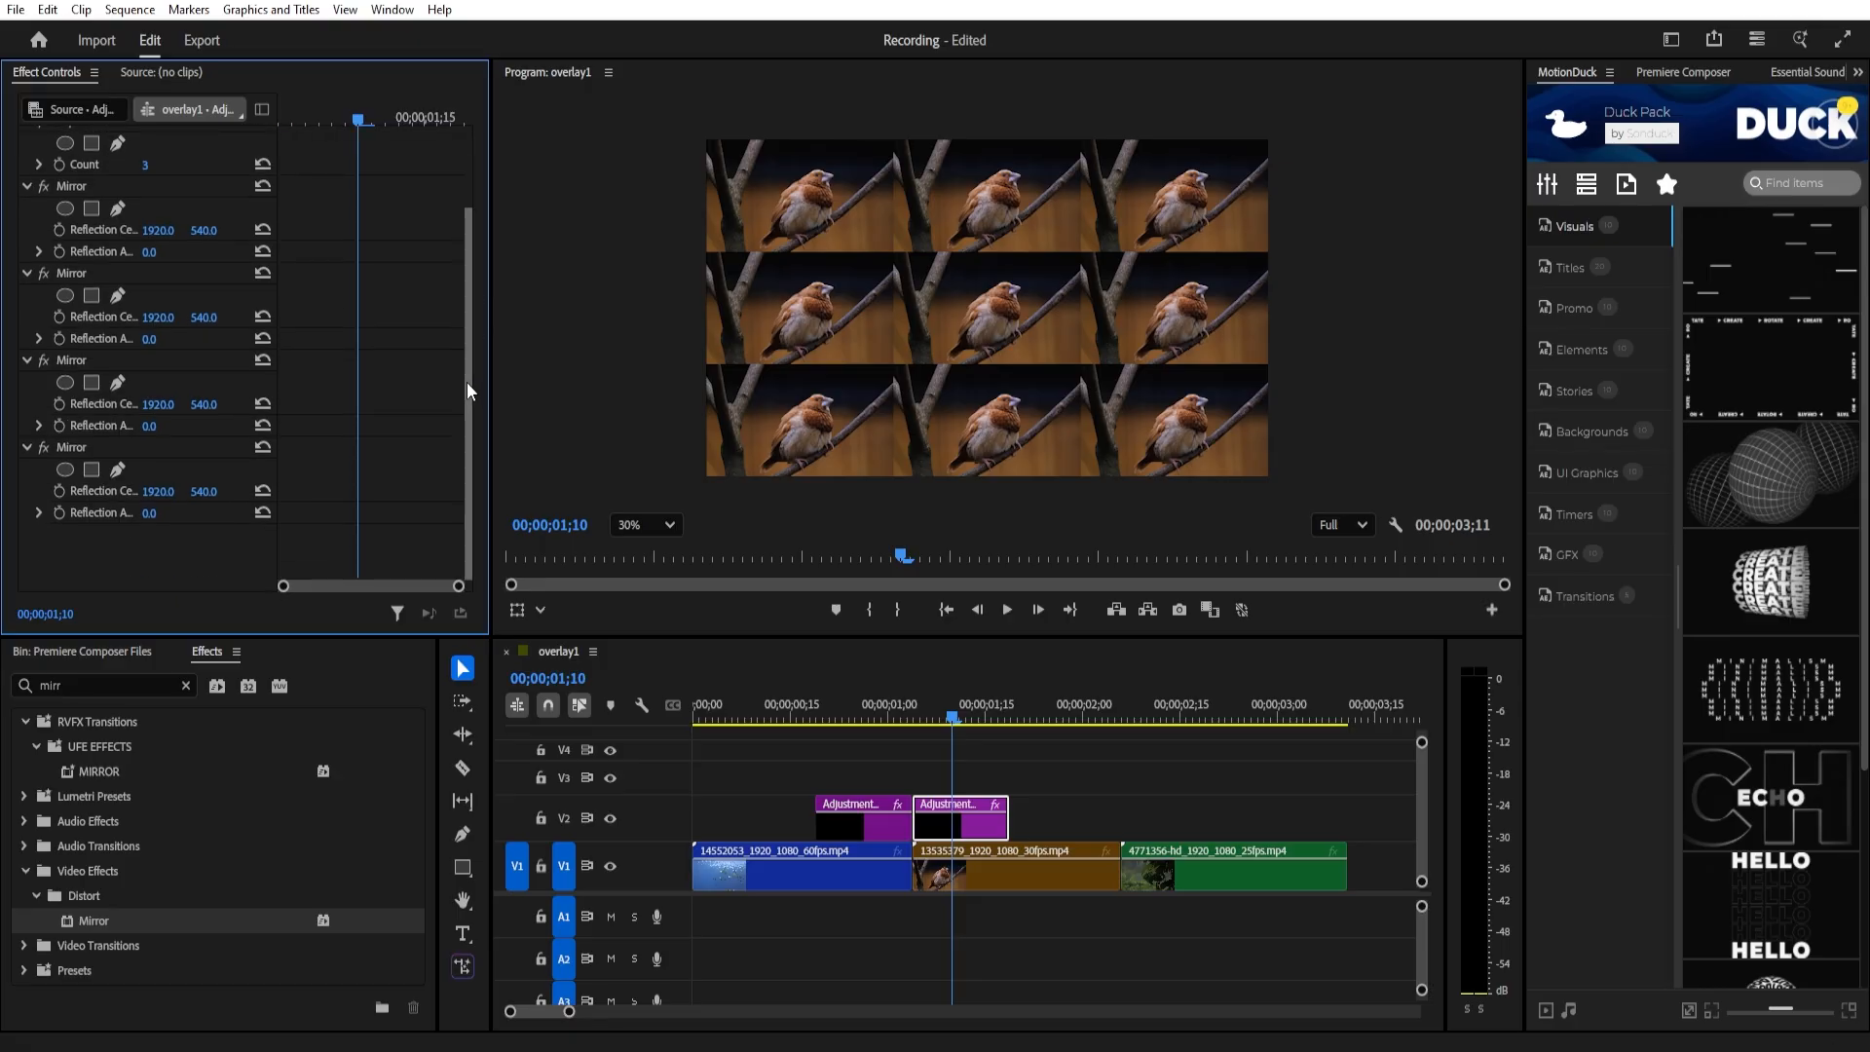
click(150, 251)
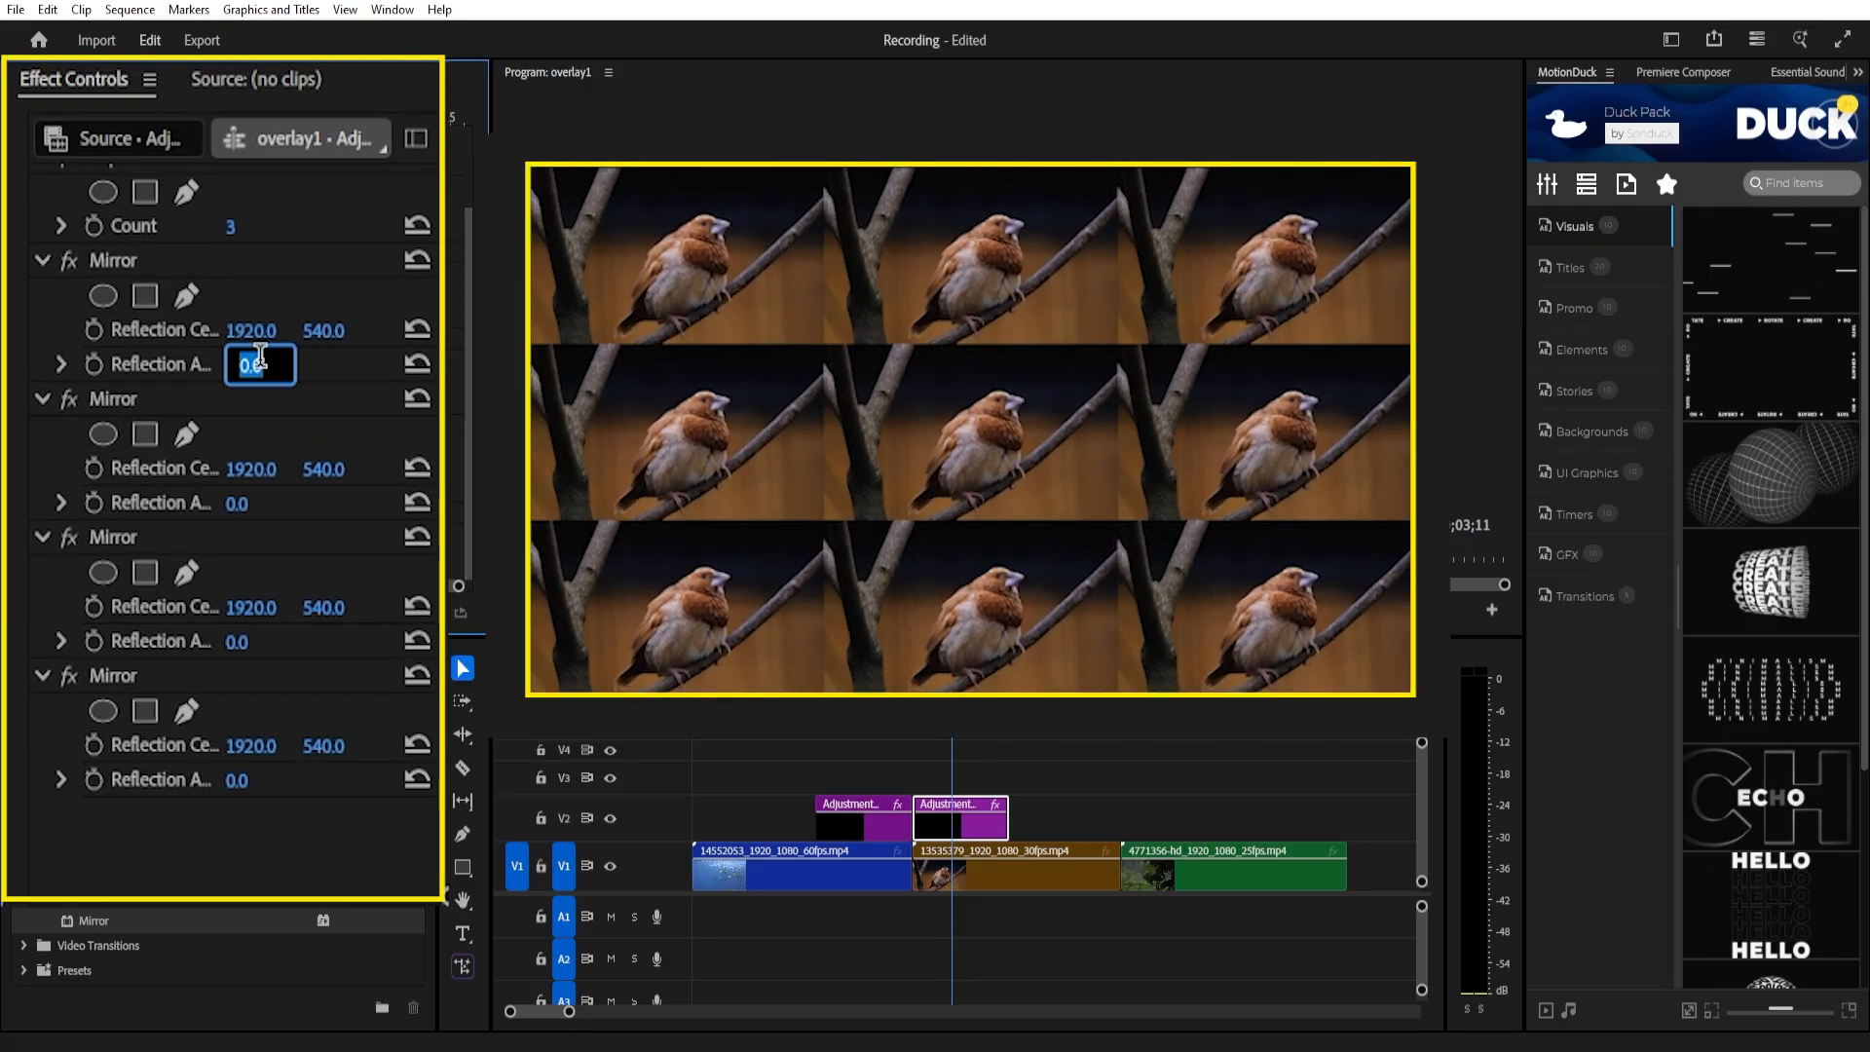
text(90)
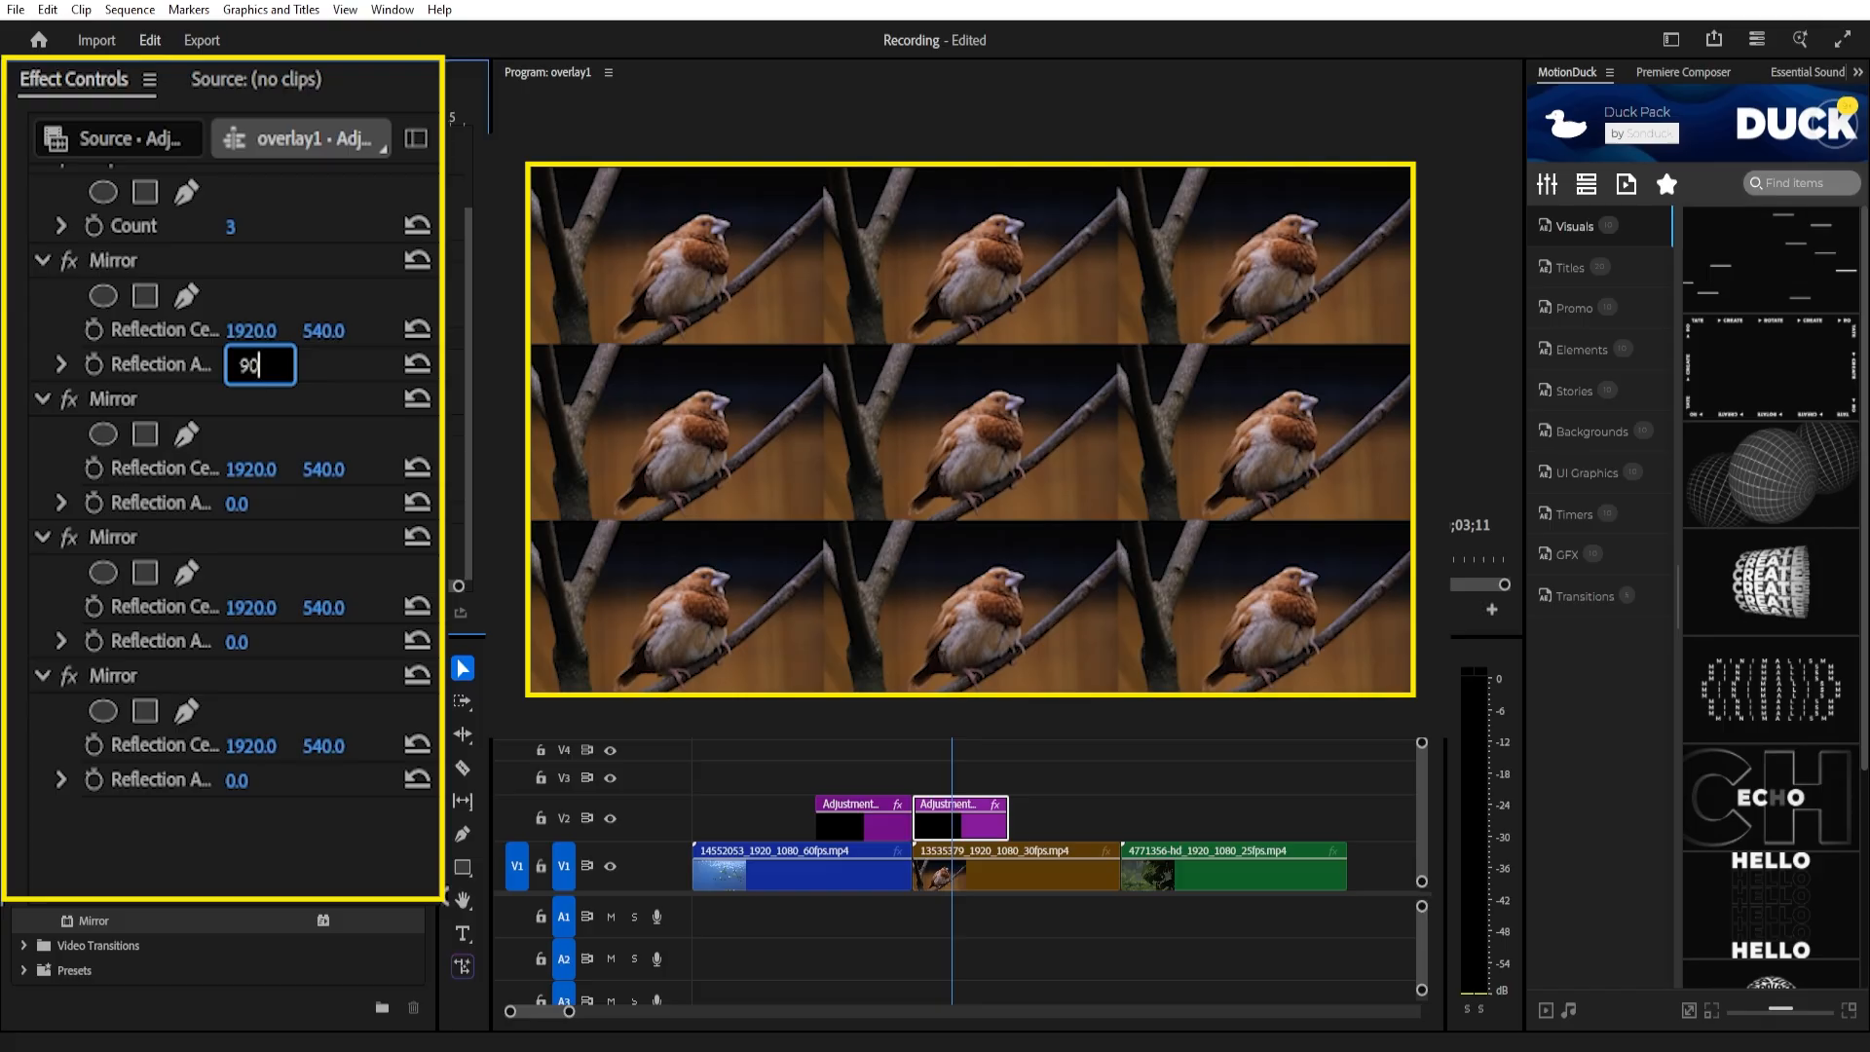
key(Return)
mouse_move(322, 331)
mouse_down()
mouse_move(468, 331)
mouse_move(324, 329)
mouse_up()
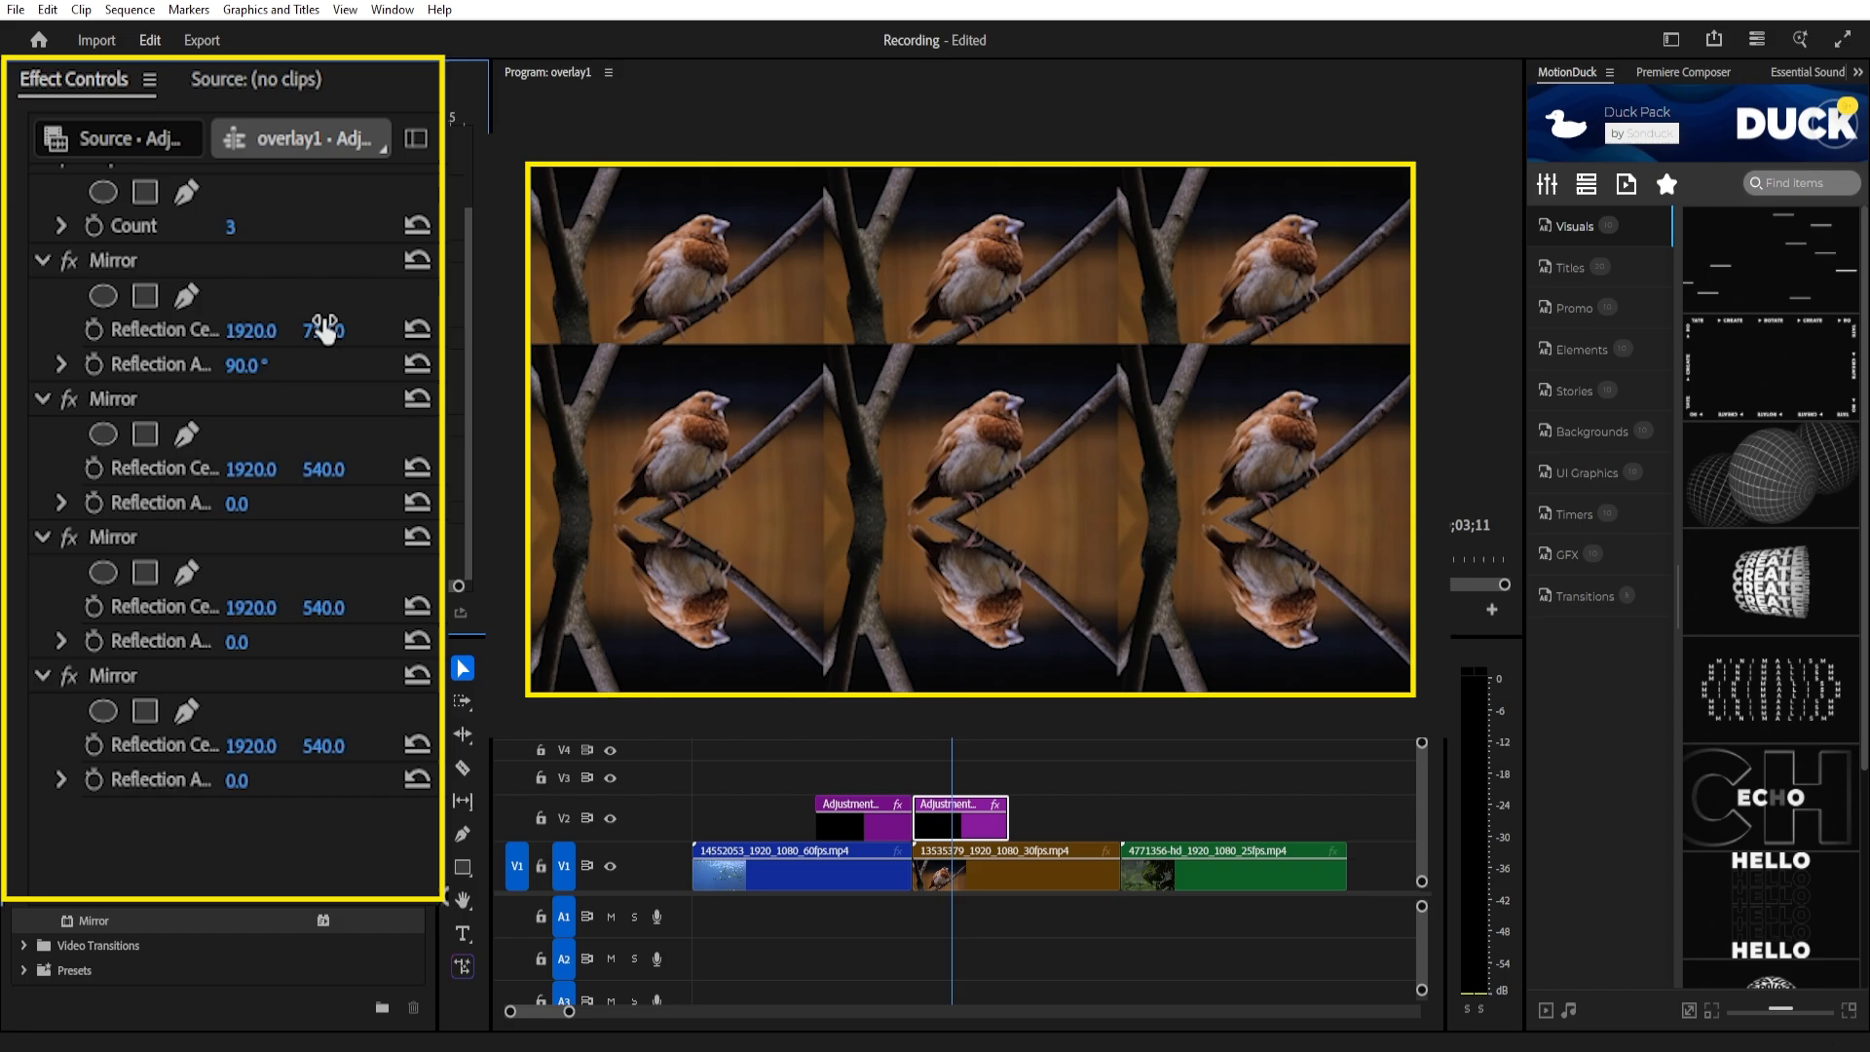
Set the second Mirror effect's Reflection Angle to -90° and its Reflection Center Y to 360
click(255, 500)
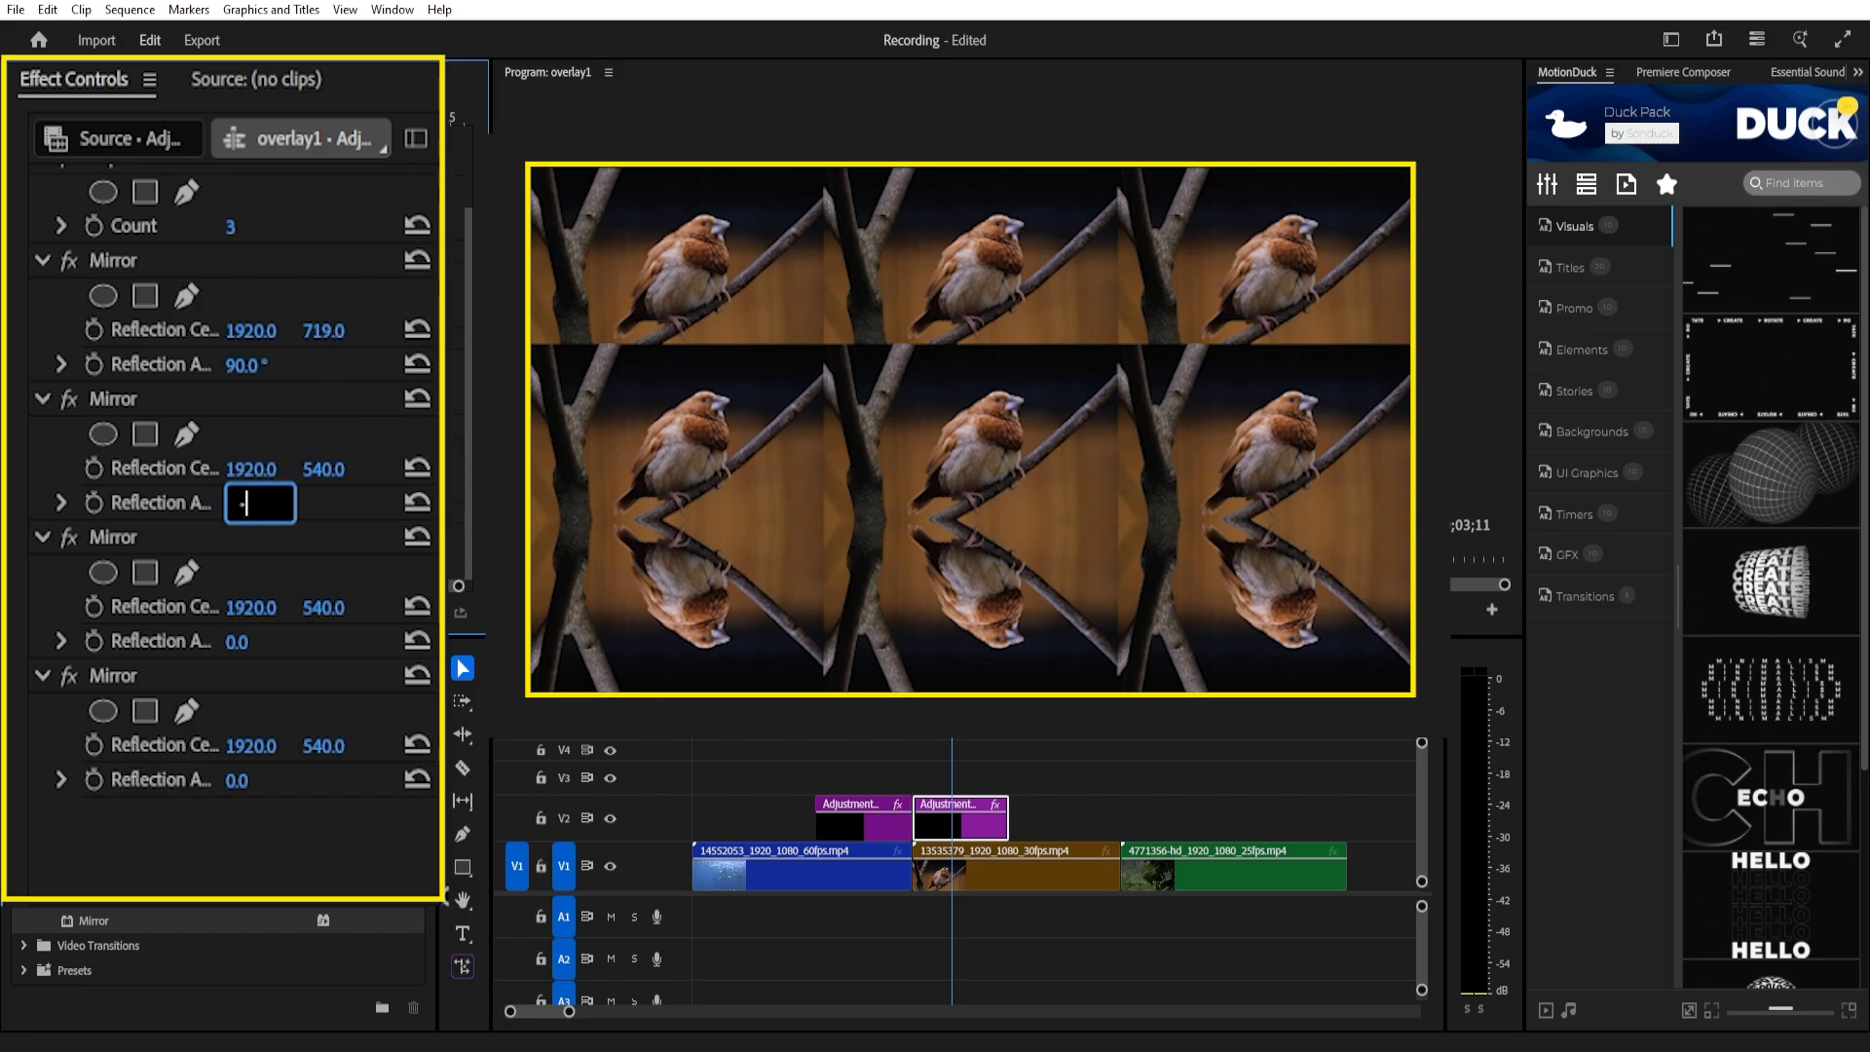
key(Return)
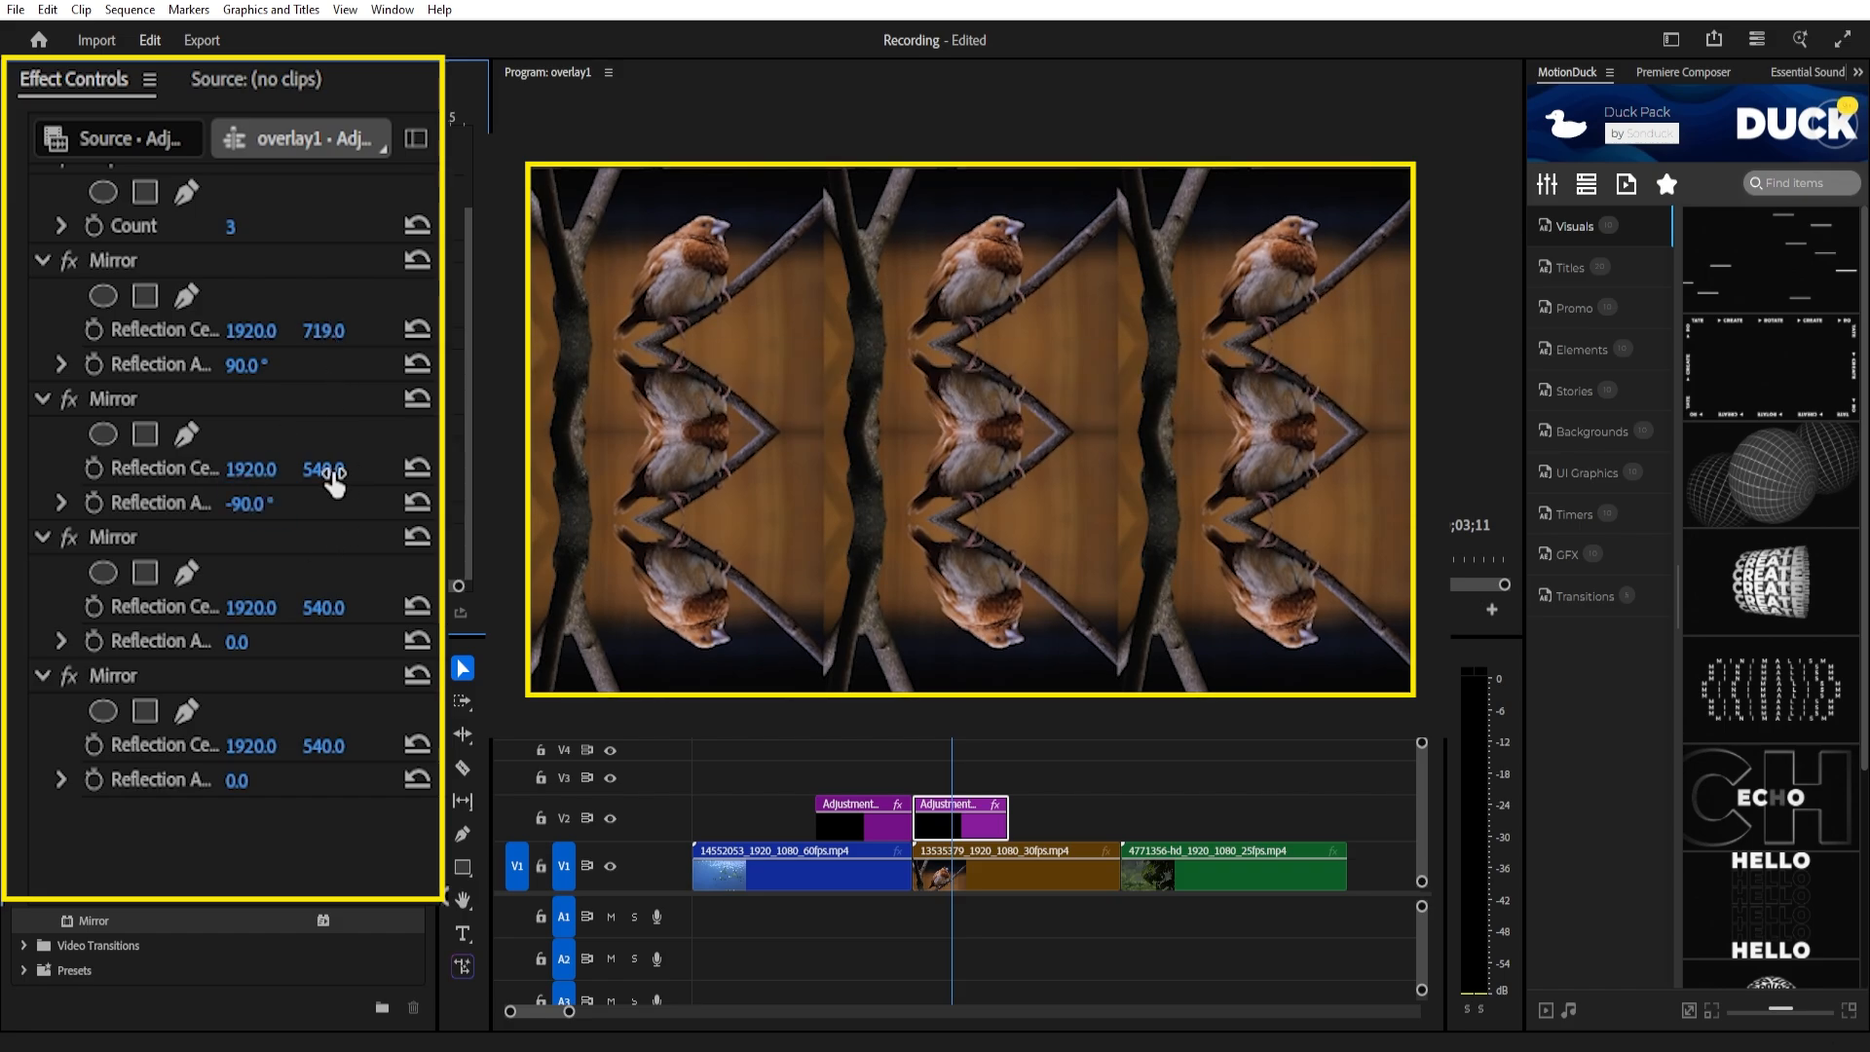
drag(334, 469, 160, 468)
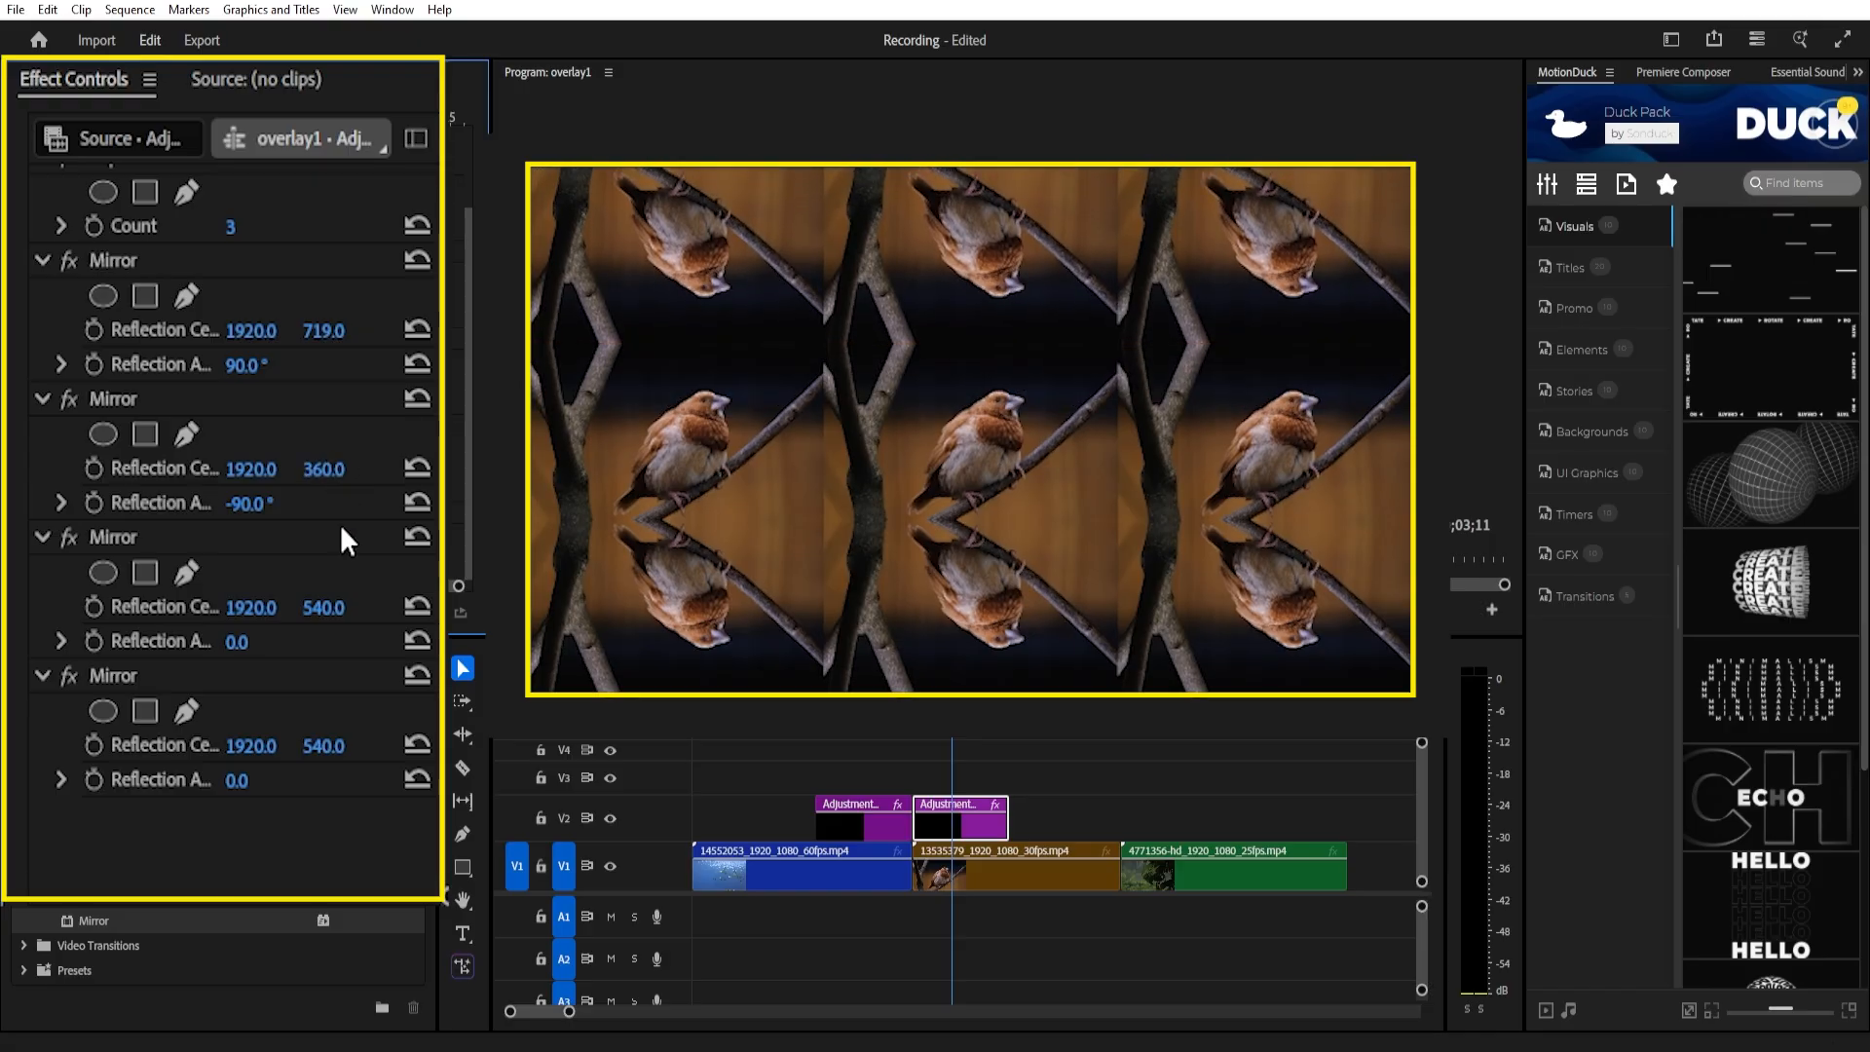
Set the third Mirror's Reflection Angle to 180° and Reflection Center X to 640, and the fourth Mirror's Reflection Center X to 1278
click(237, 642)
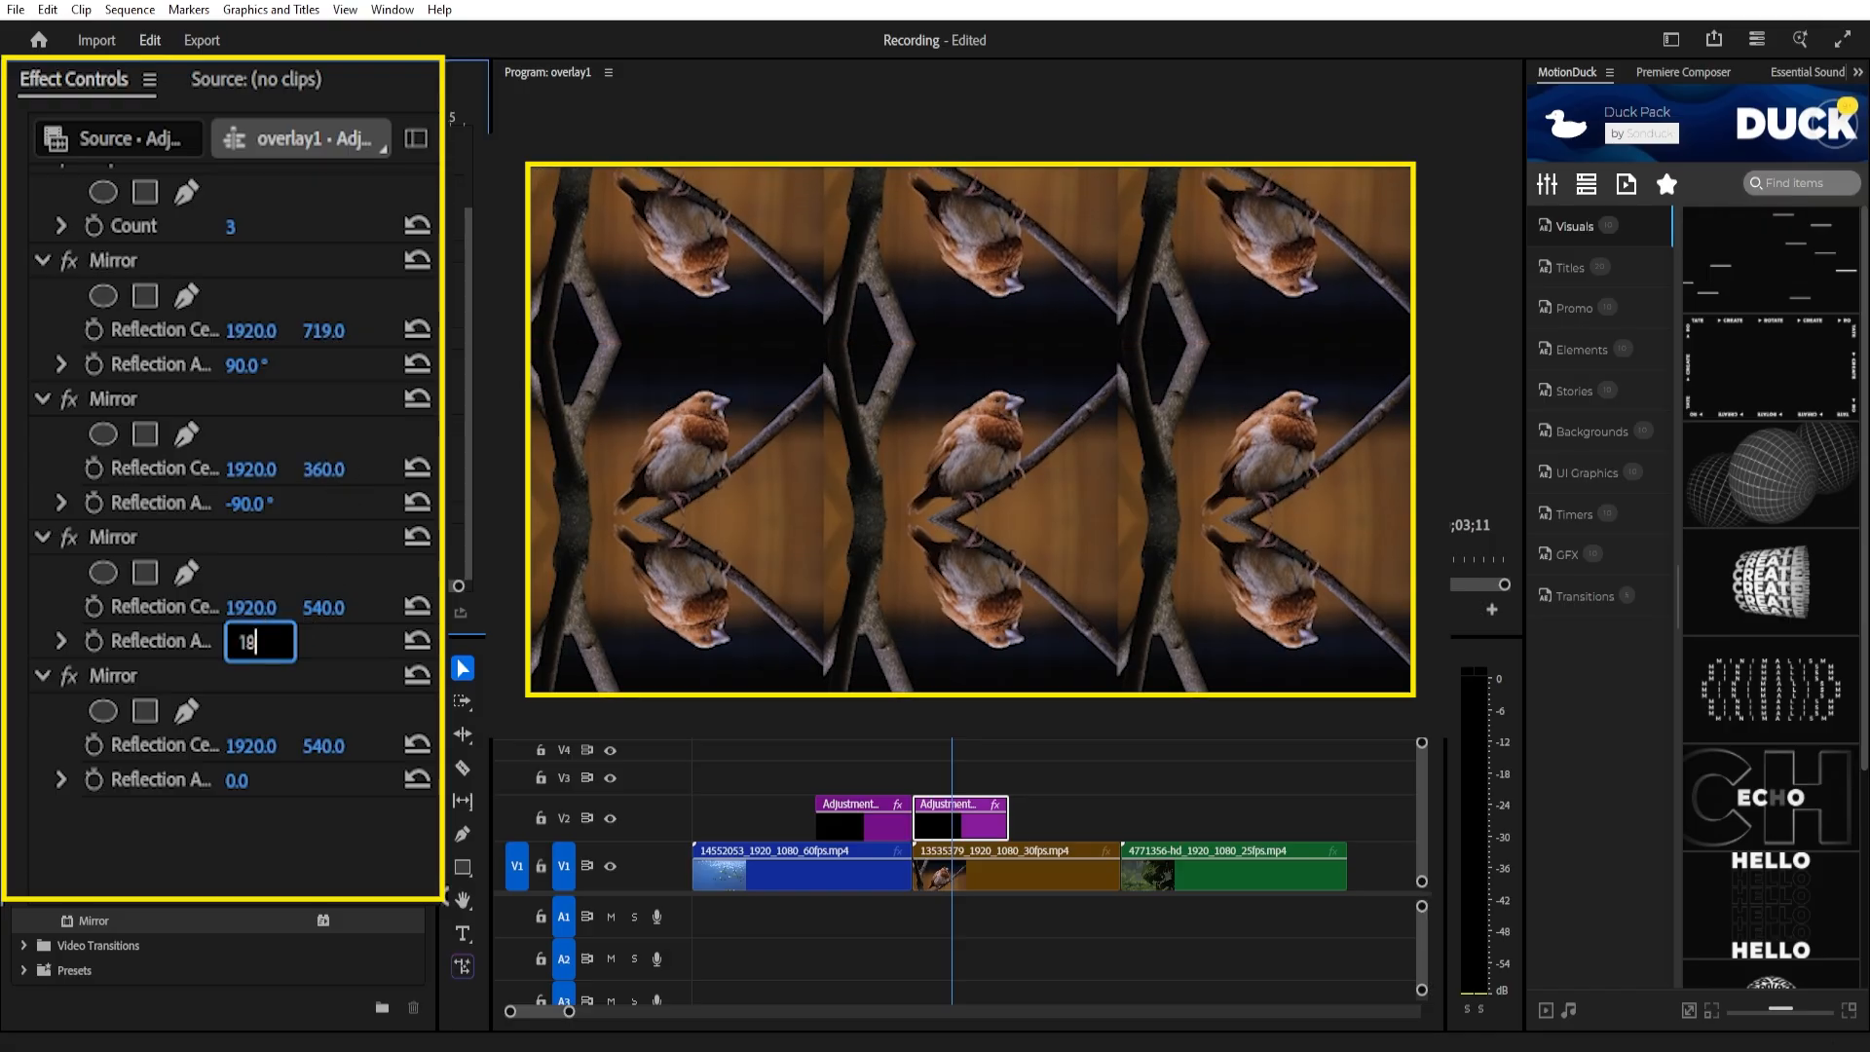
key(Return)
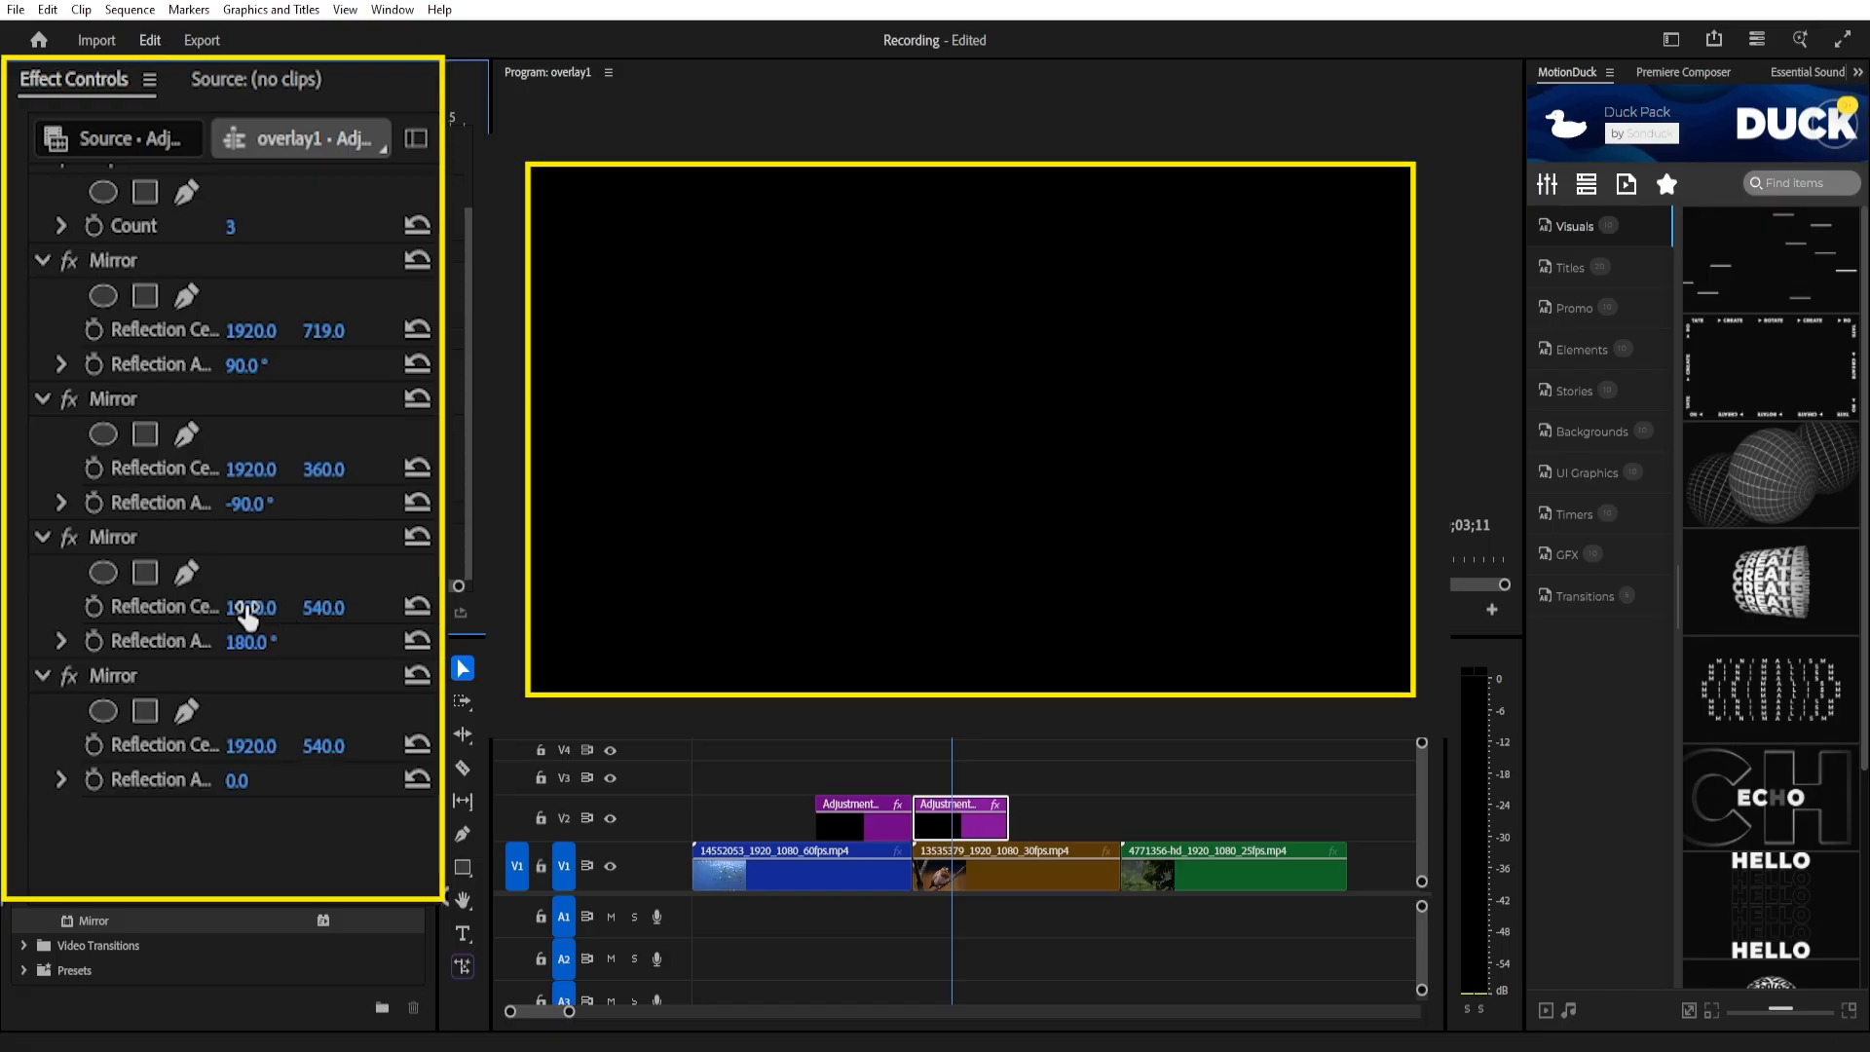
drag(245, 607, 294, 596)
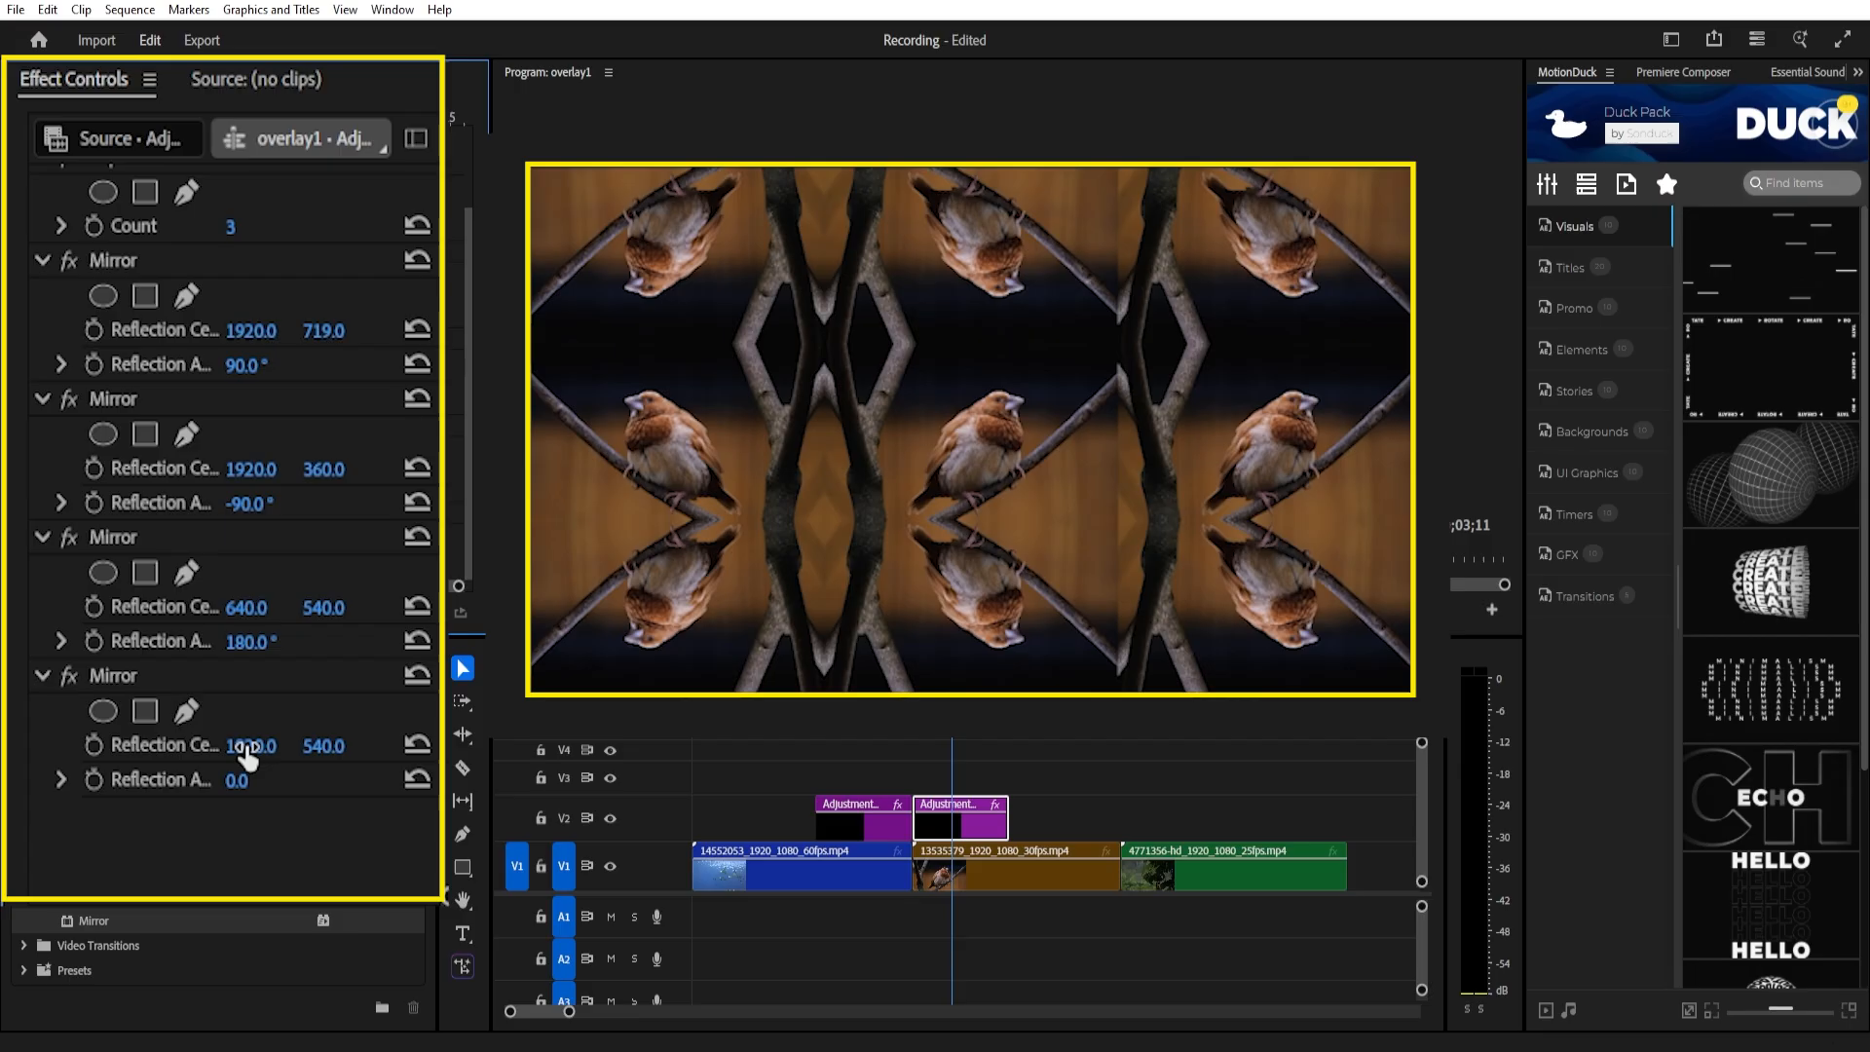
drag(249, 753, 64, 753)
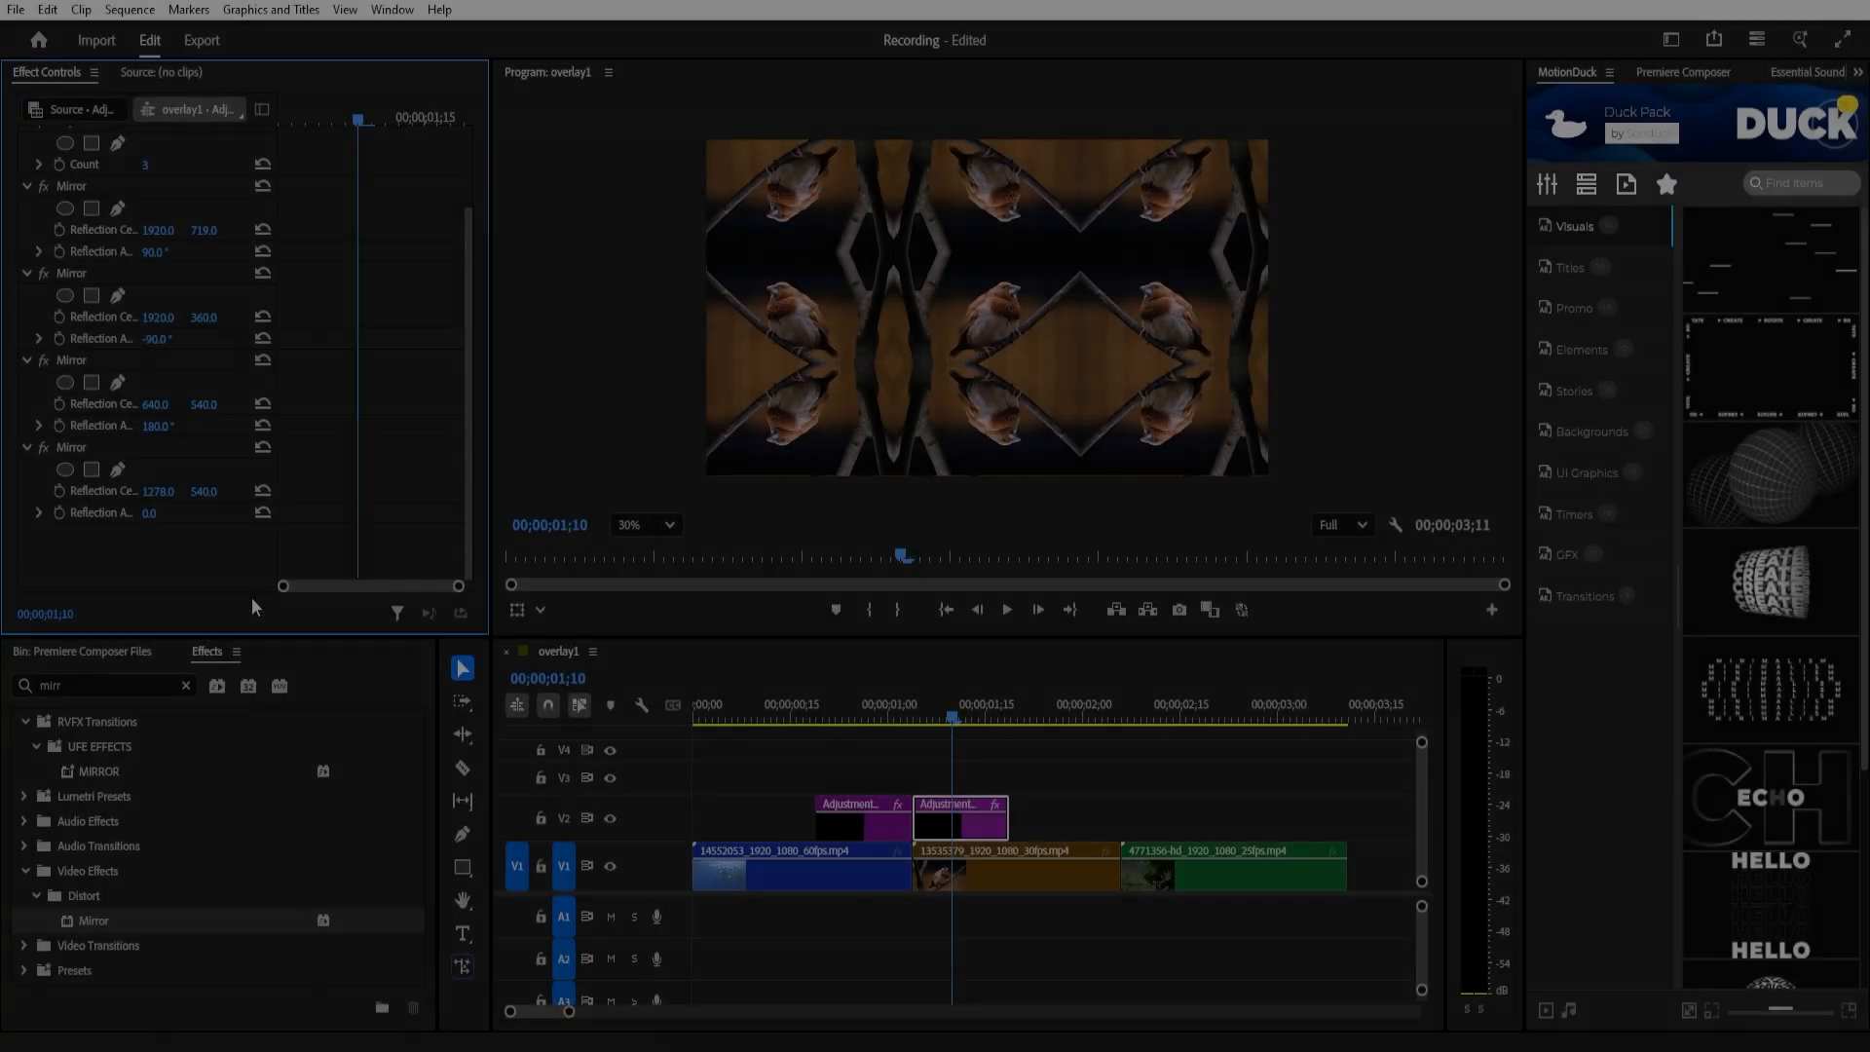
Apply the Transform effect to the second adjustment layer segment and collapse the settings of the four Mirror effects
click(185, 685)
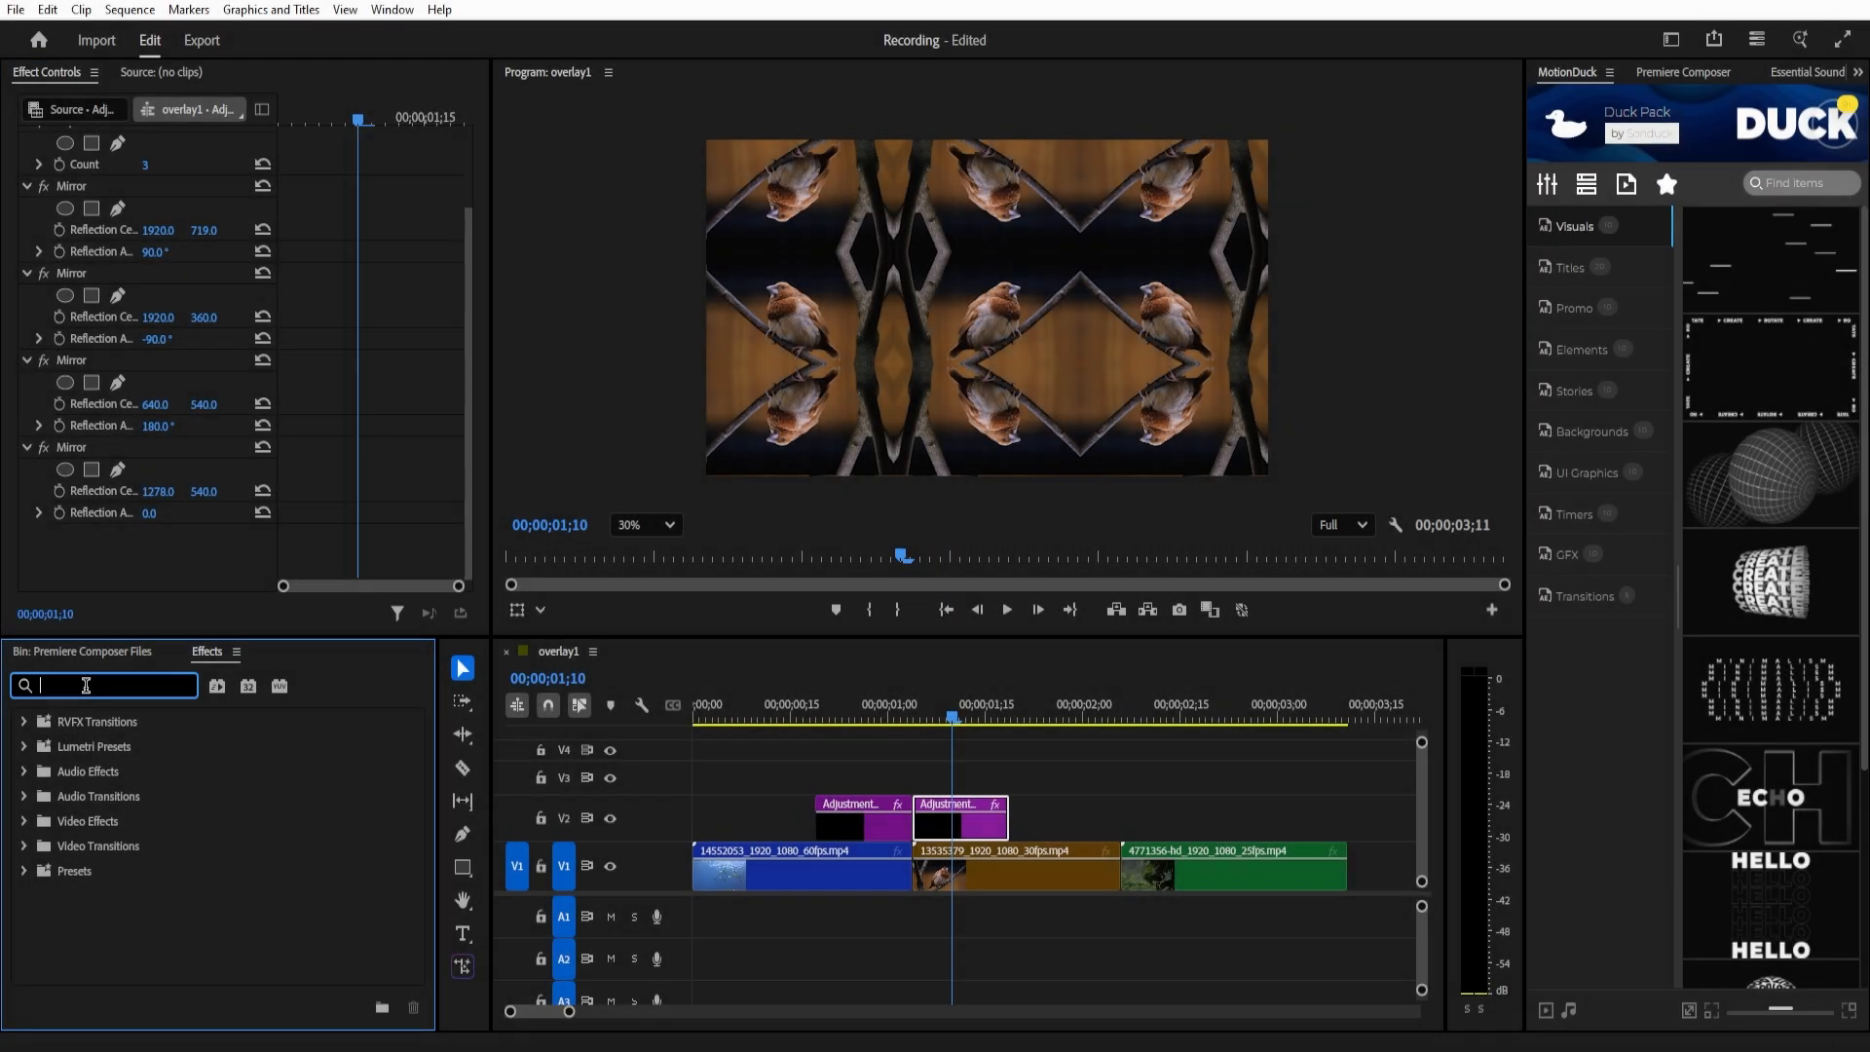
text(transfo)
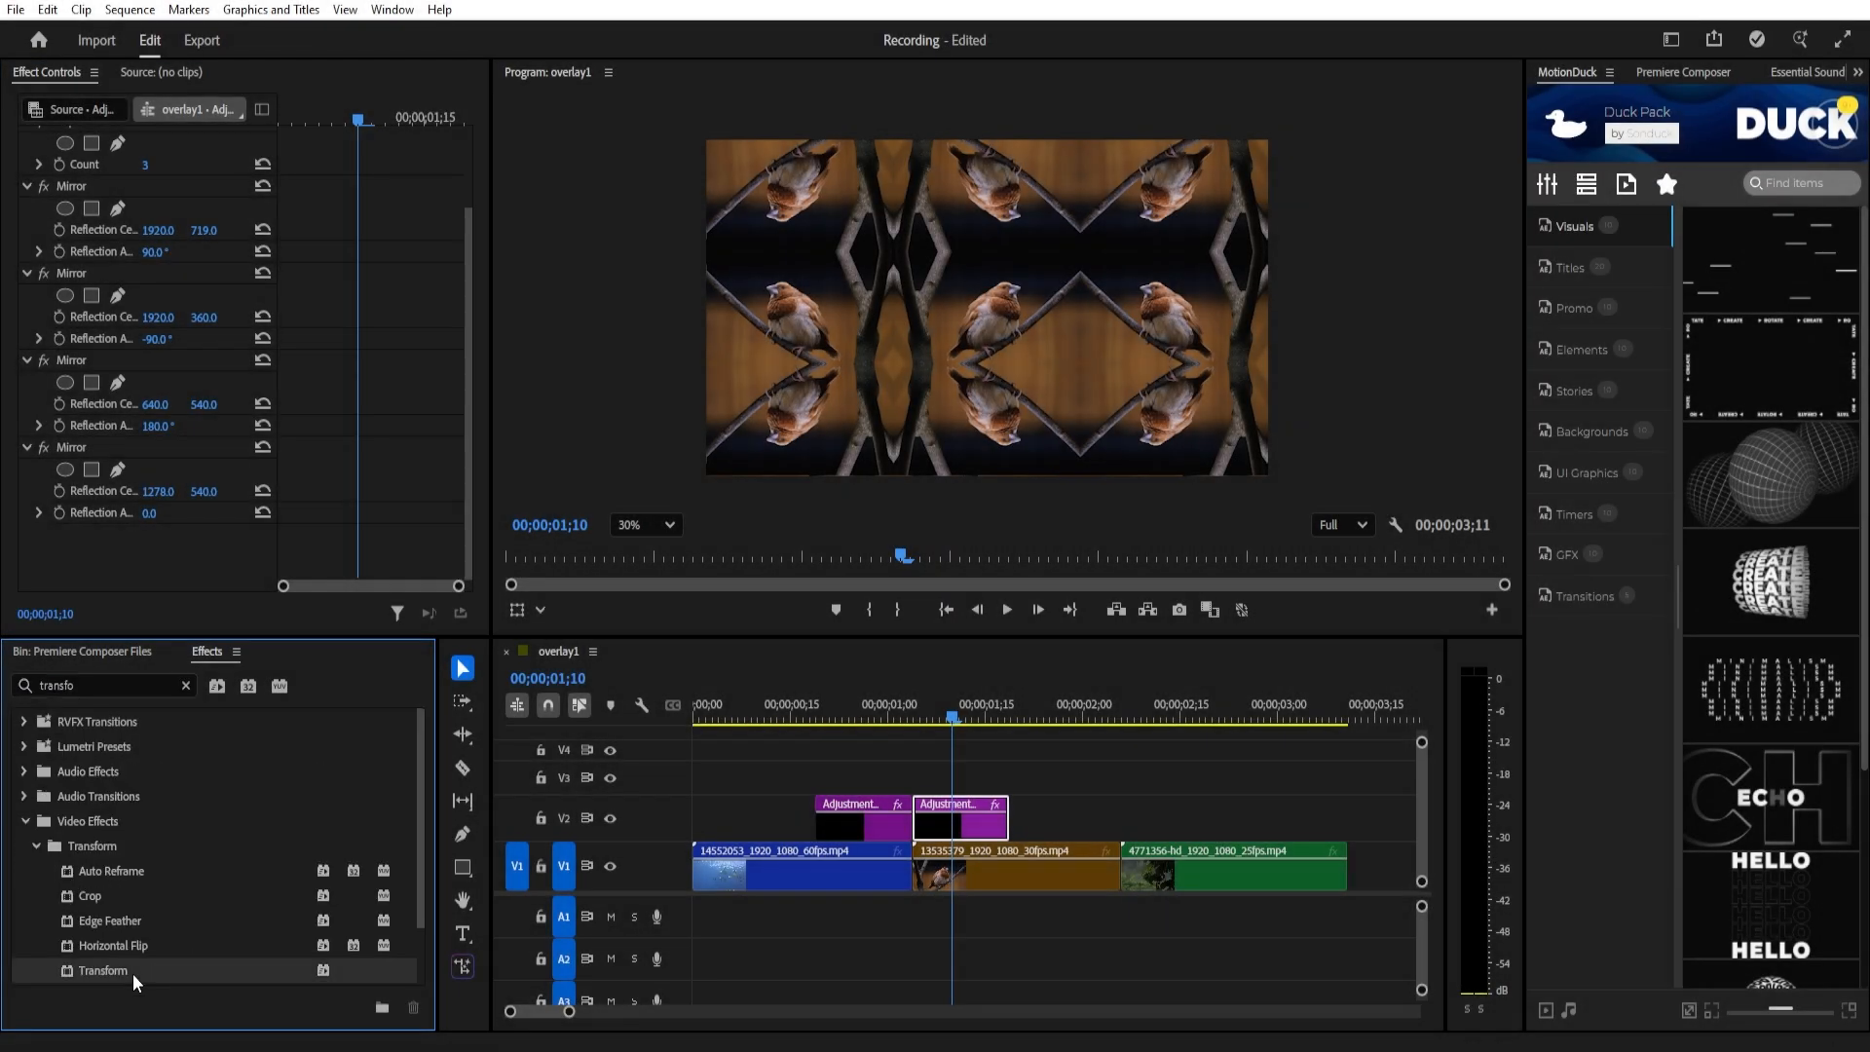
double_click(132, 973)
click(27, 447)
click(29, 399)
click(28, 300)
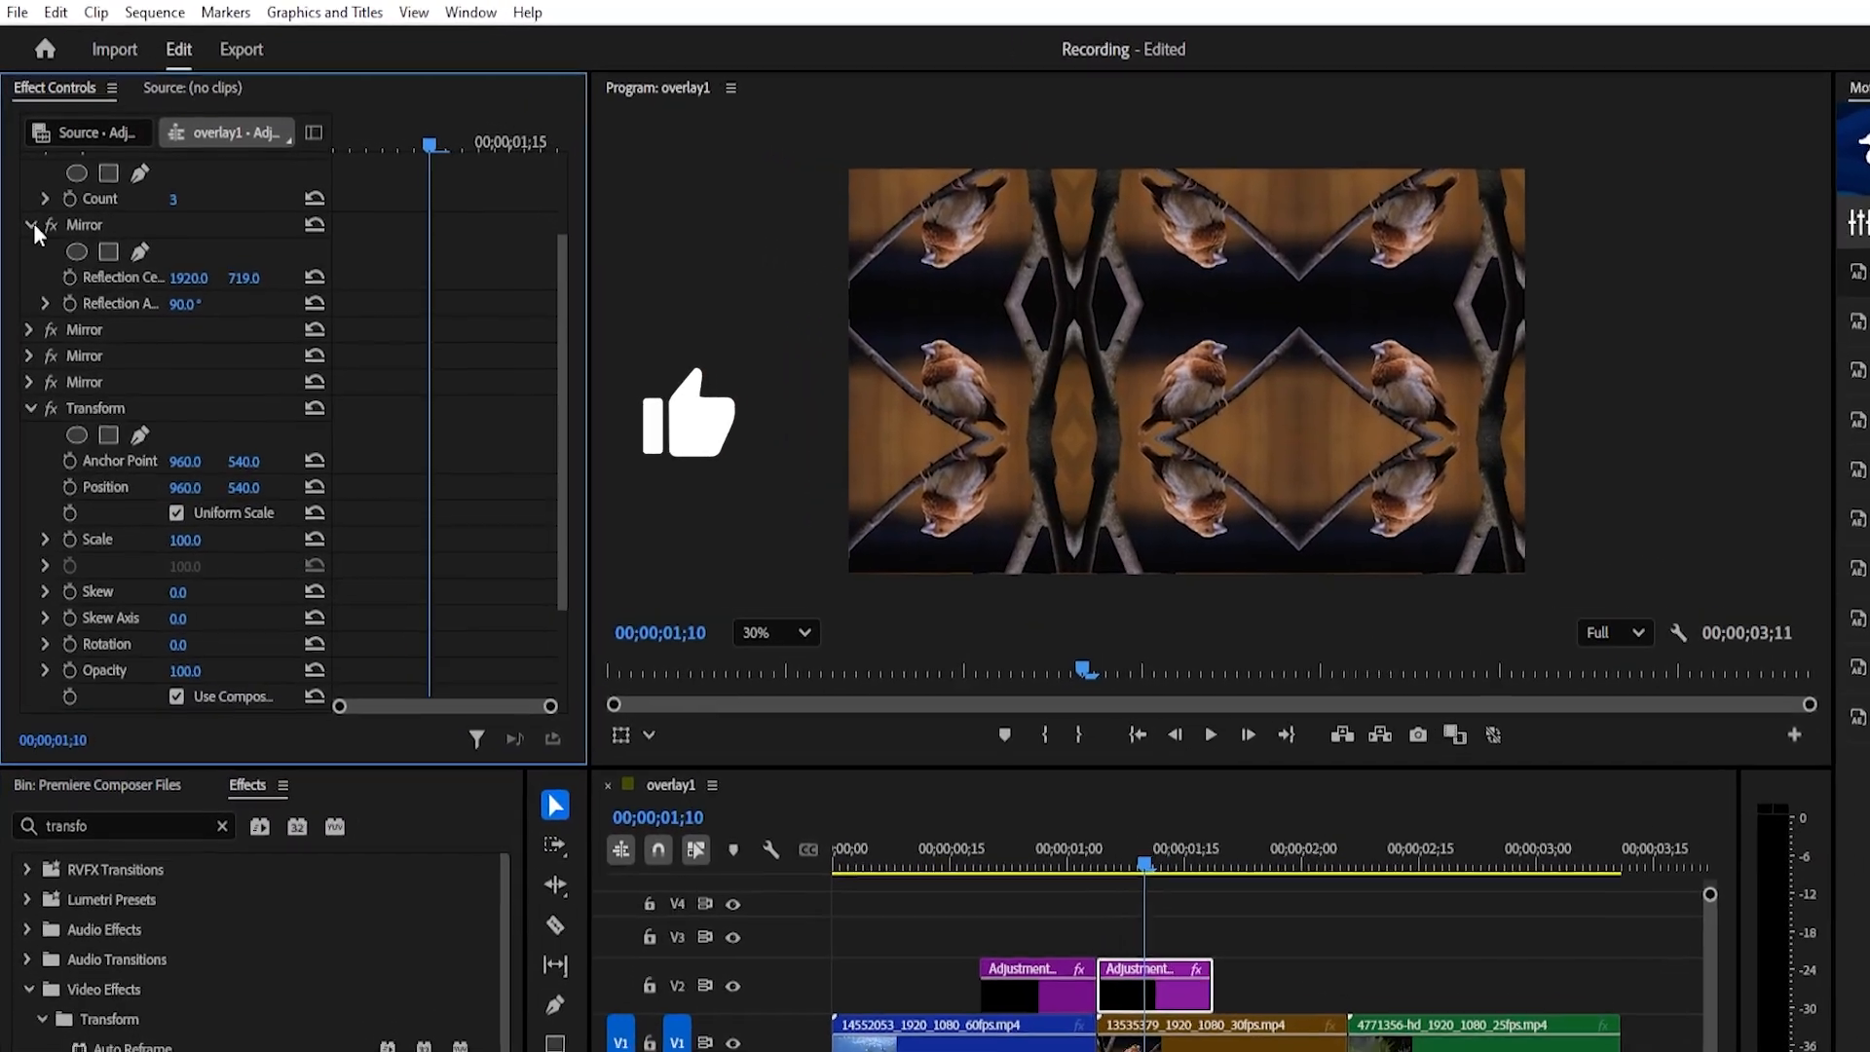
click(30, 207)
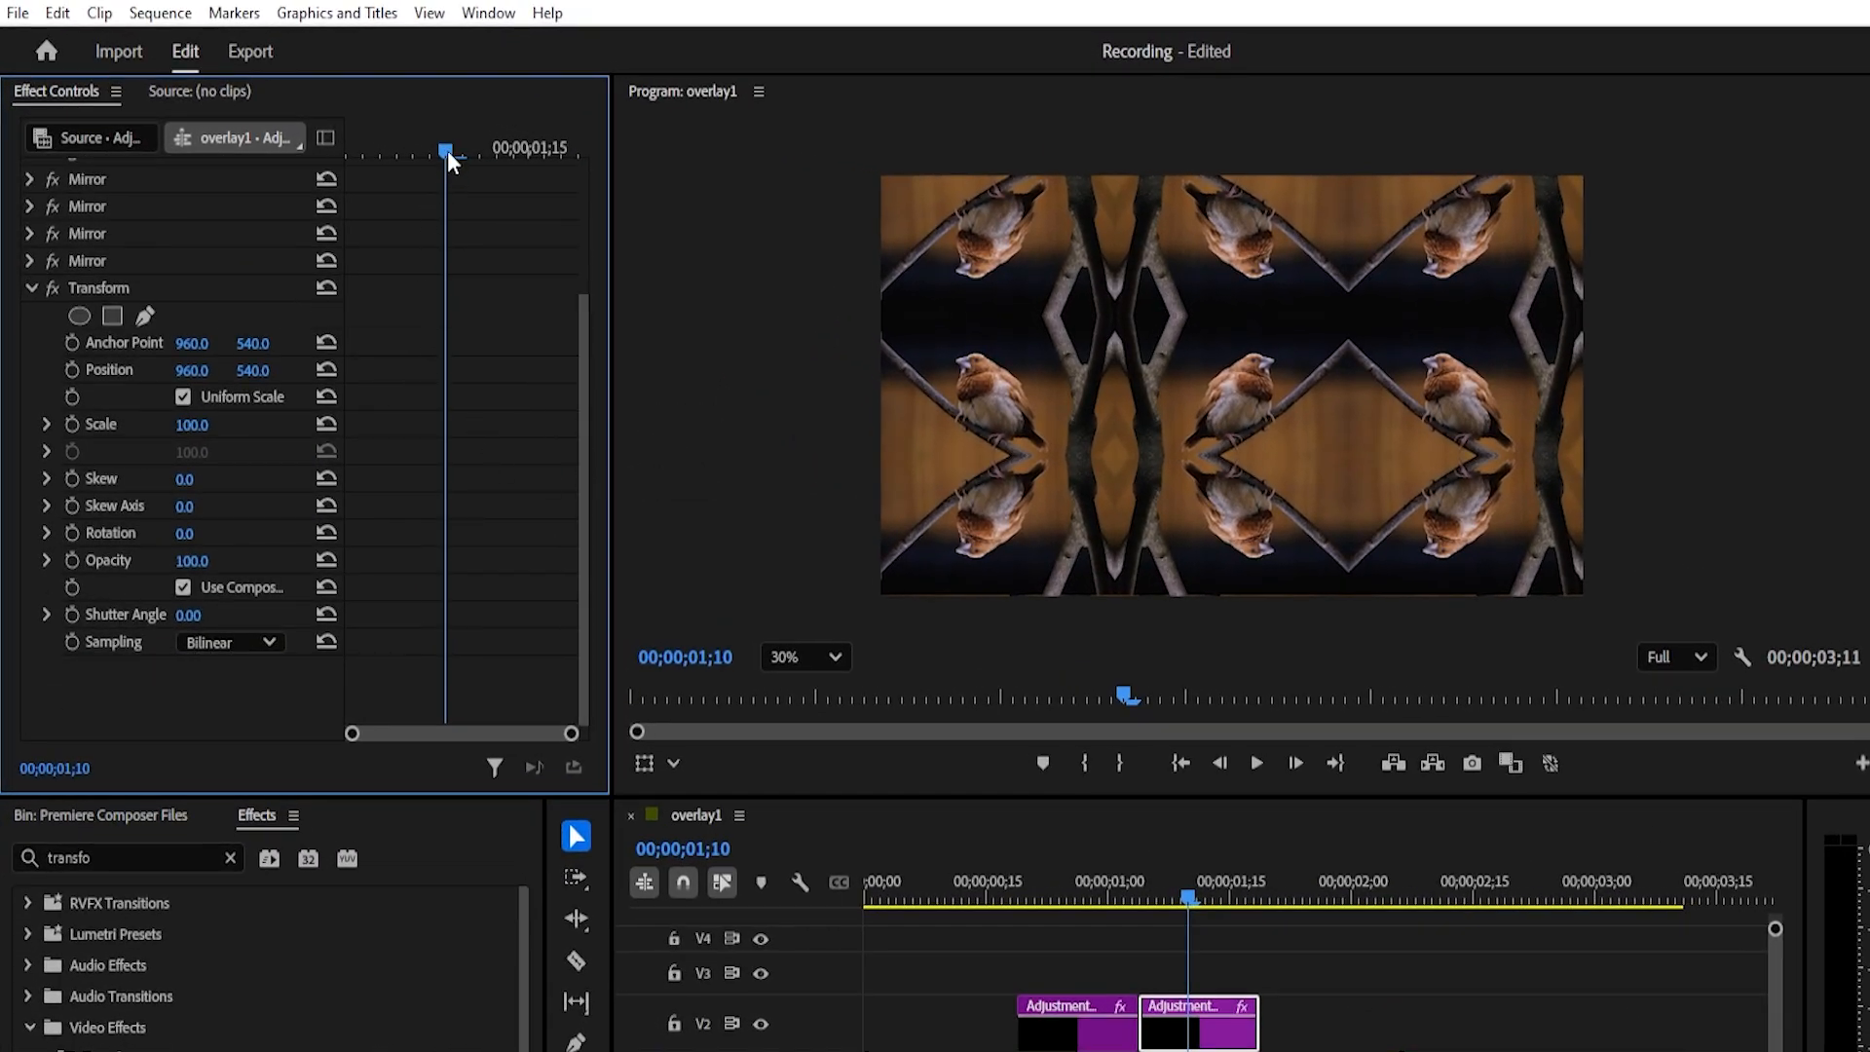
Add a Transform Scale keyframe of 150 at the start of the second adjustment layer segment
drag(448, 150, 281, 175)
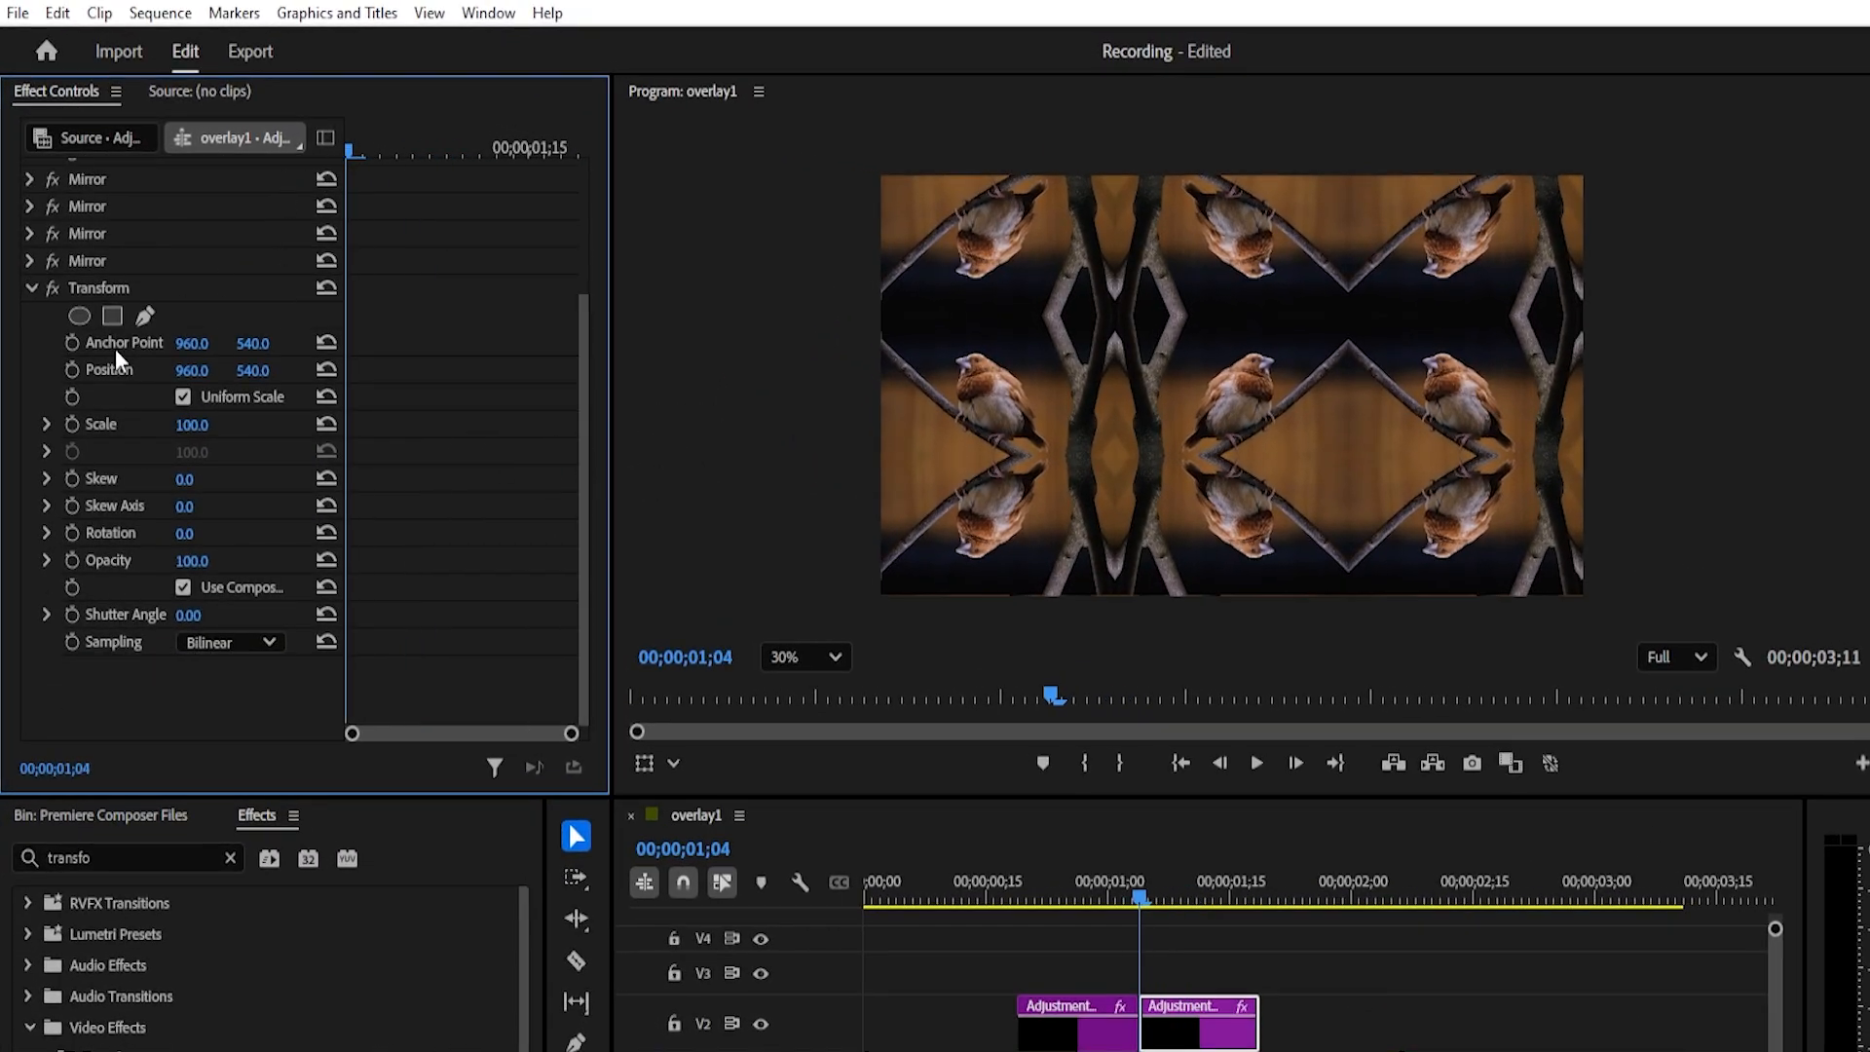
click(73, 424)
click(210, 424)
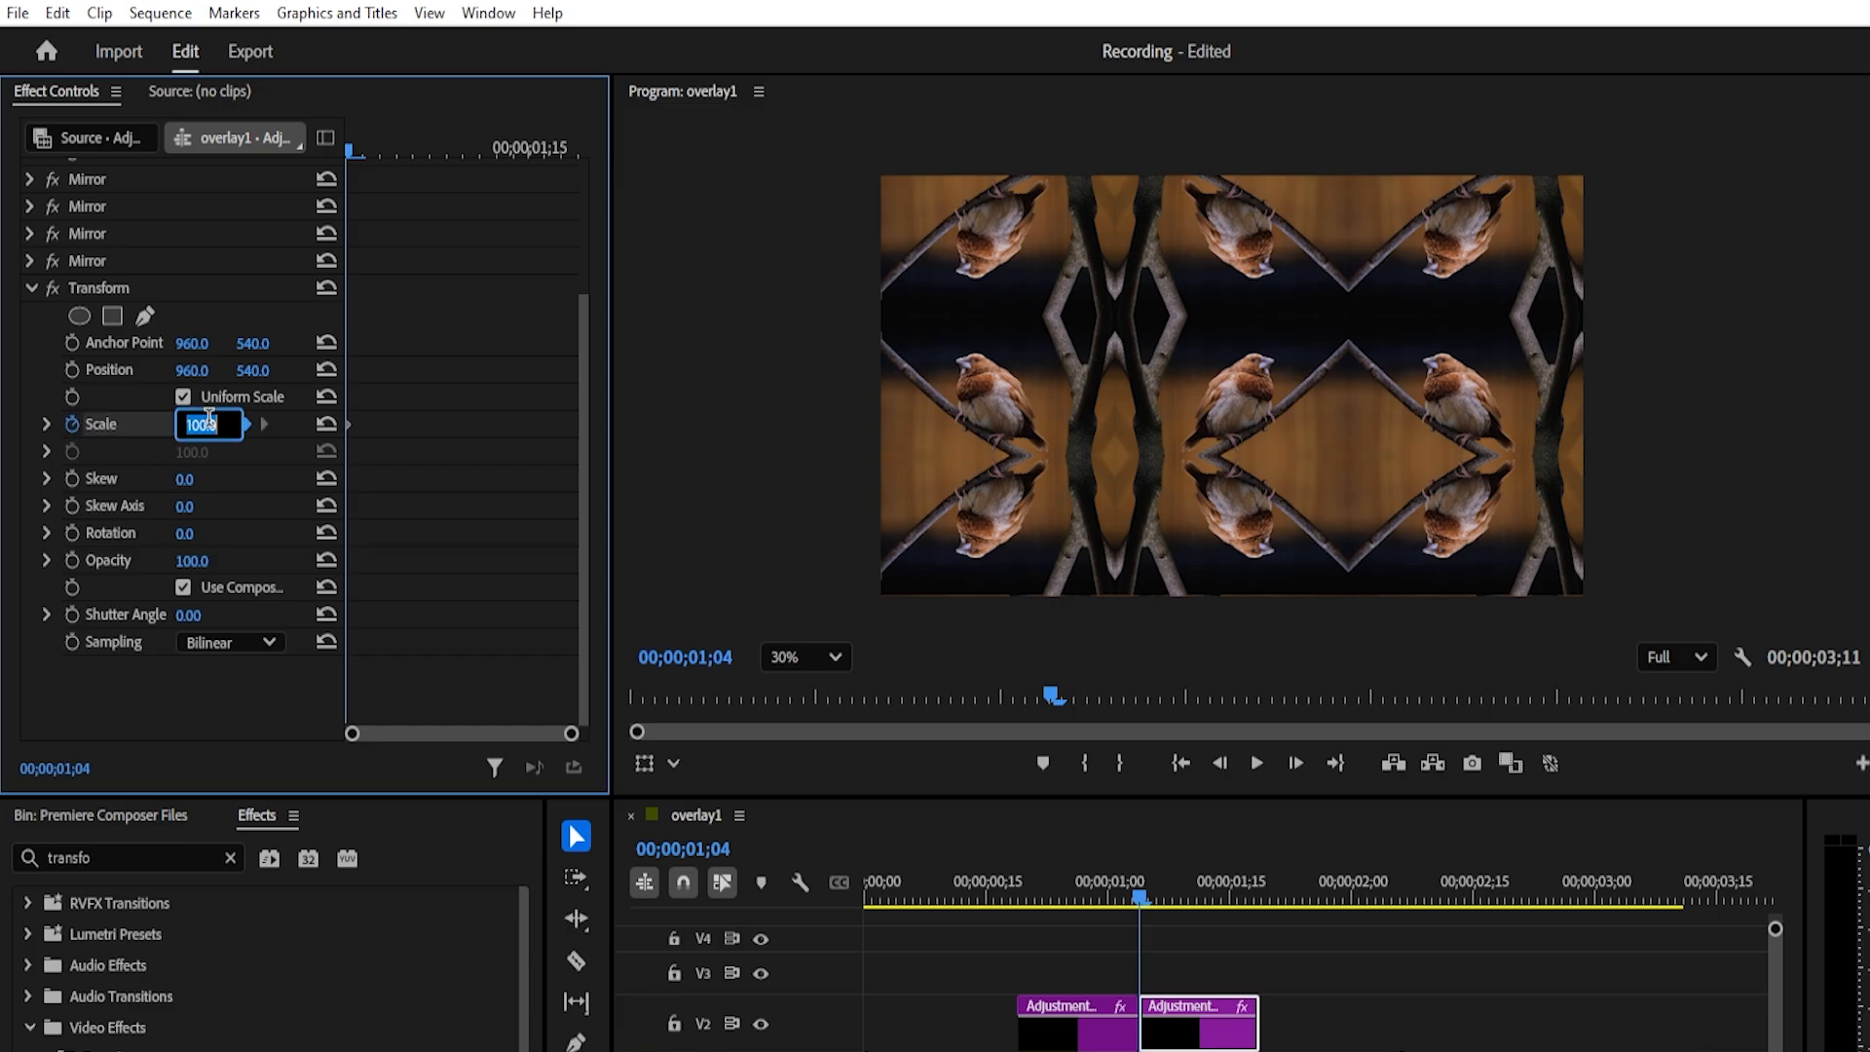
key(Return)
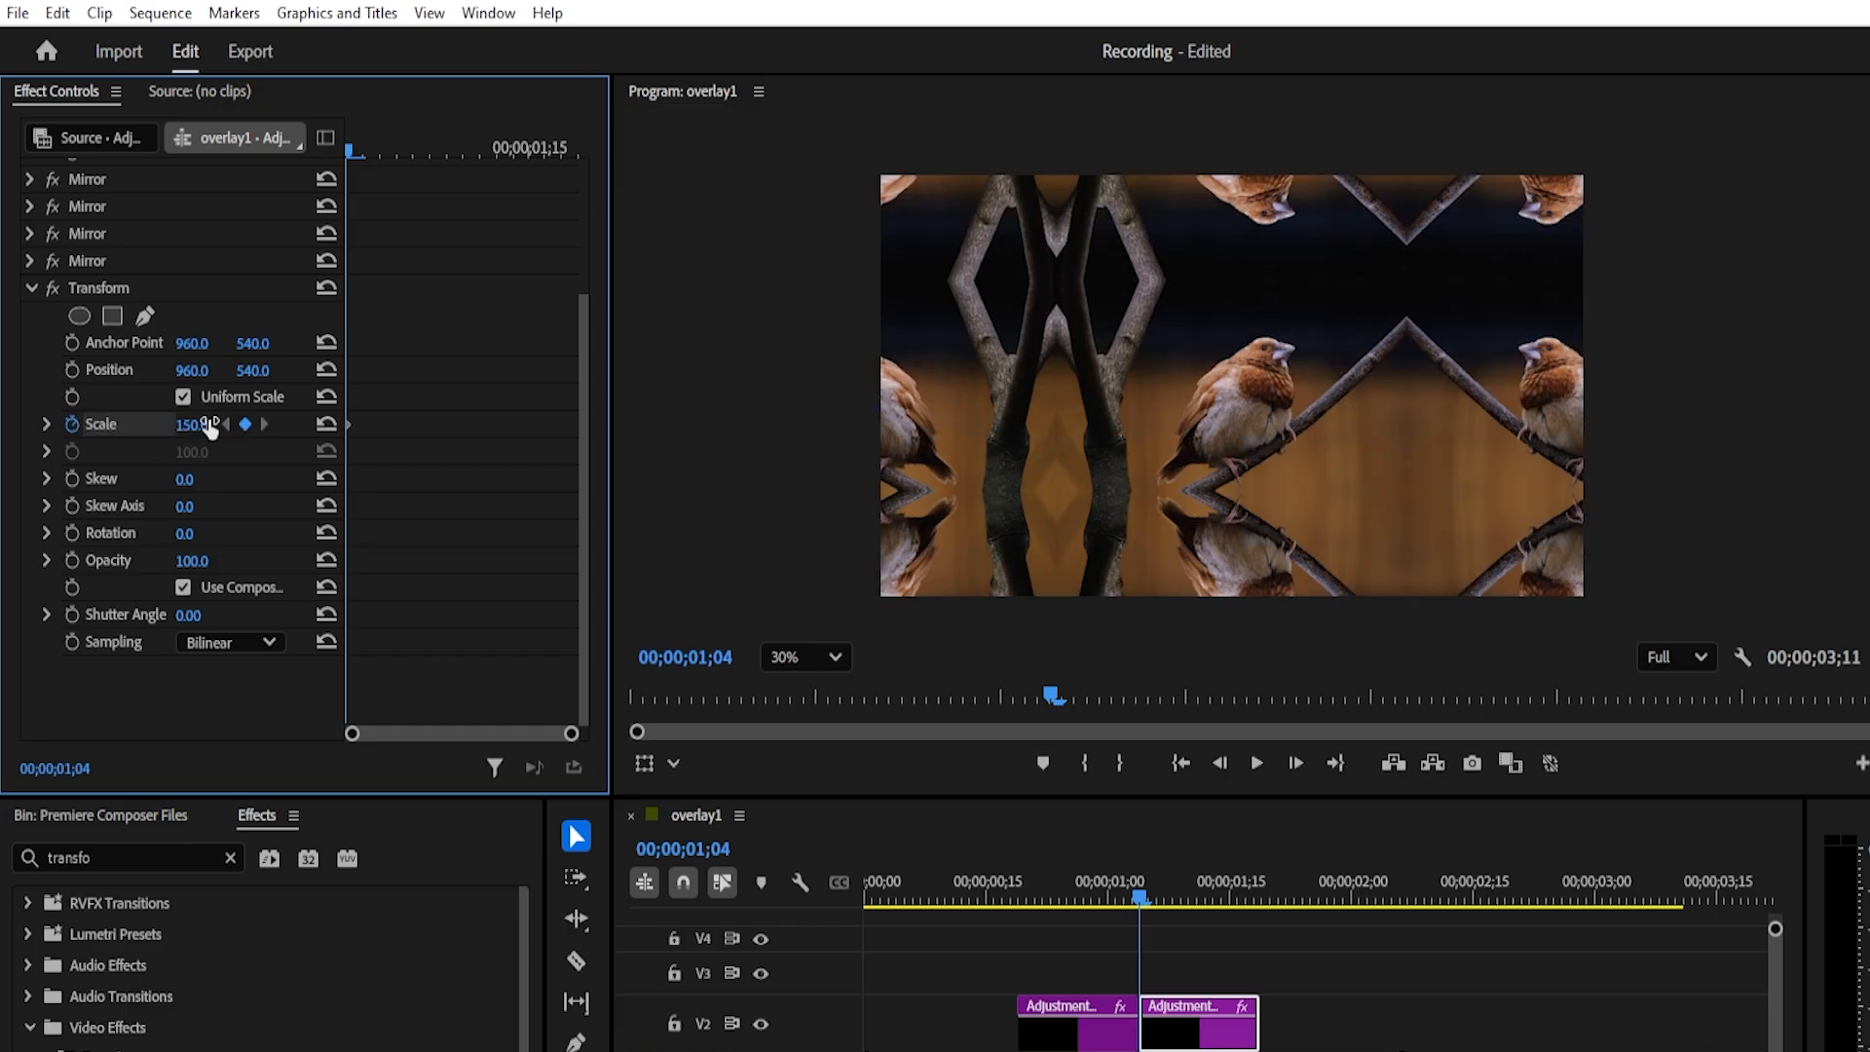
Add a Transform Scale keyframe of 300 at 00;00;01;17, near the end of the segment
click(560, 142)
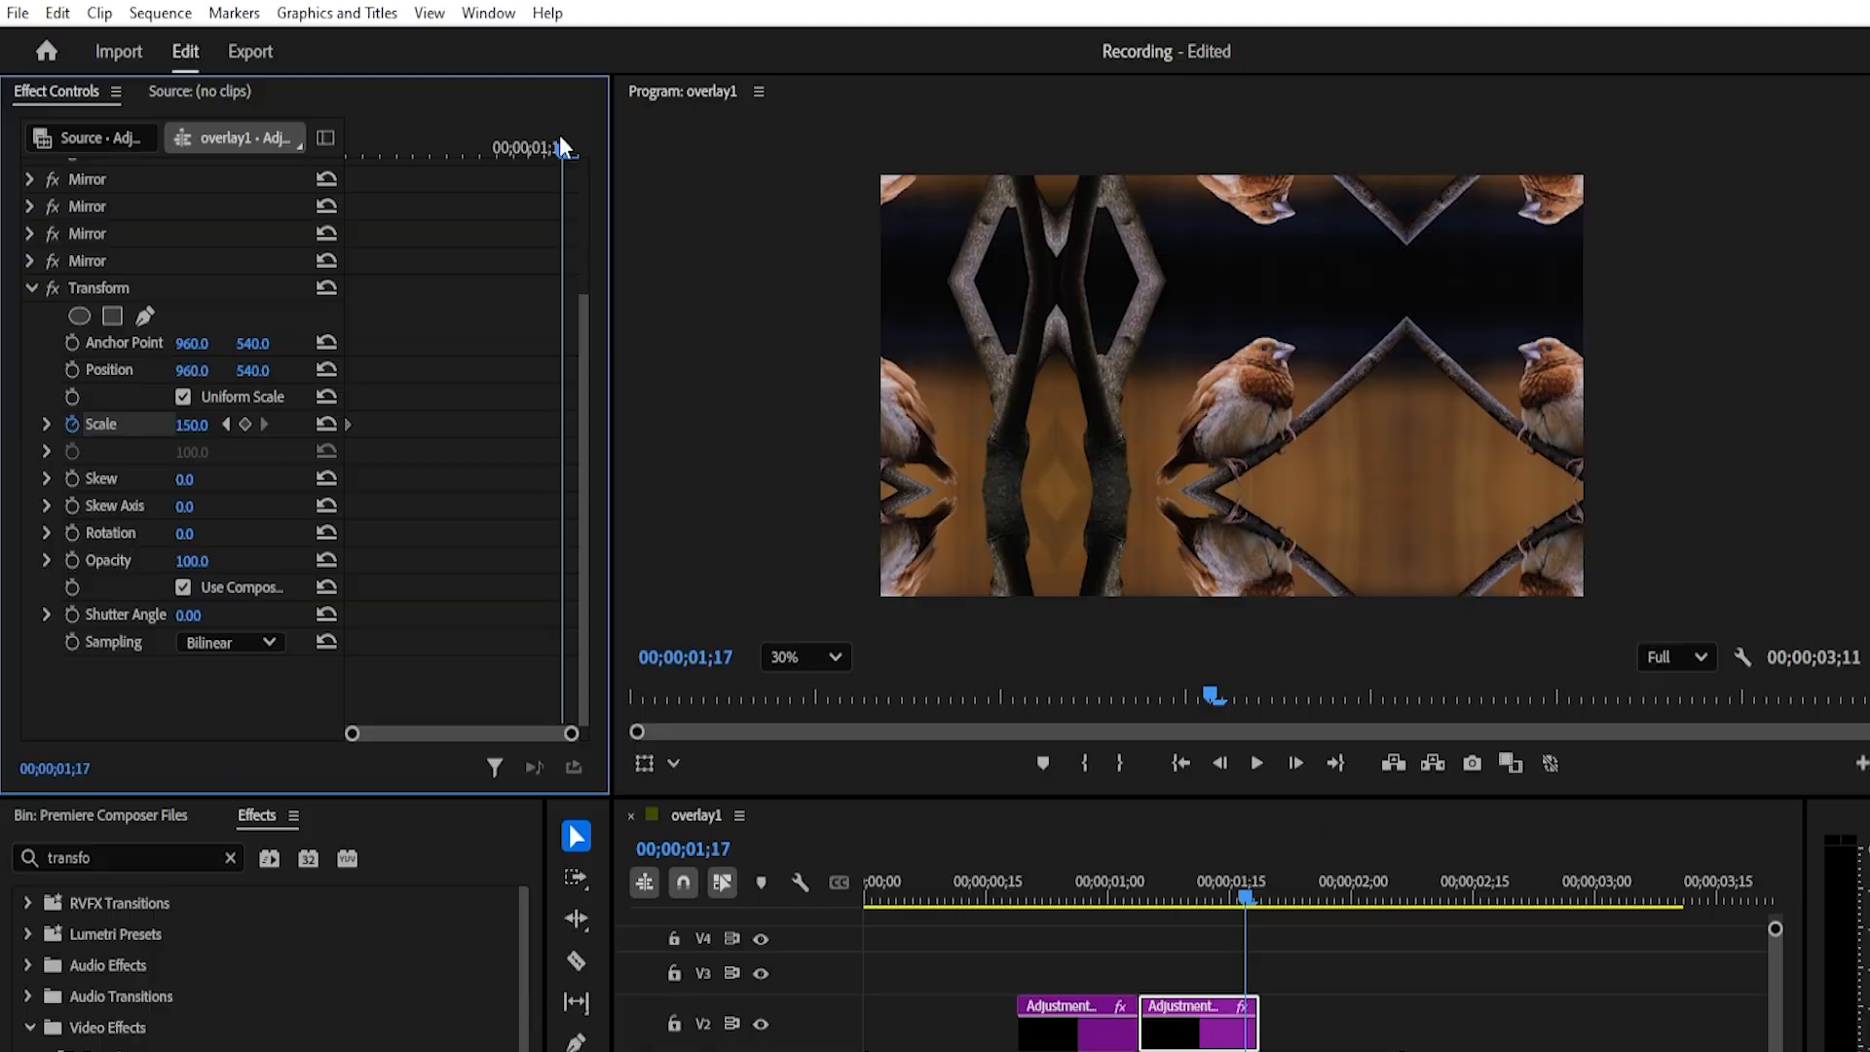
click(208, 425)
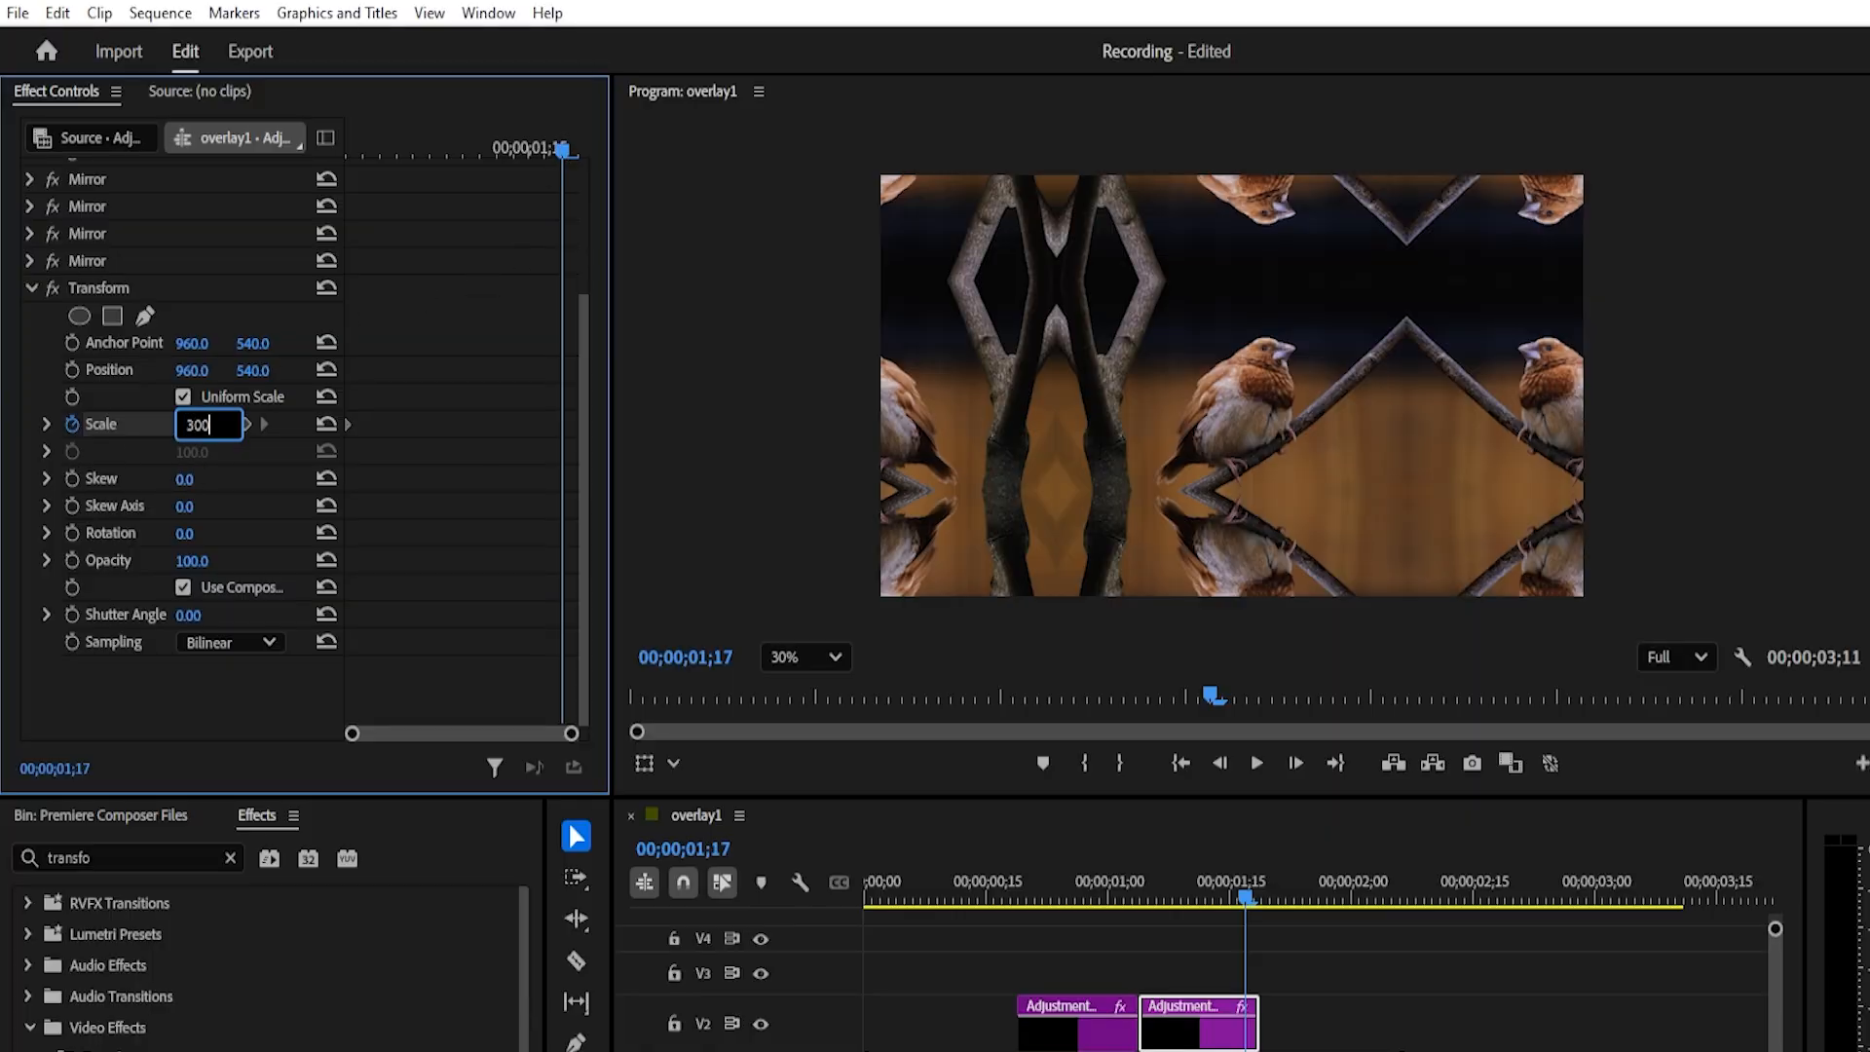
text(300)
key(Return)
Apply Ease In and Ease Out to both Scale keyframes of the second segment
drag(550, 444, 401, 456)
right_click(558, 426)
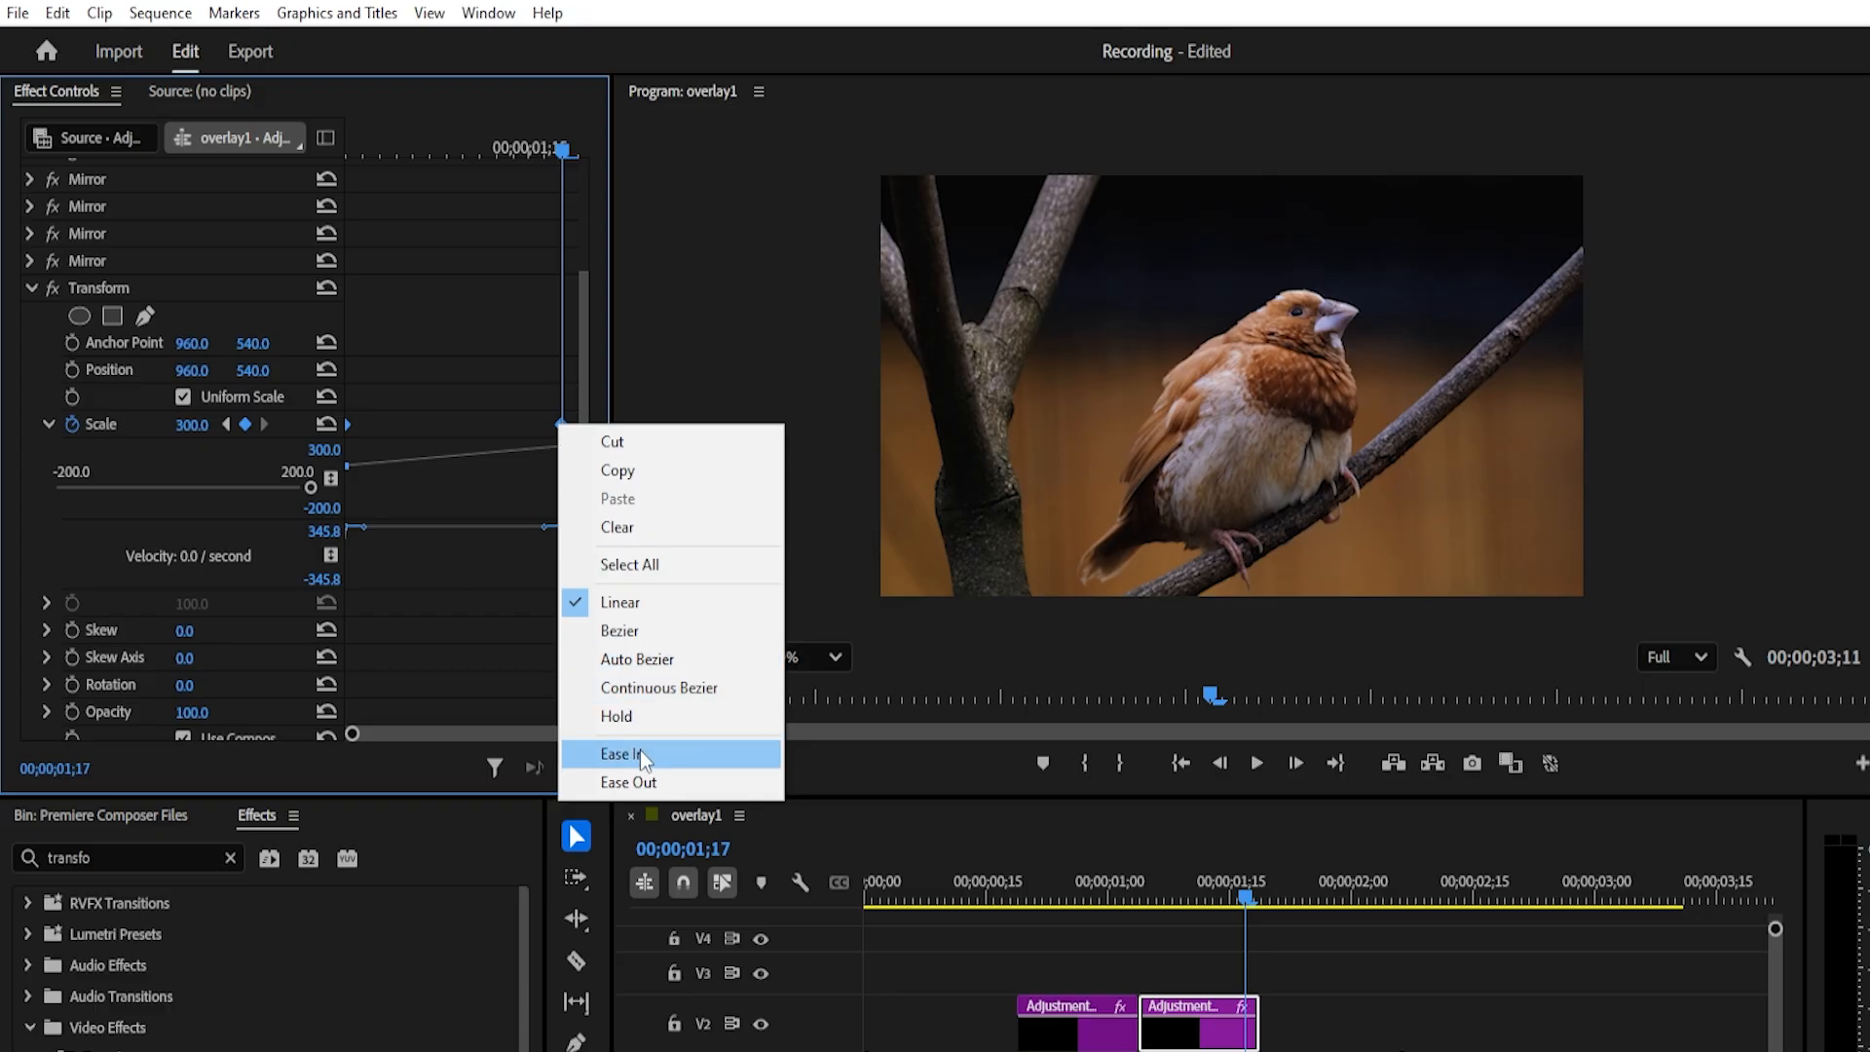
click(640, 752)
right_click(561, 428)
click(628, 780)
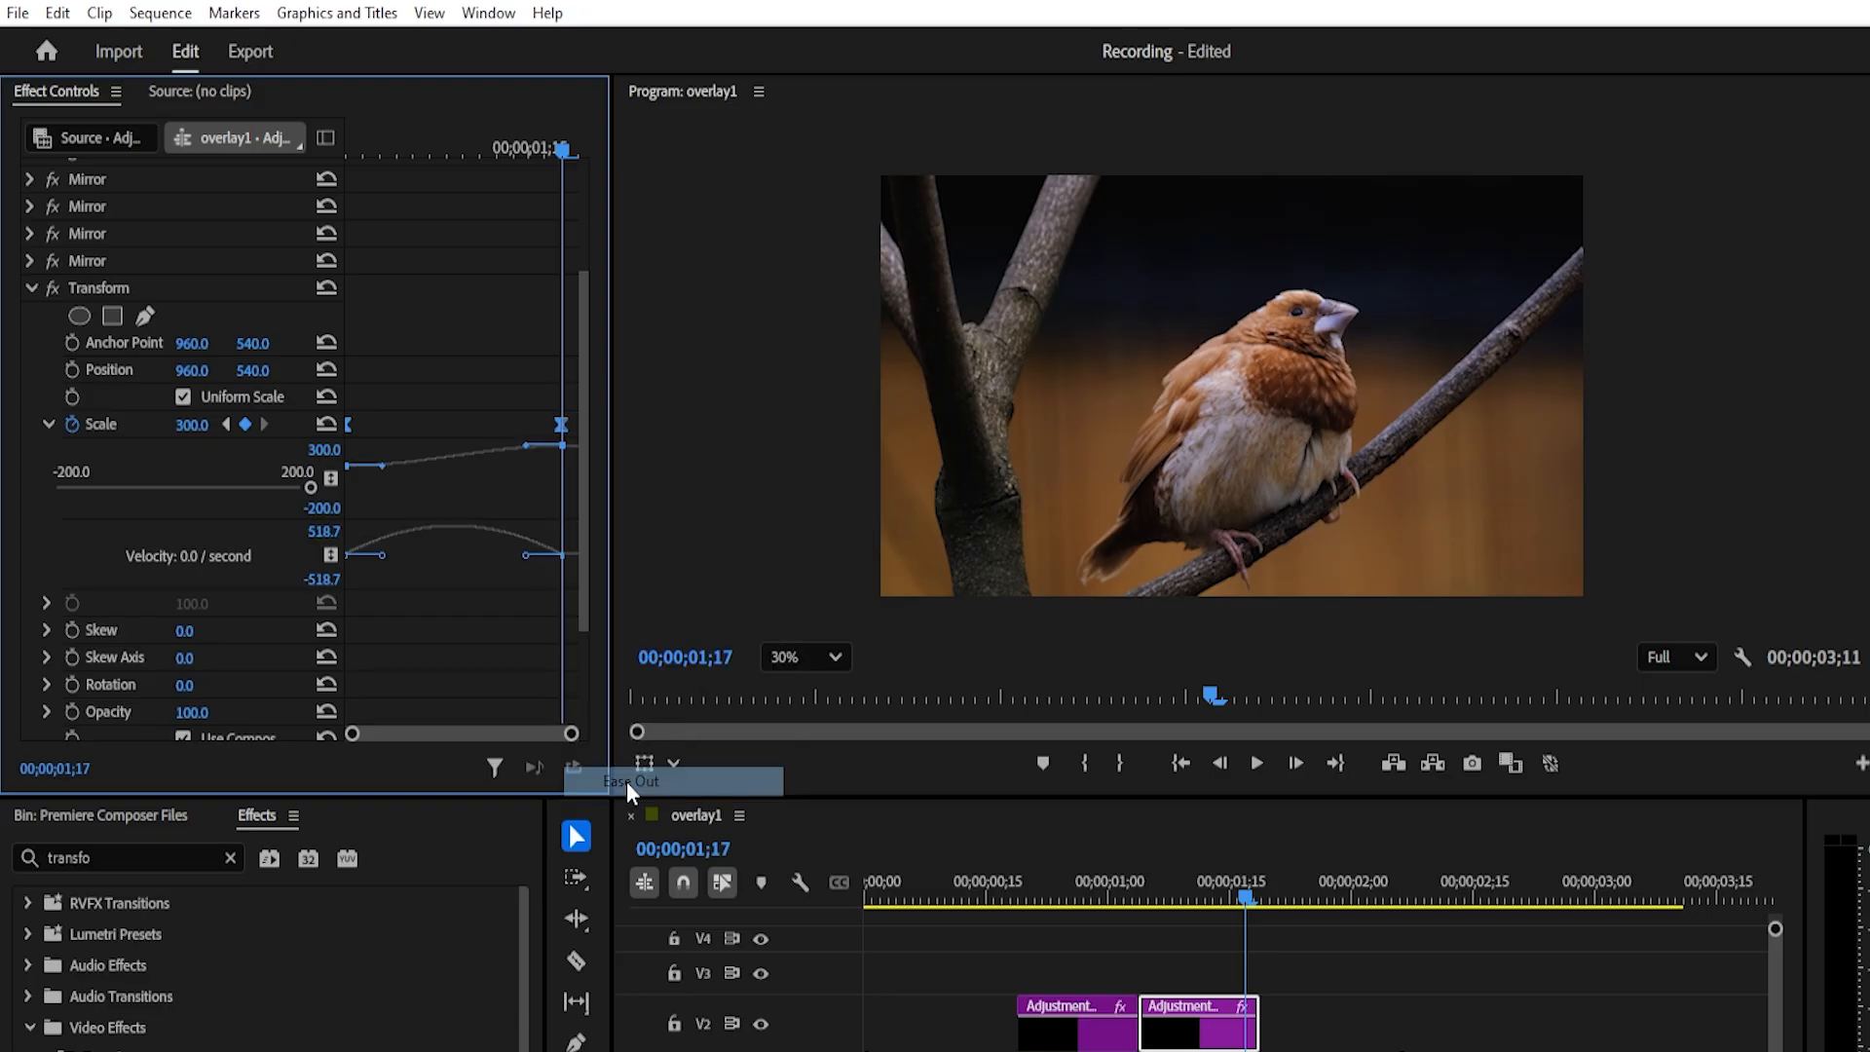
Shape the Scale curve to rise steeply at first and level off slowly, and move its last keyframe to the segment's end
drag(444, 521, 443, 659)
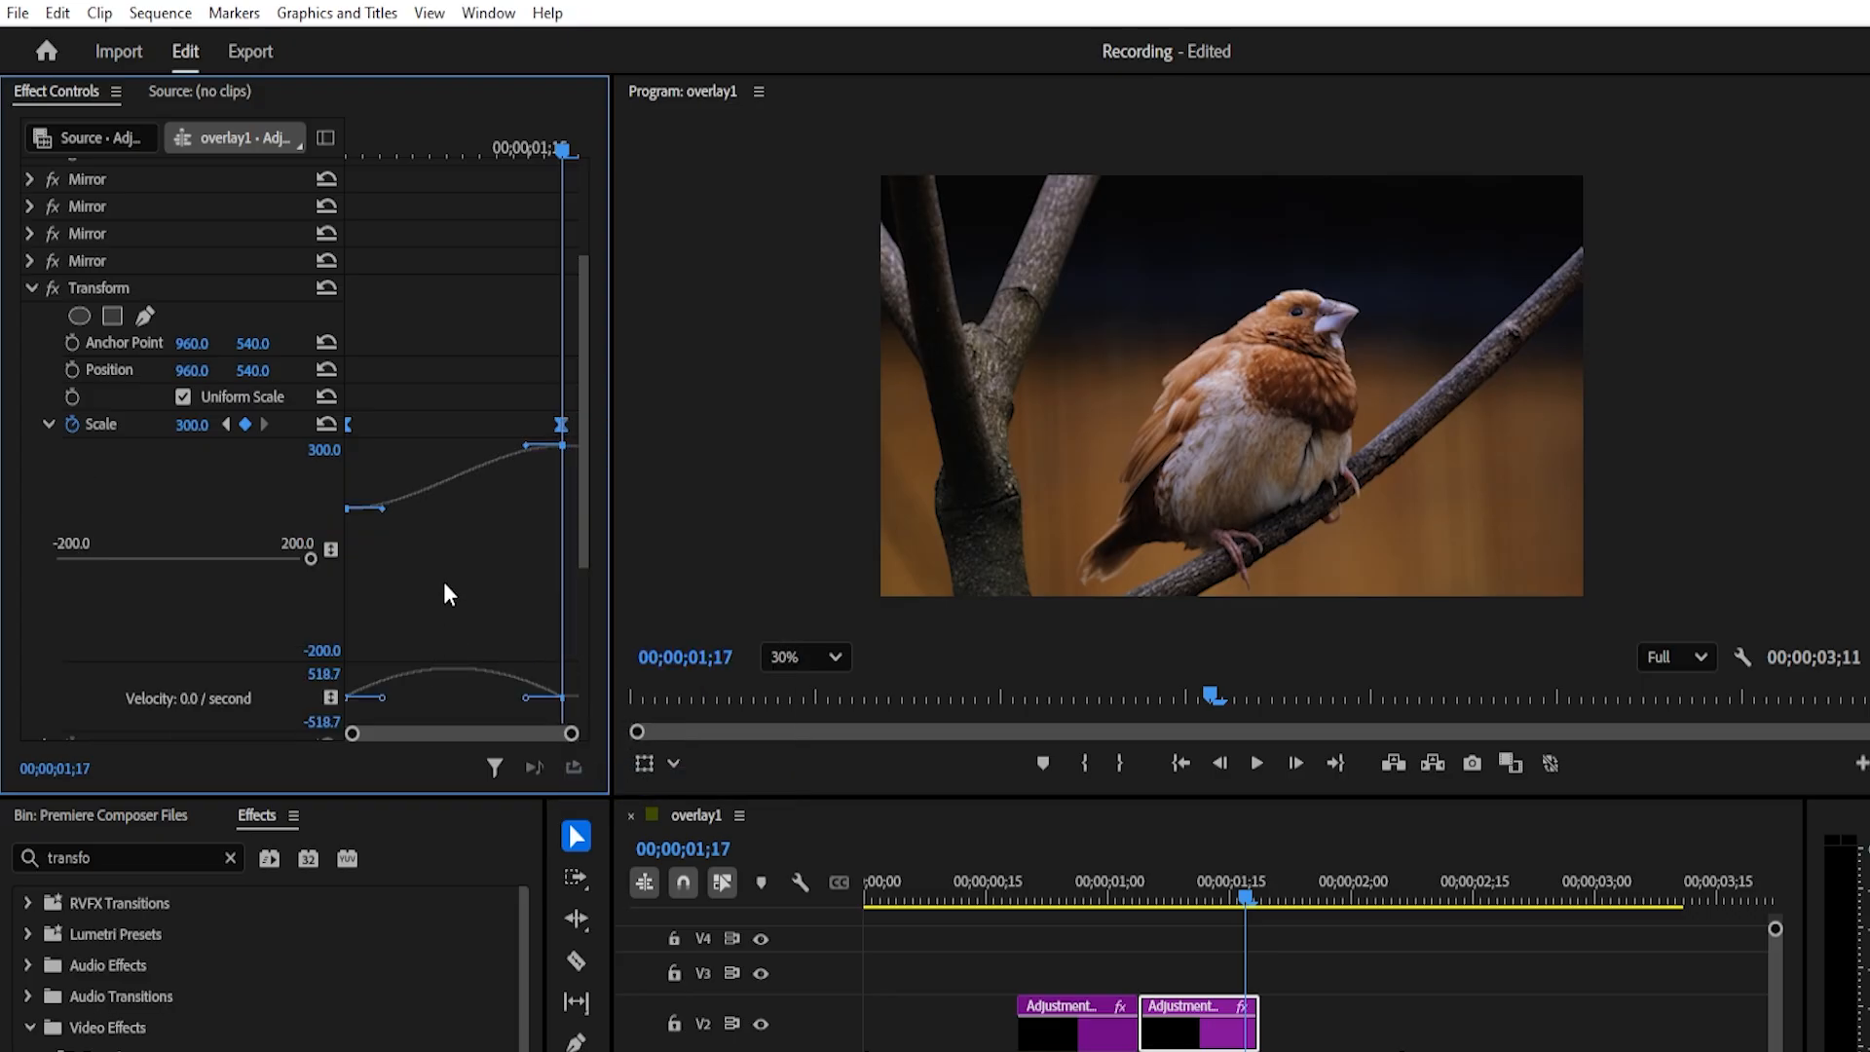
drag(523, 449, 454, 446)
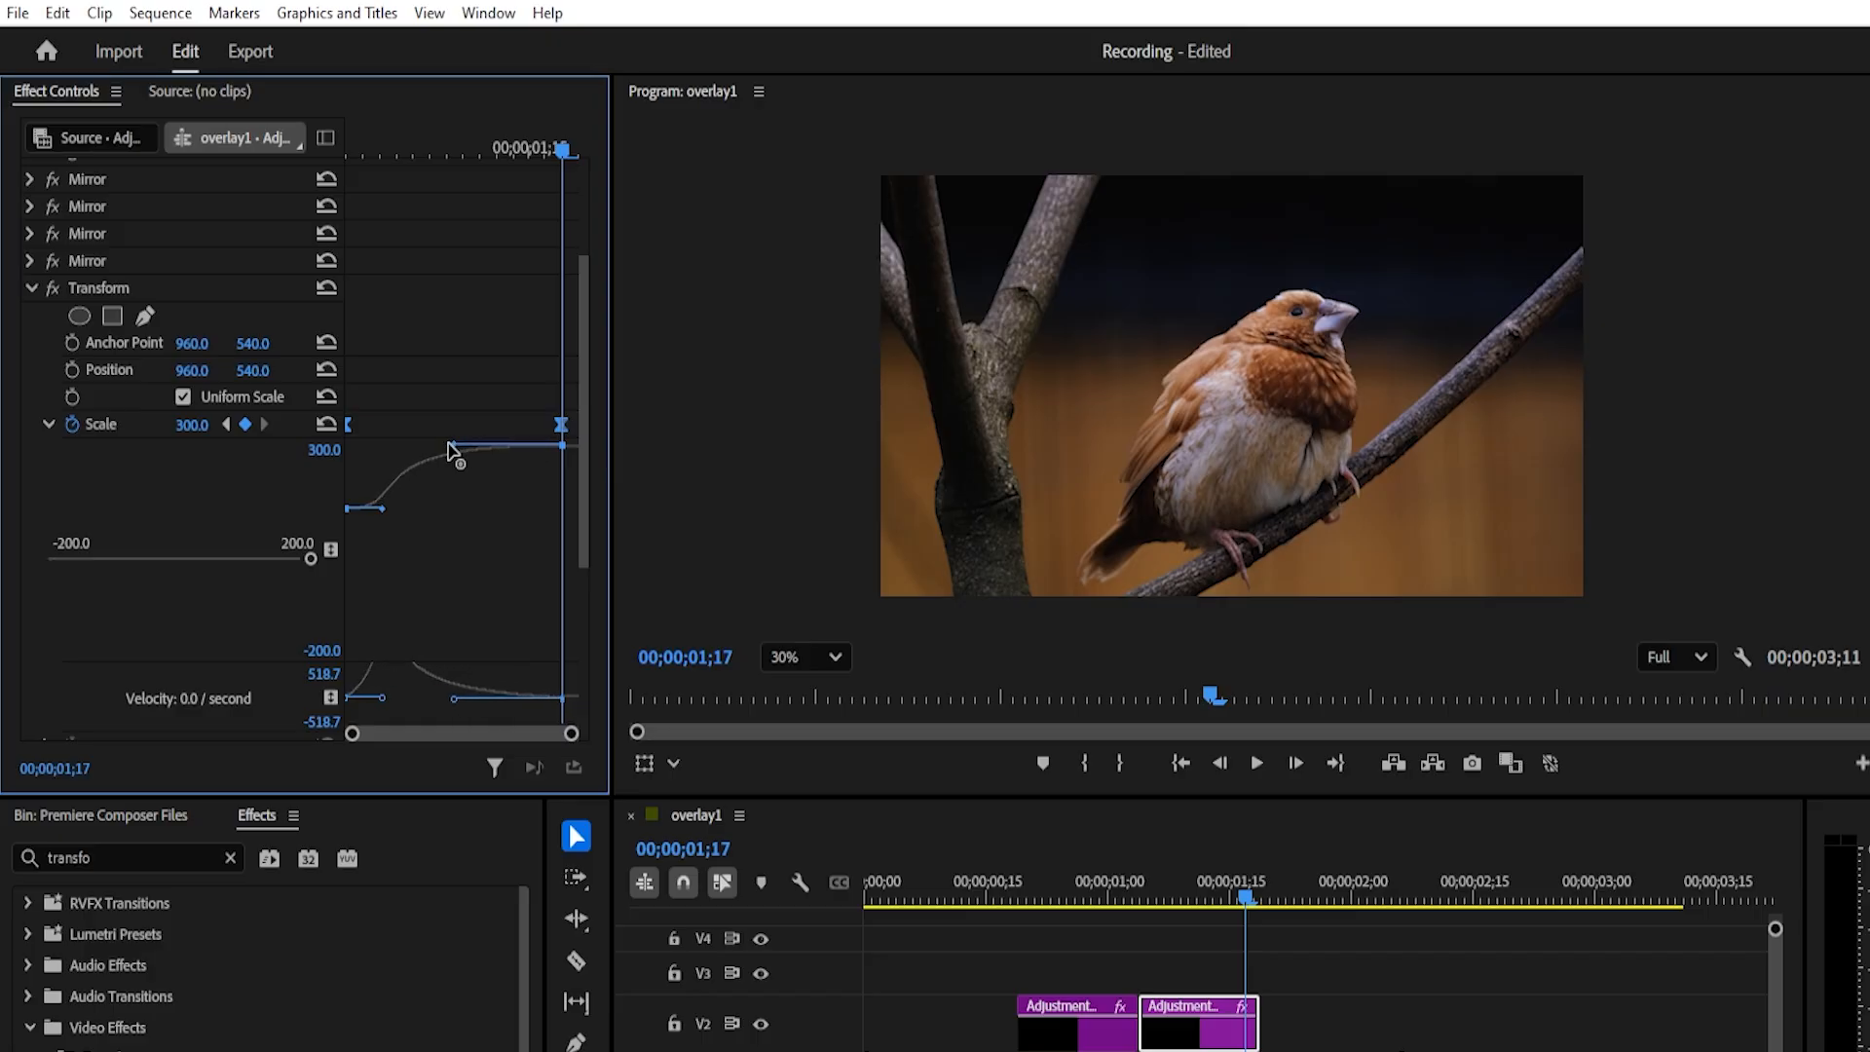
drag(382, 507, 328, 516)
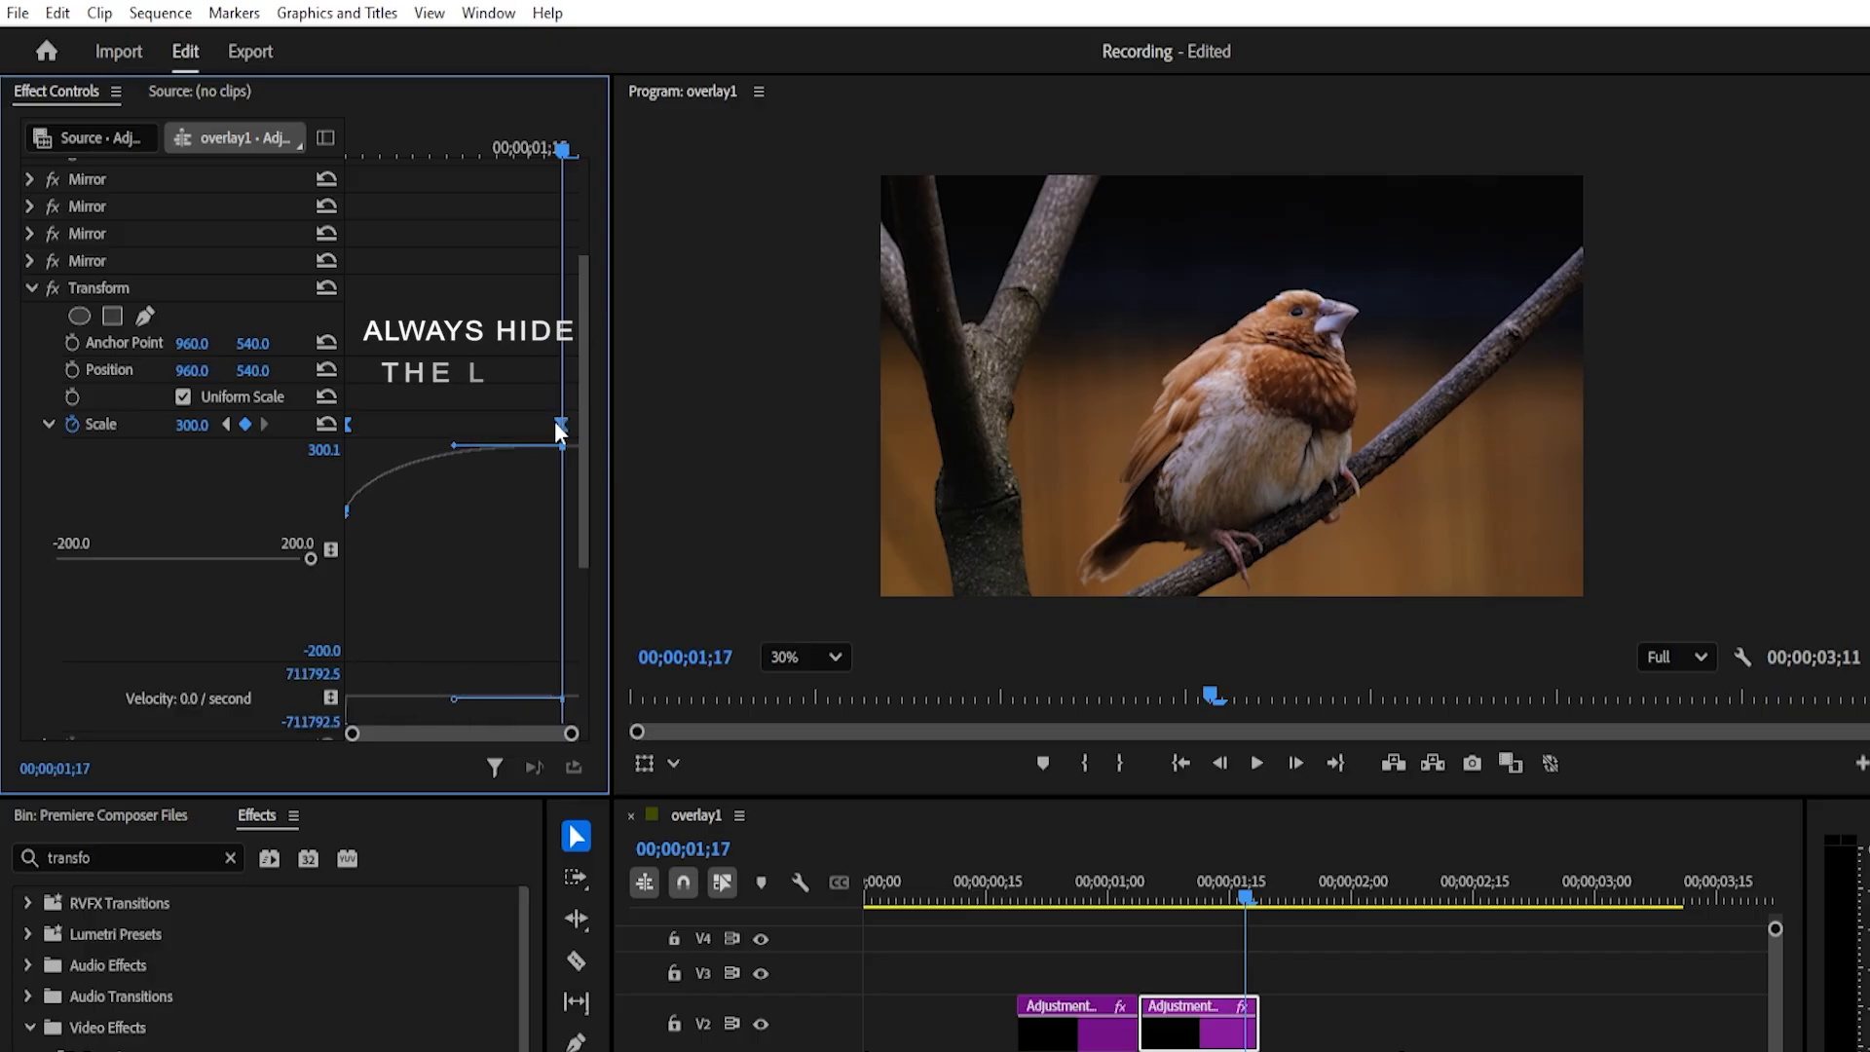
drag(560, 425, 580, 427)
Turn off the composition's shutter angle in the second segment's Transform effect and set Shutter Angle to 360
drag(584, 374, 584, 532)
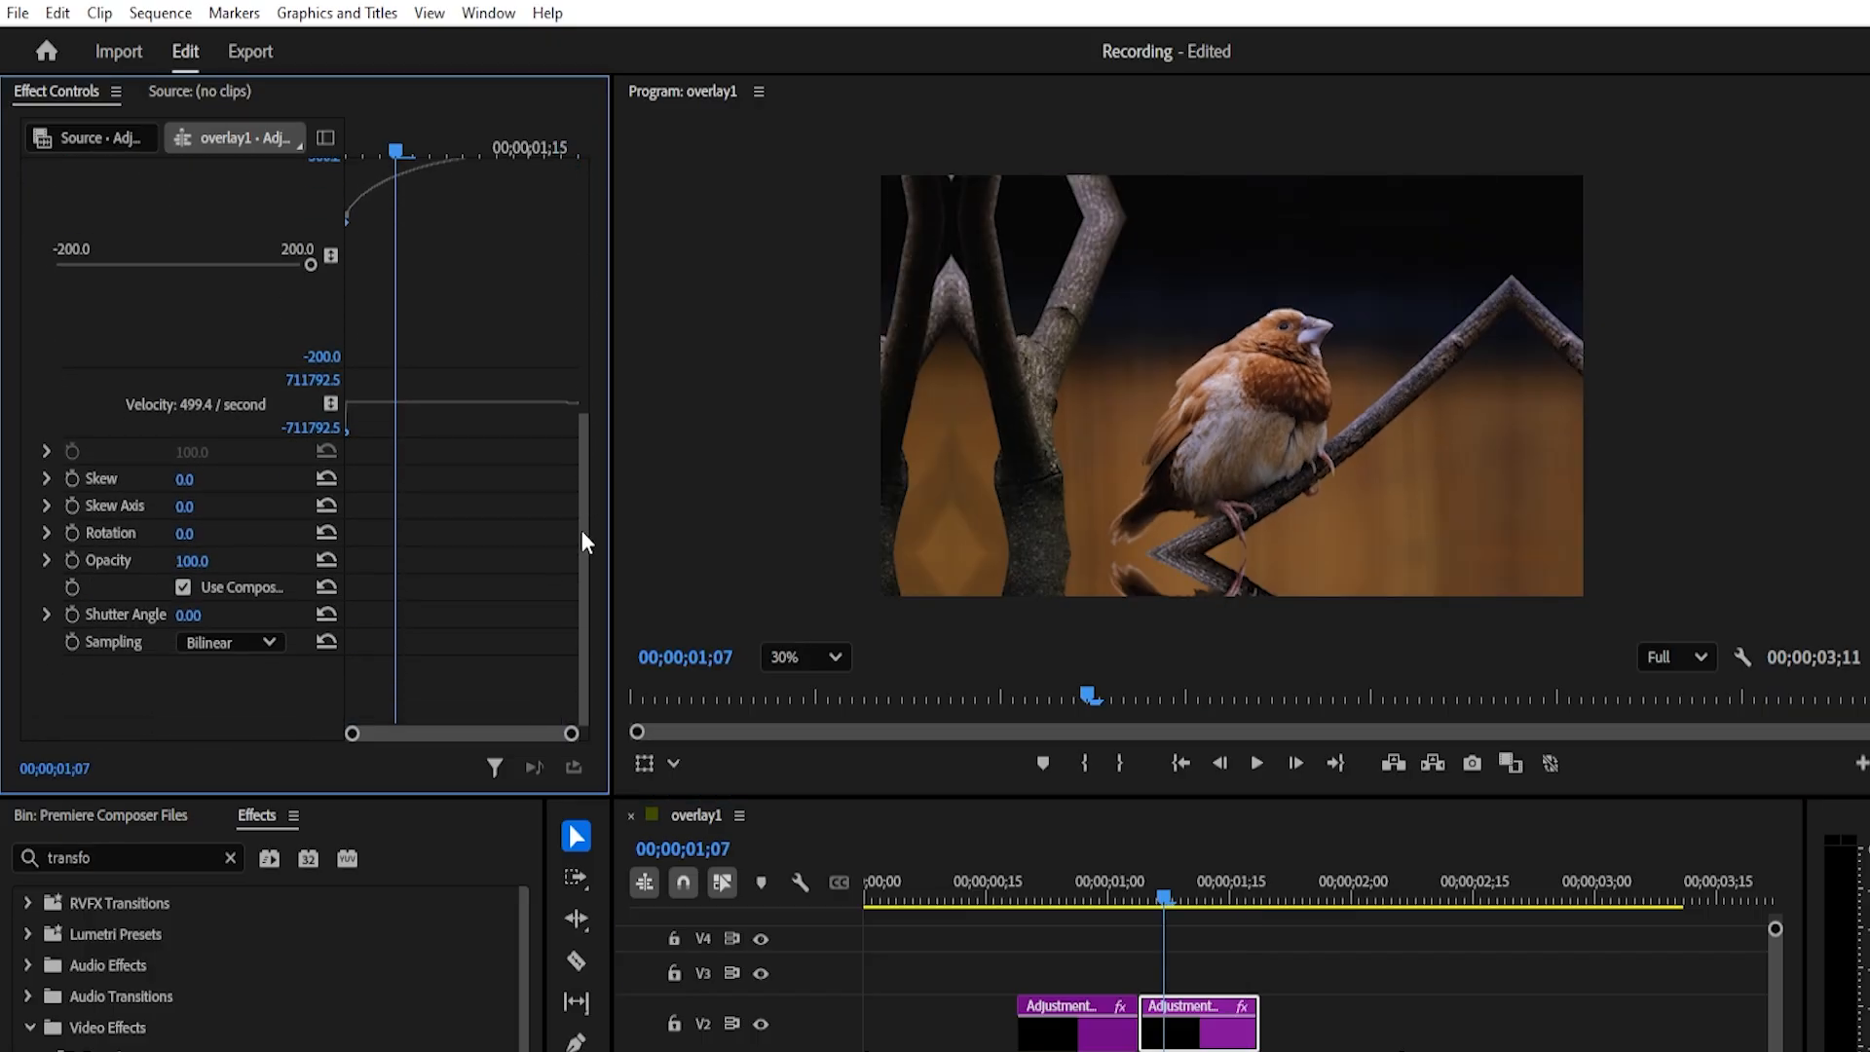
click(187, 616)
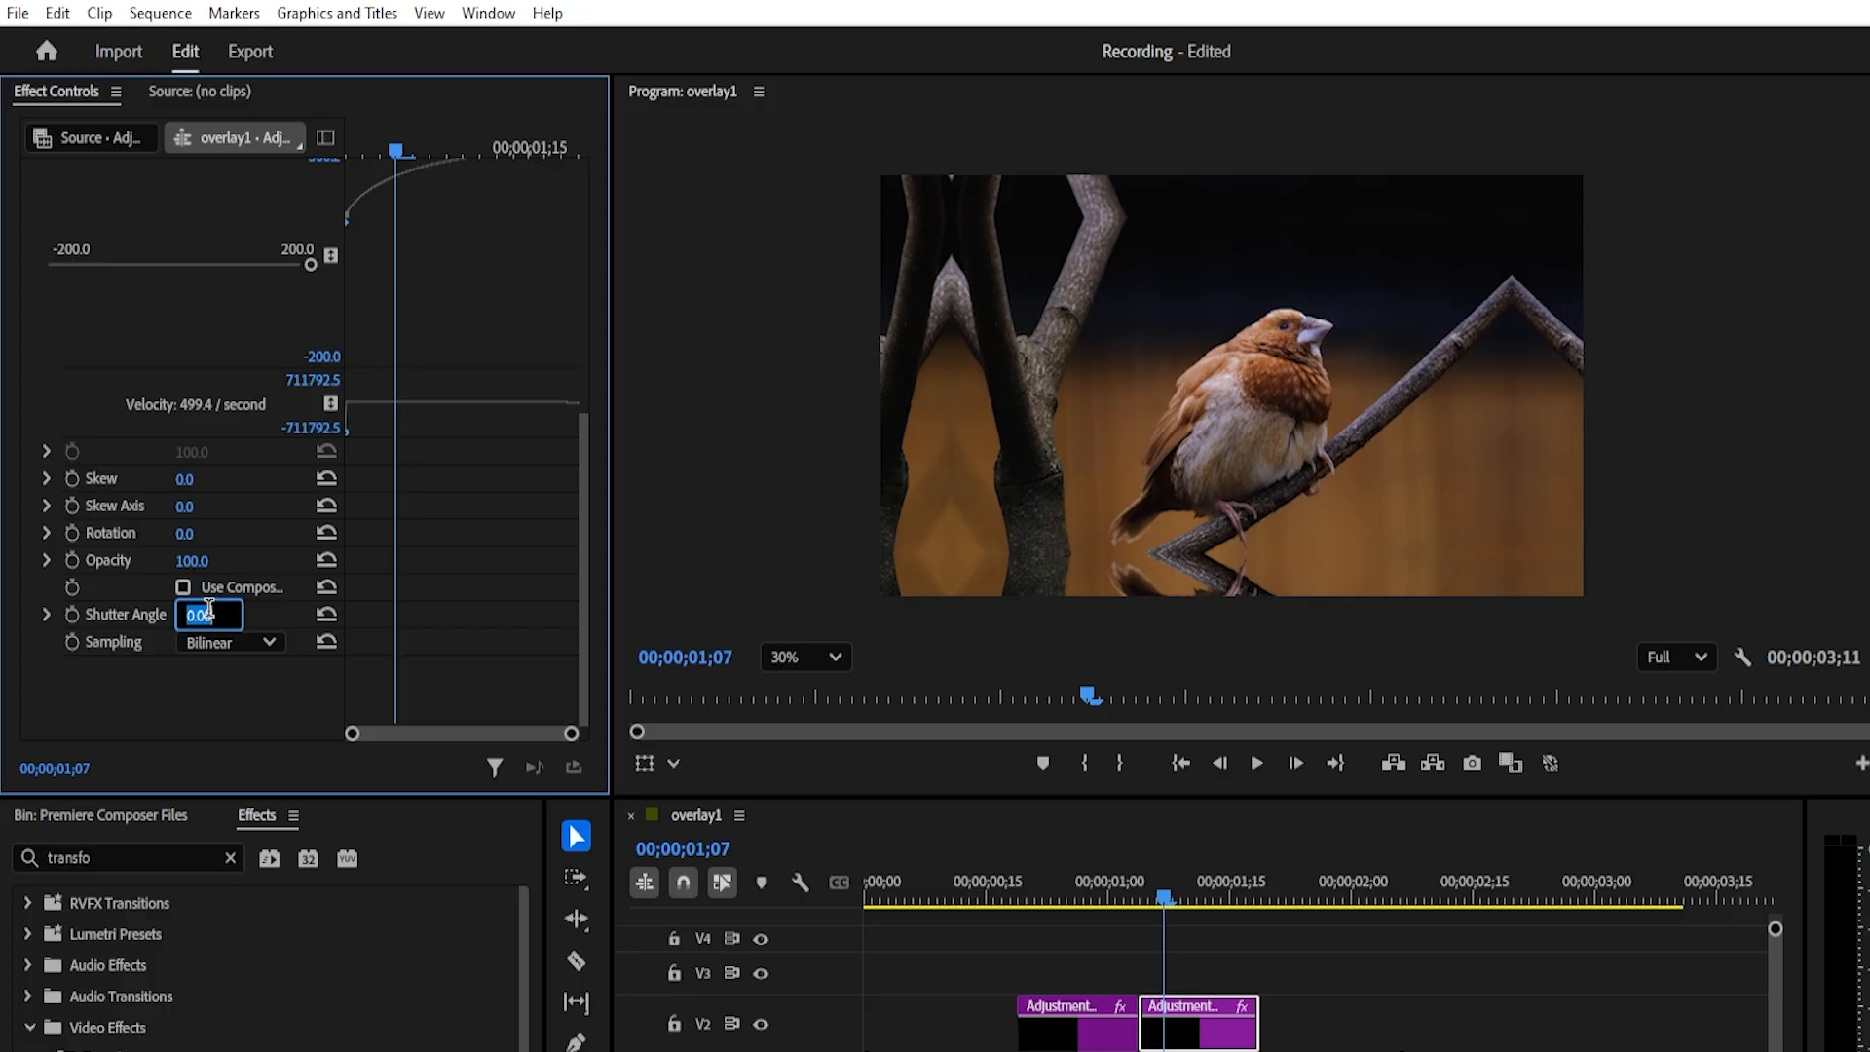
text(360)
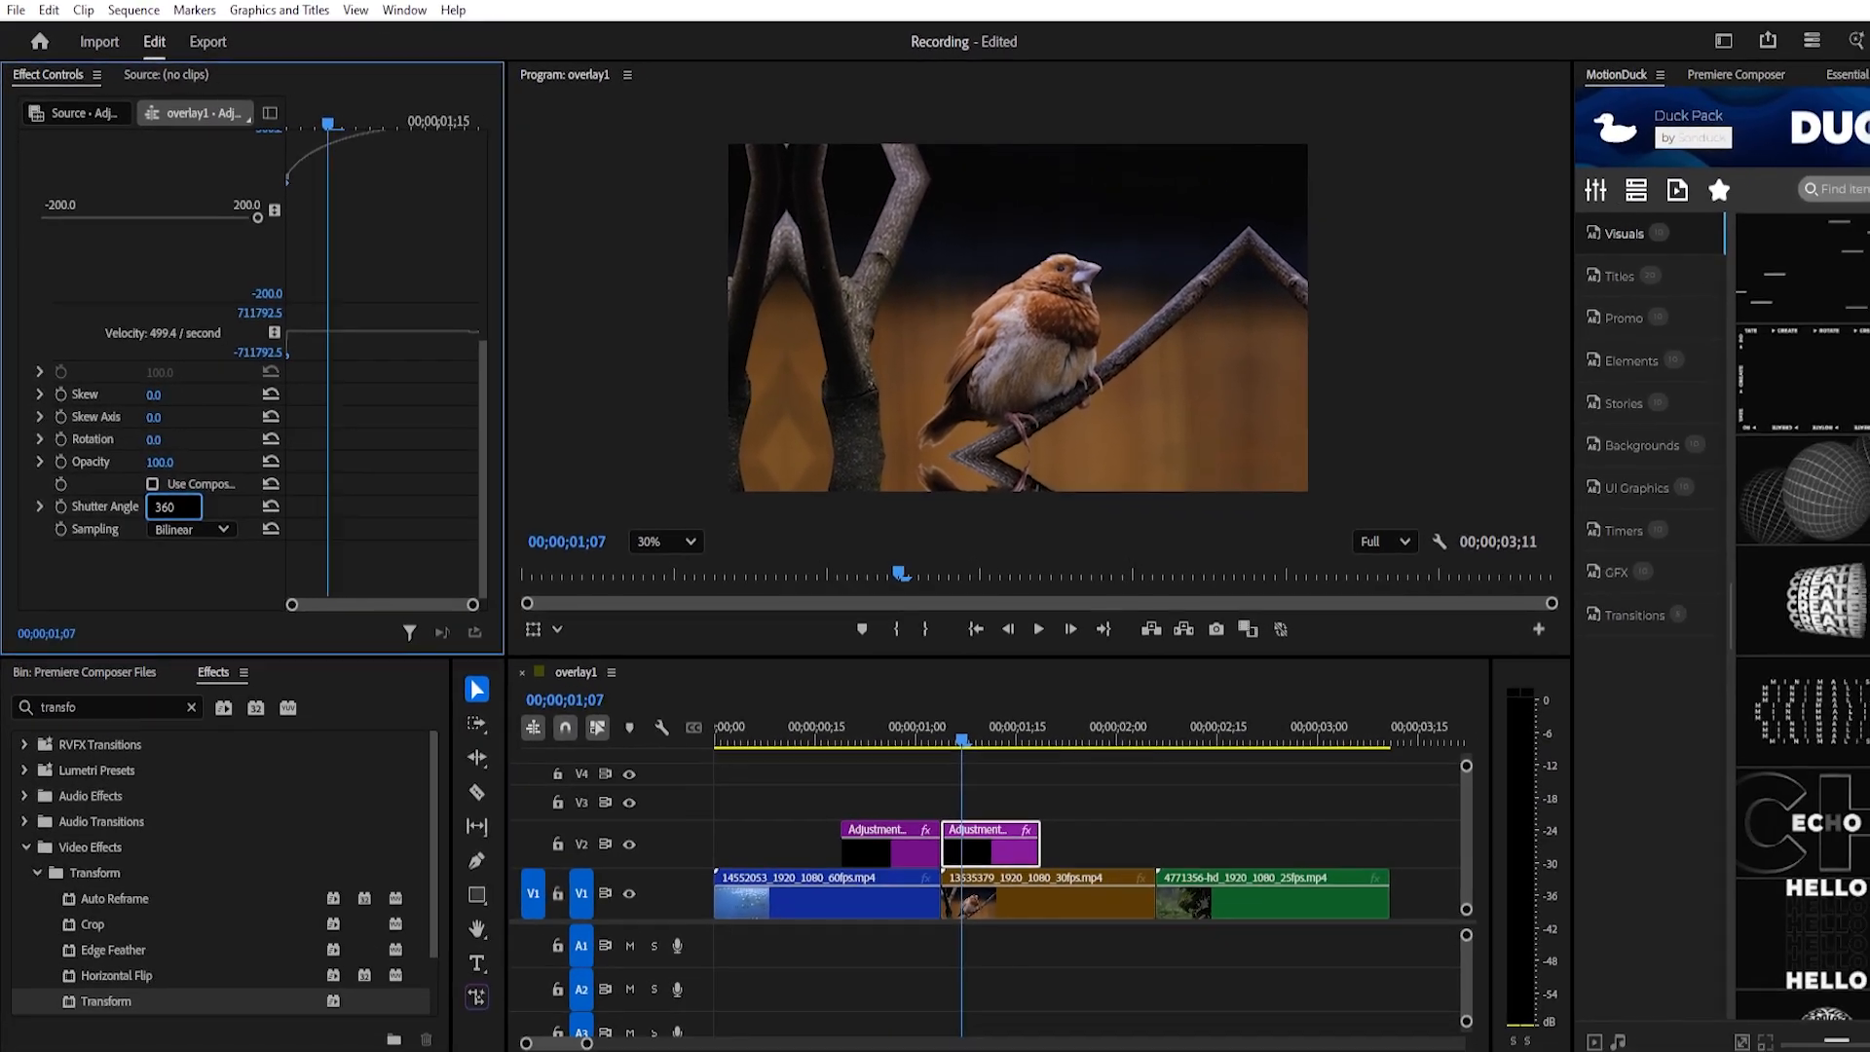
click(994, 792)
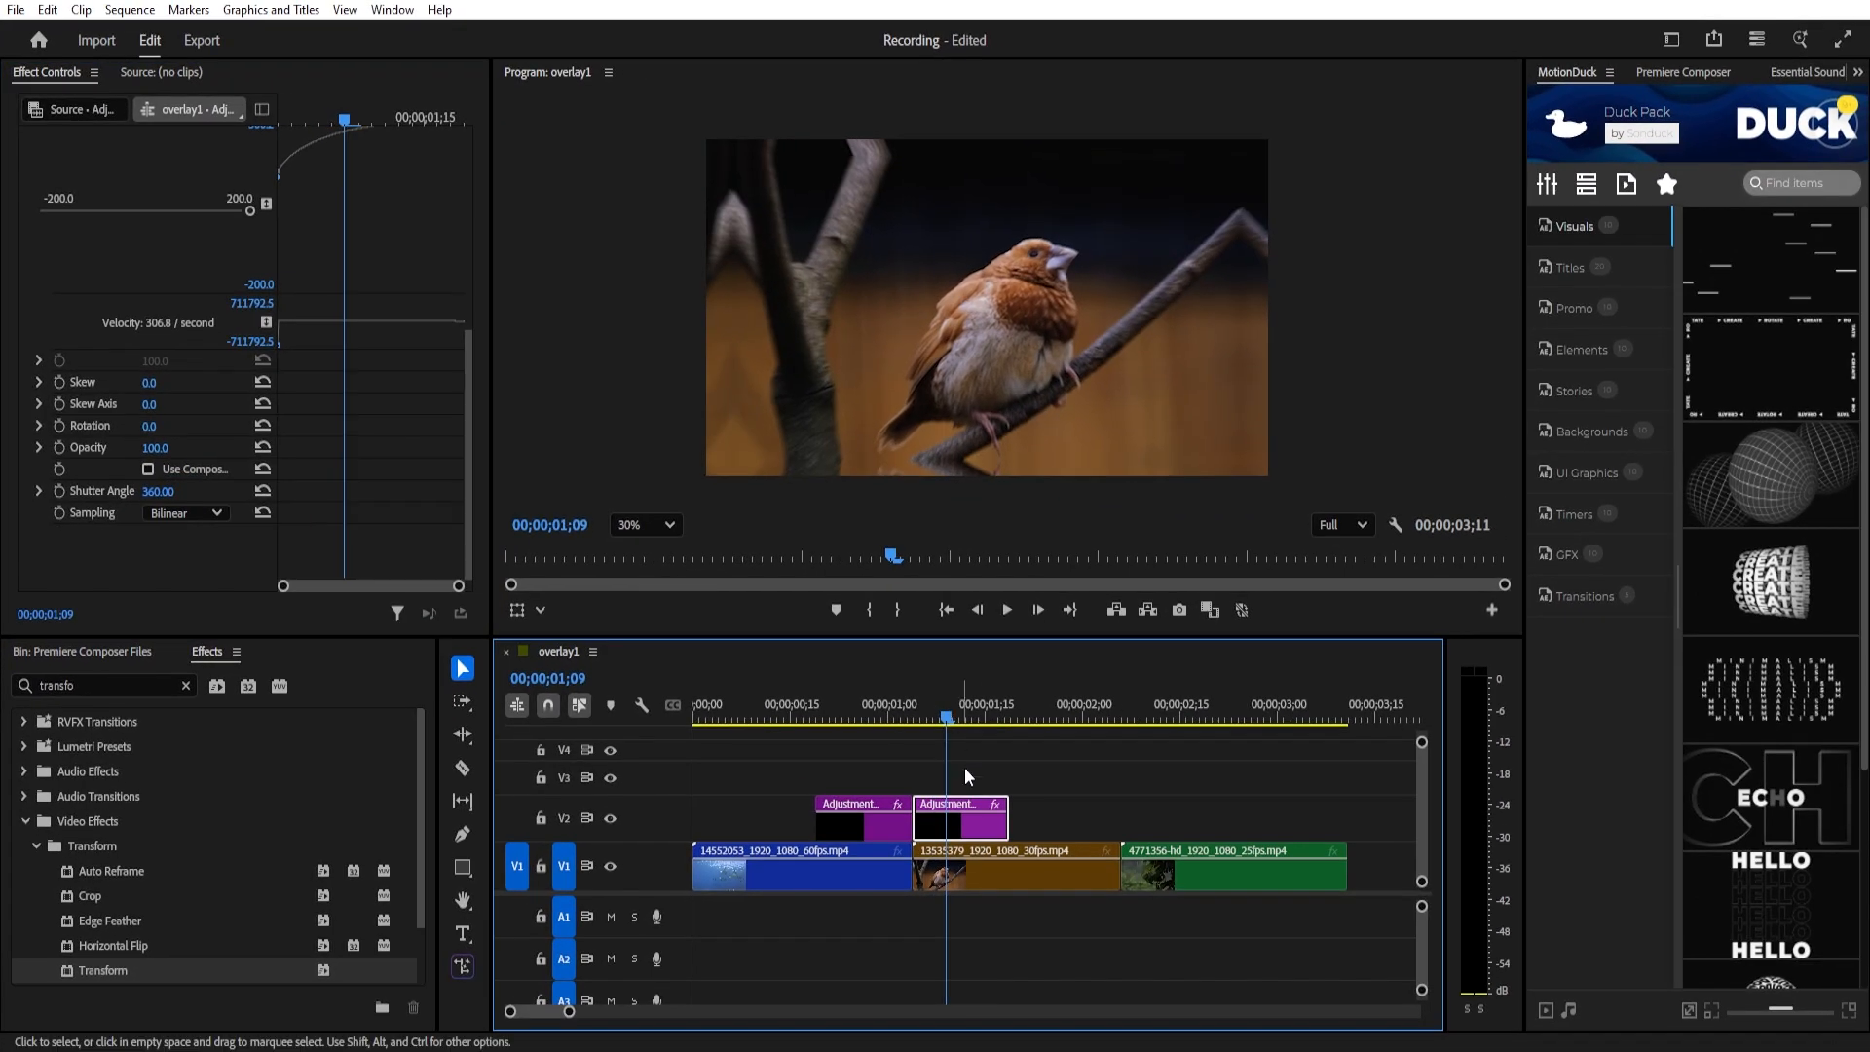
Duplicate the first adjustment layer segment onto track V3 and extend the copy to span both segments below
click(874, 834)
click(856, 716)
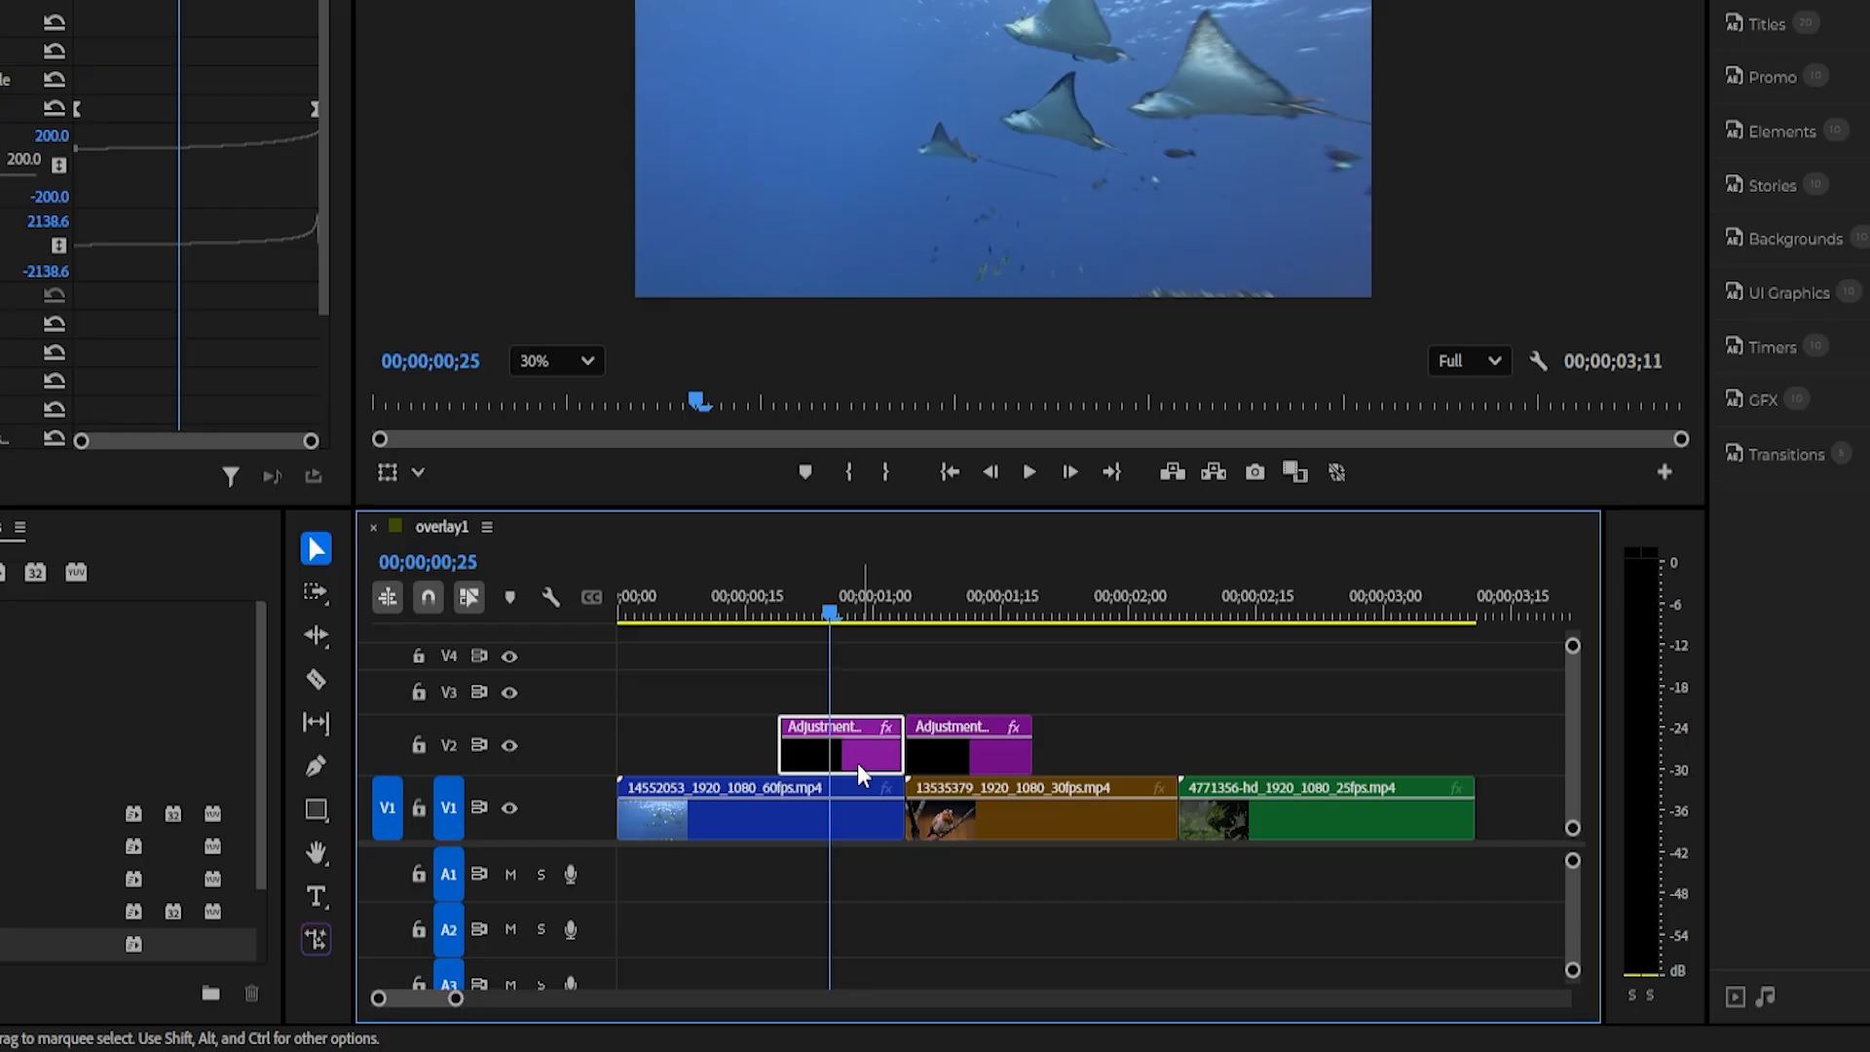
drag(855, 757, 1030, 688)
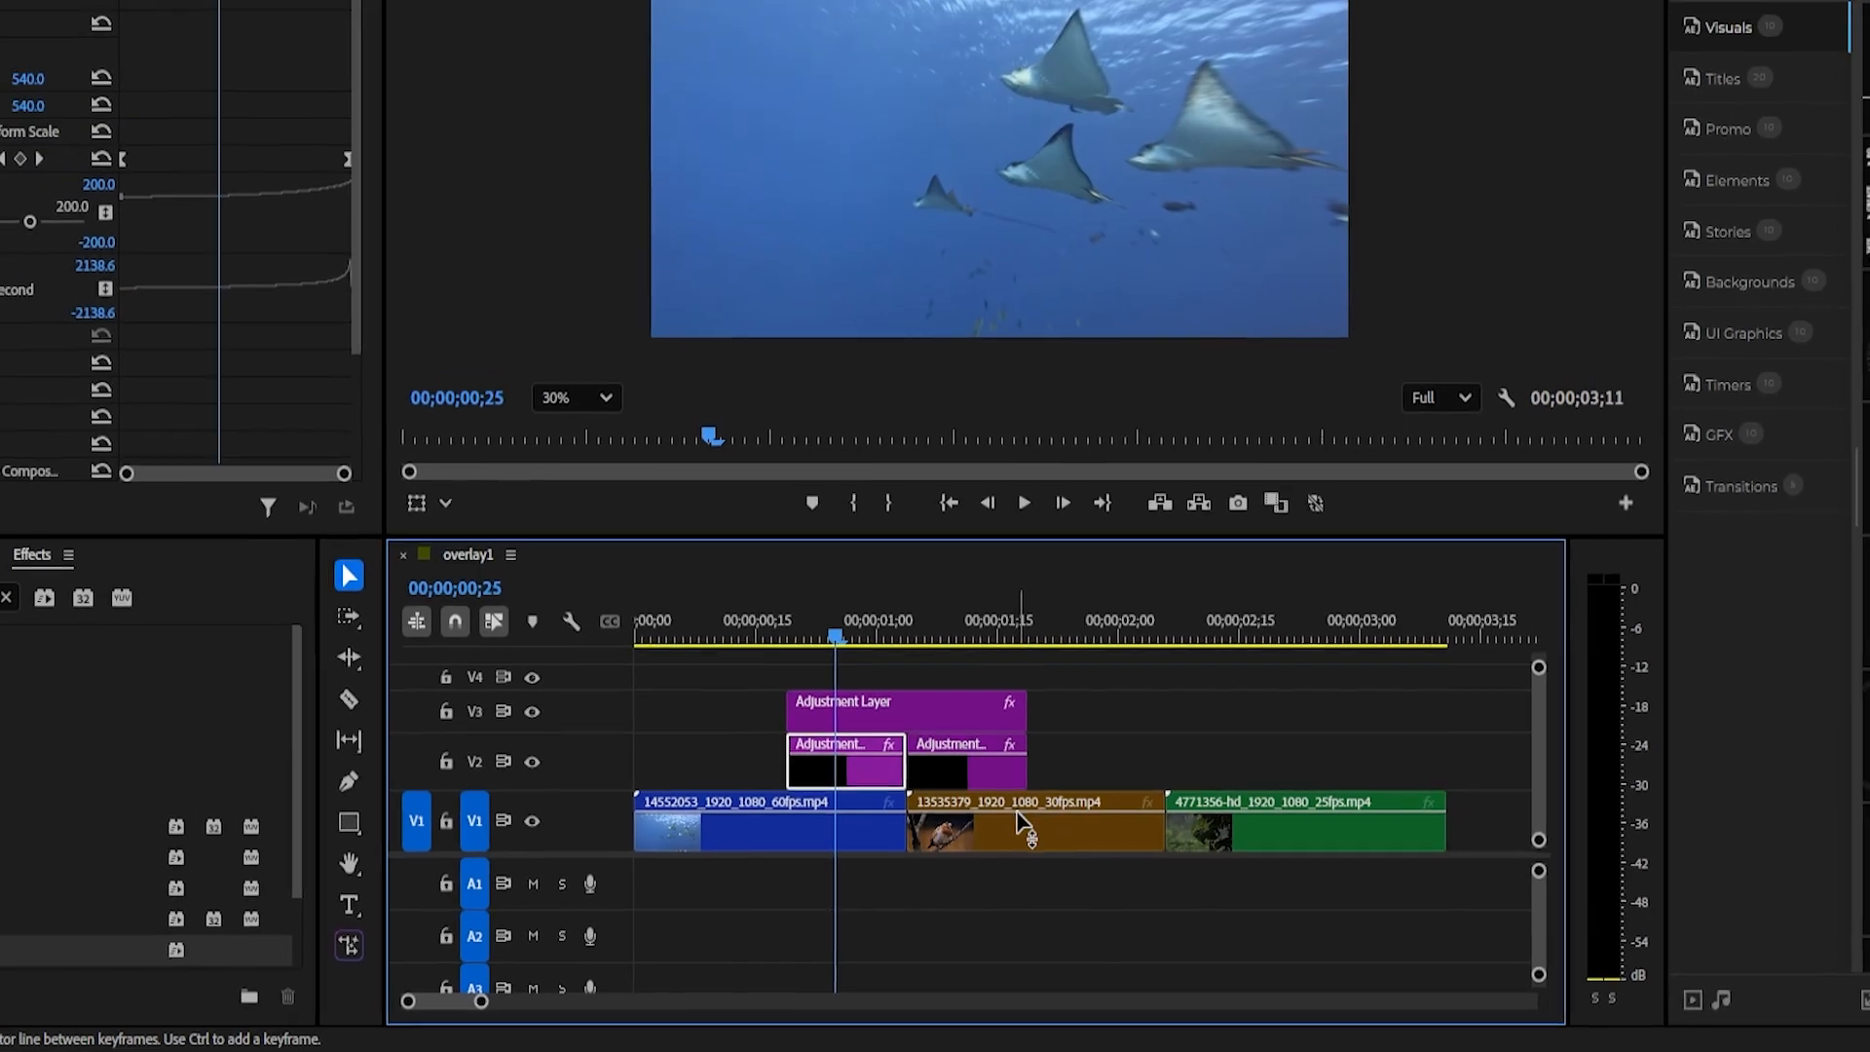
Delete the Transform effect from the adjustment layer on V3
click(927, 703)
click(893, 621)
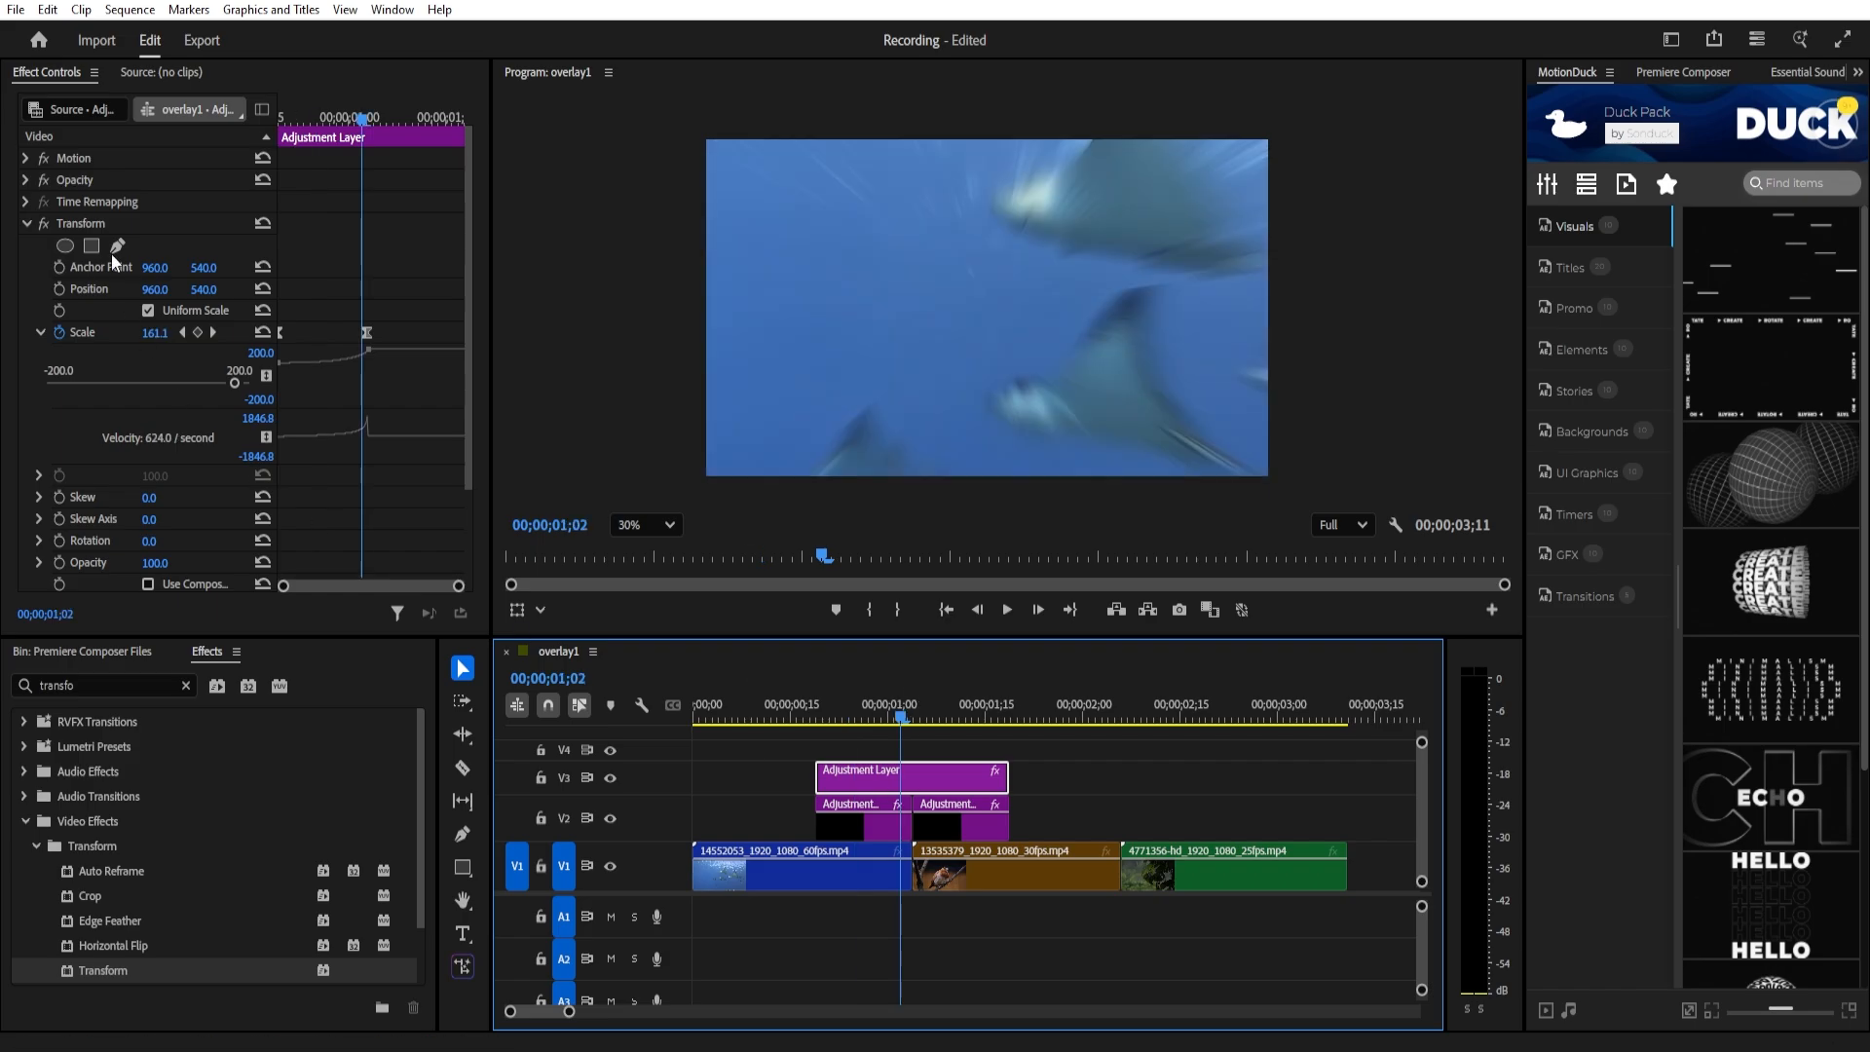
click(104, 218)
key(Delete)
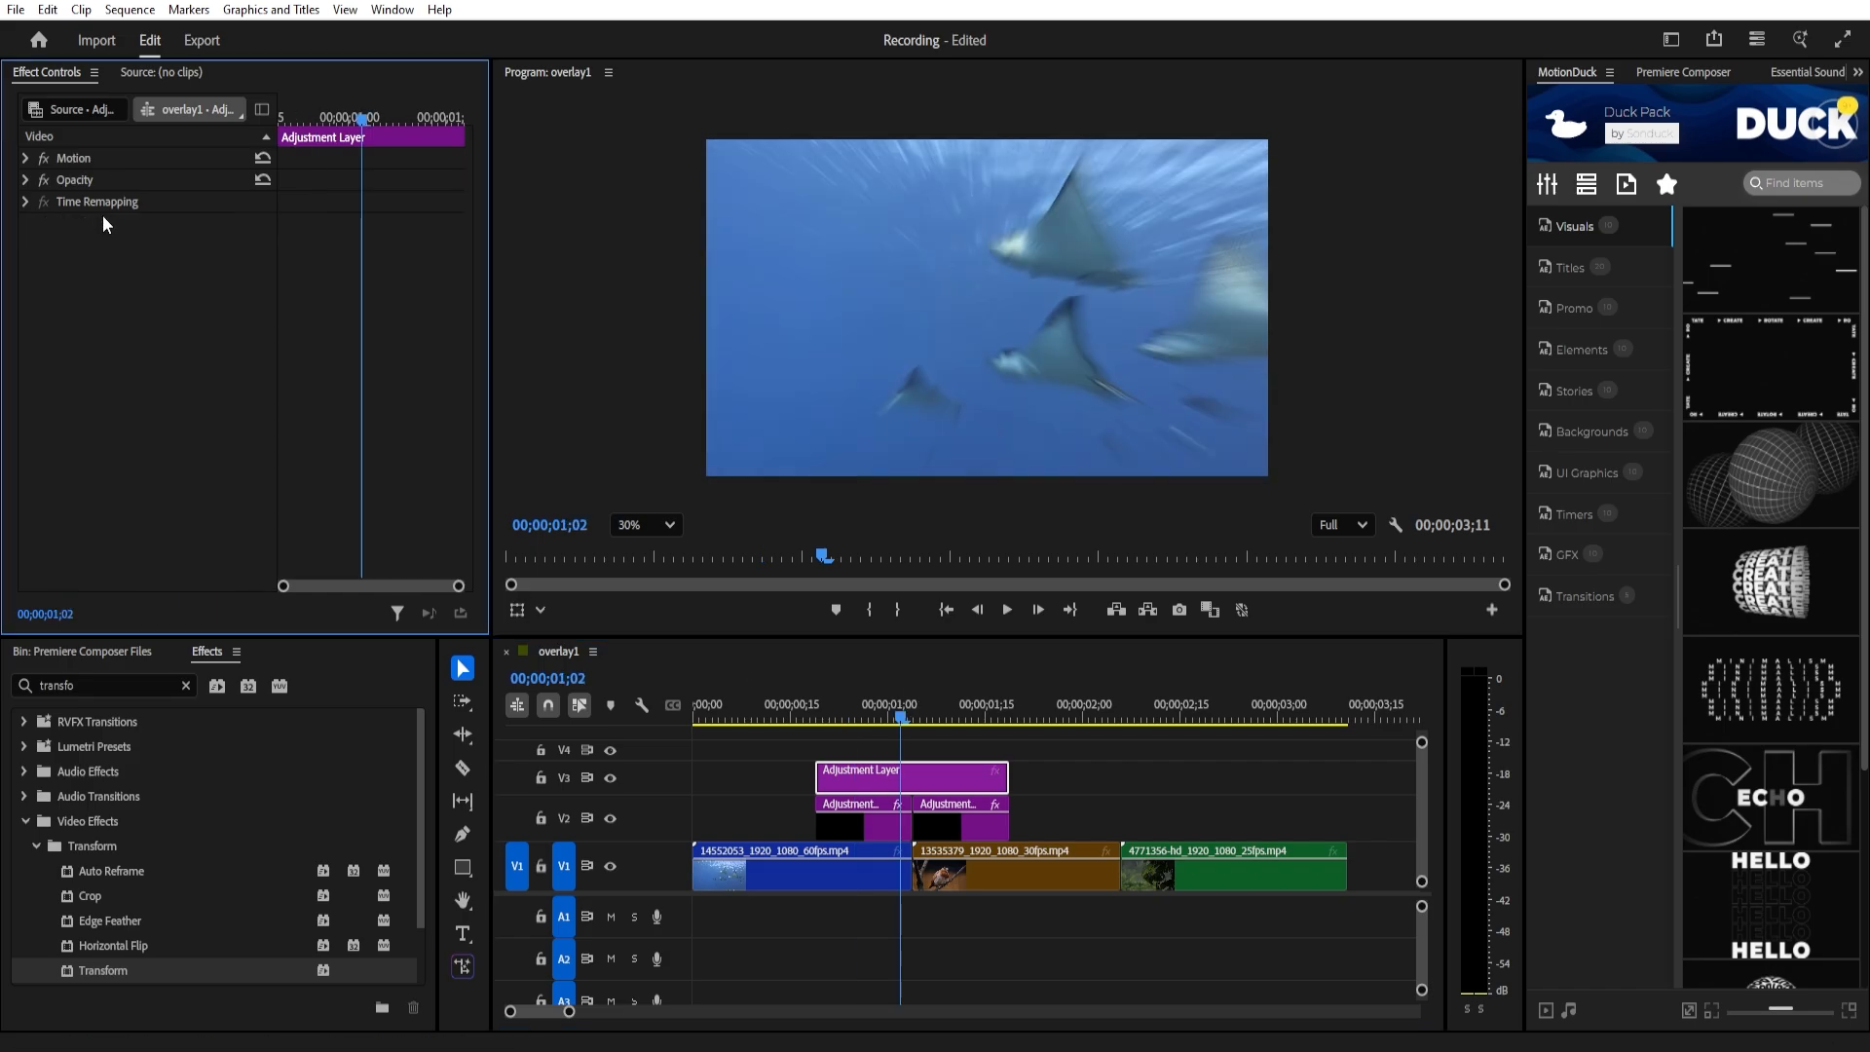
Find the Lens Distortion effect and apply it to the adjustment layer on V3
click(185, 685)
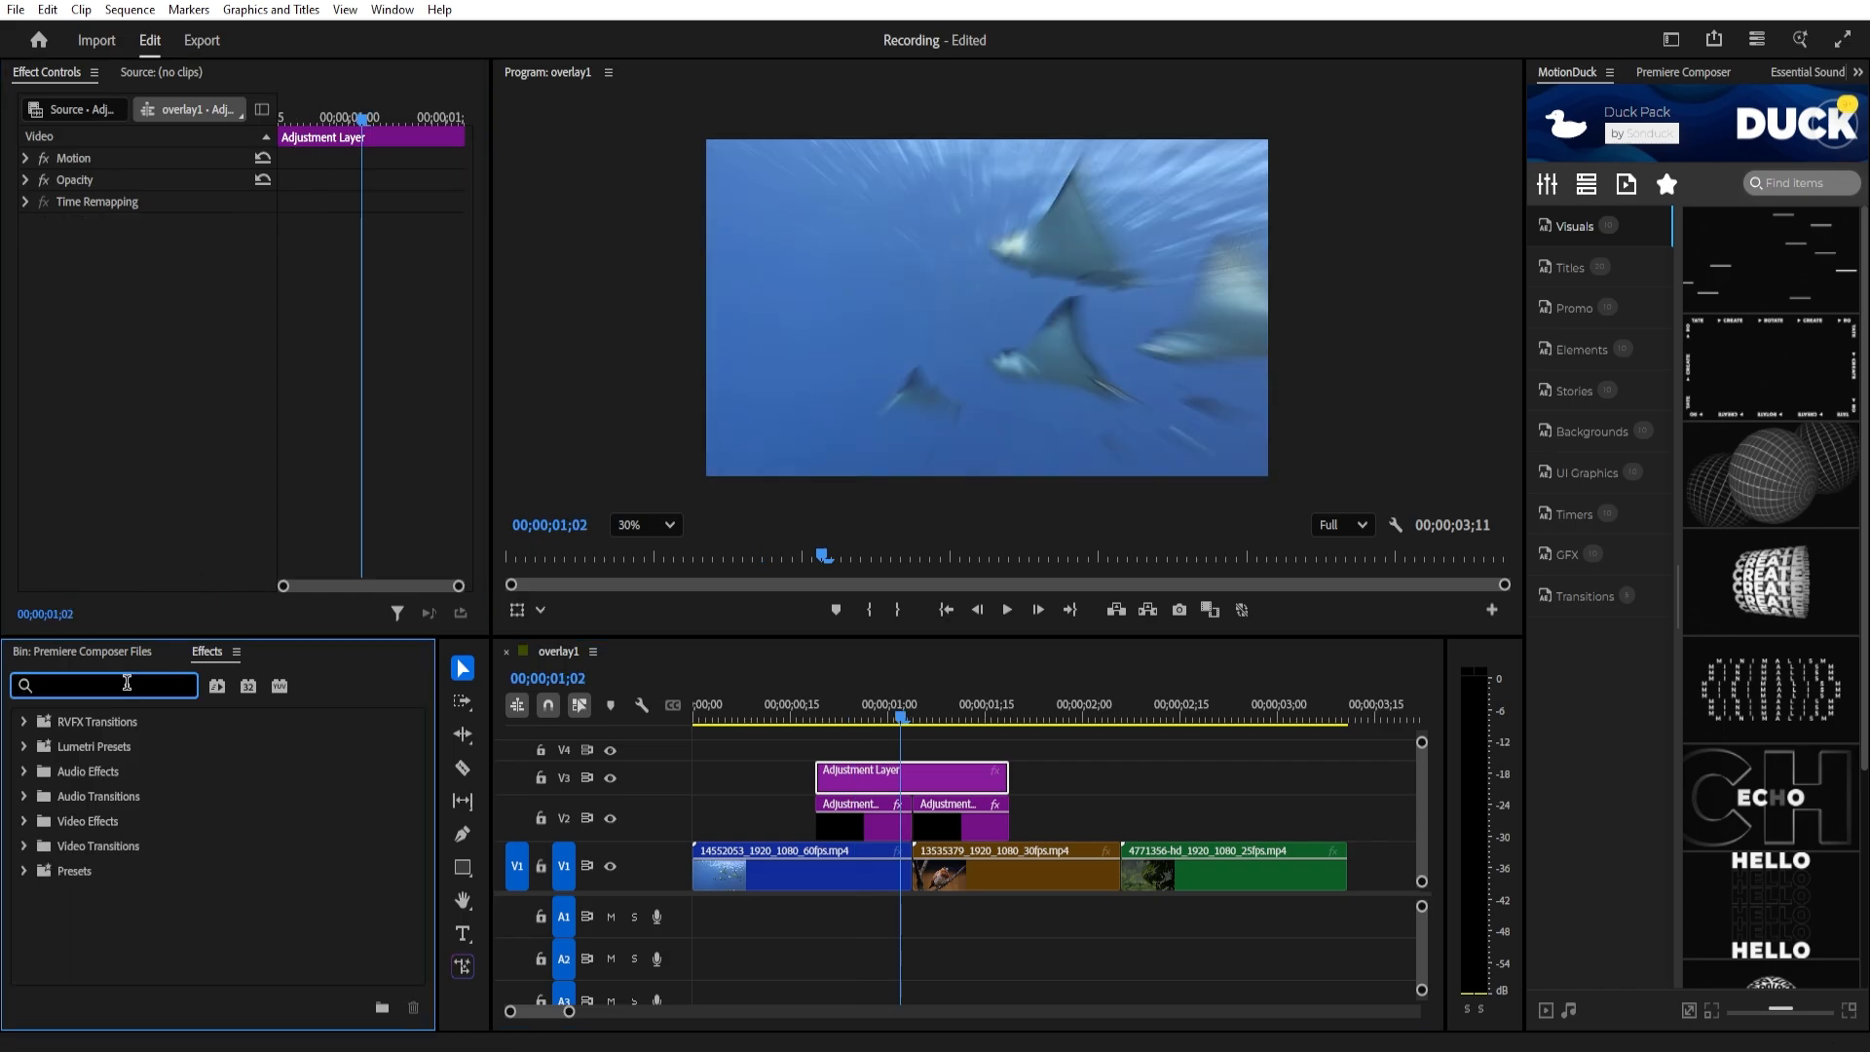
text(lens)
double_click(132, 872)
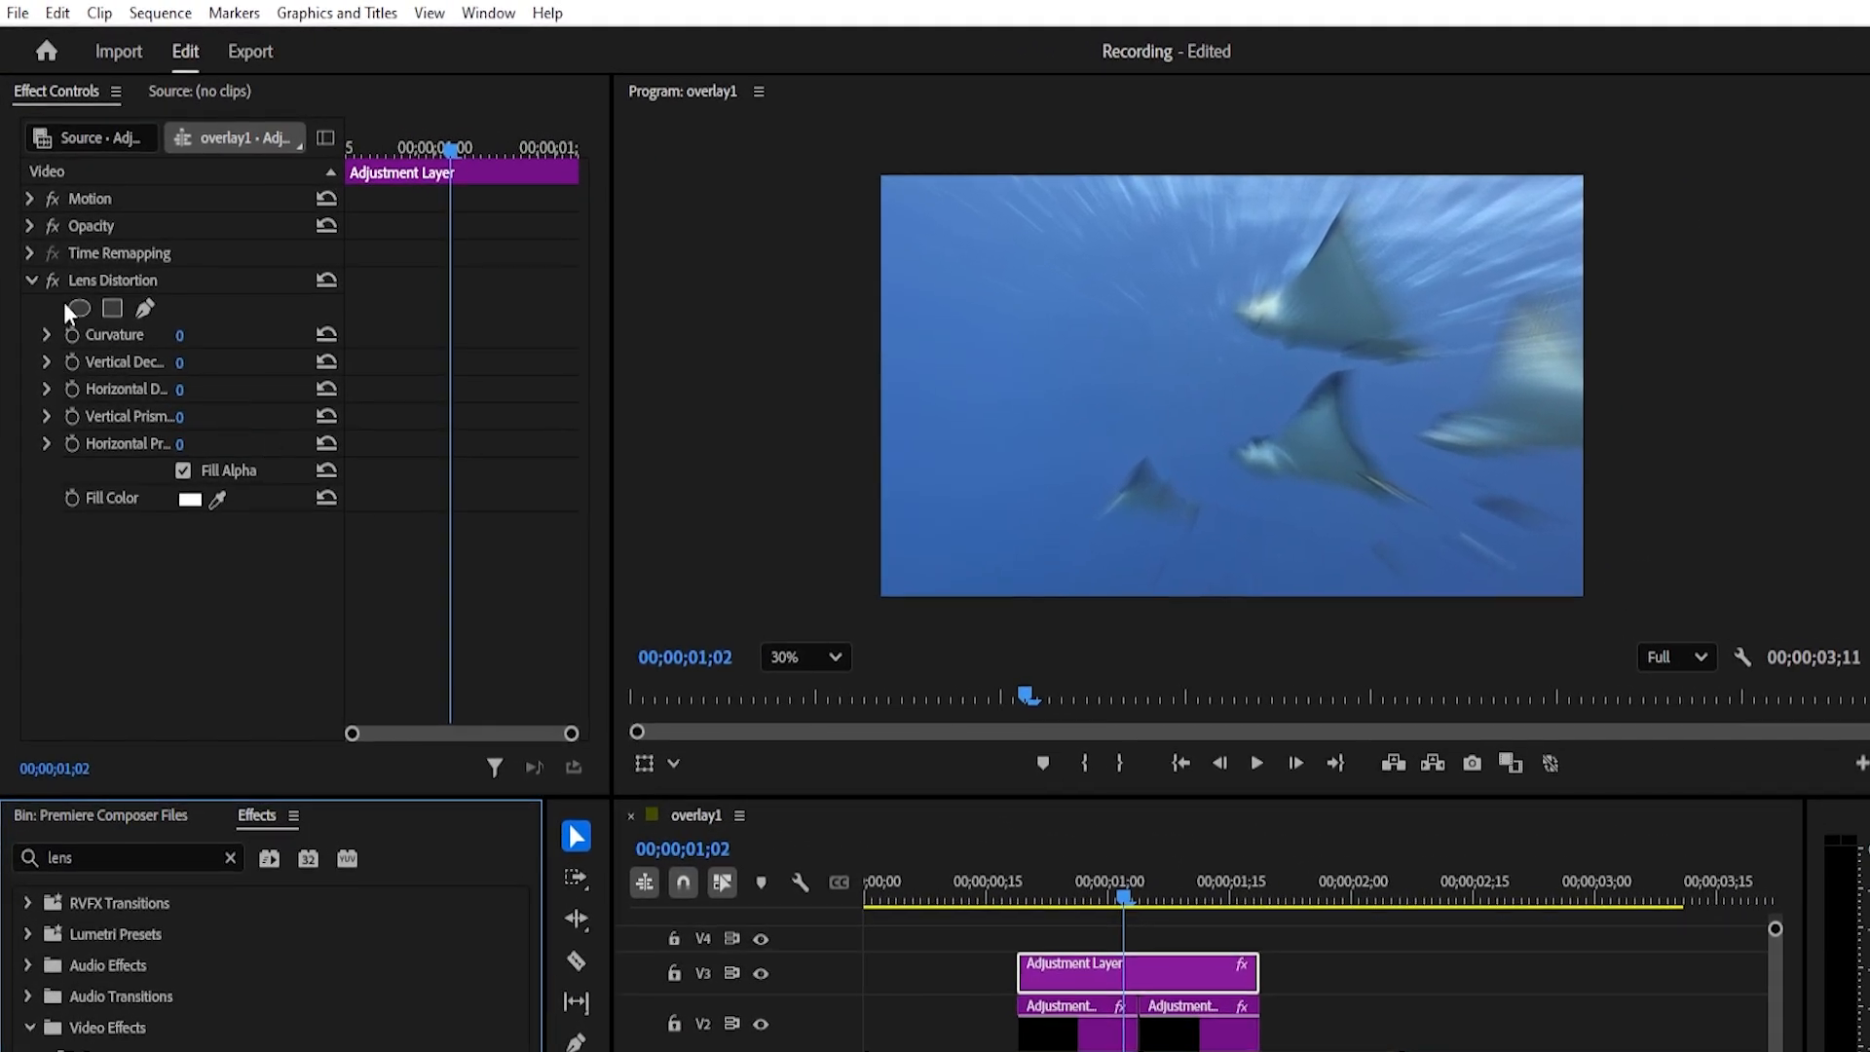
Keyframe the Lens Distortion Curvature at 0 on the layer's start, -28 at 00;00;01;04 and 0 at 00;00;01;16
click(47, 335)
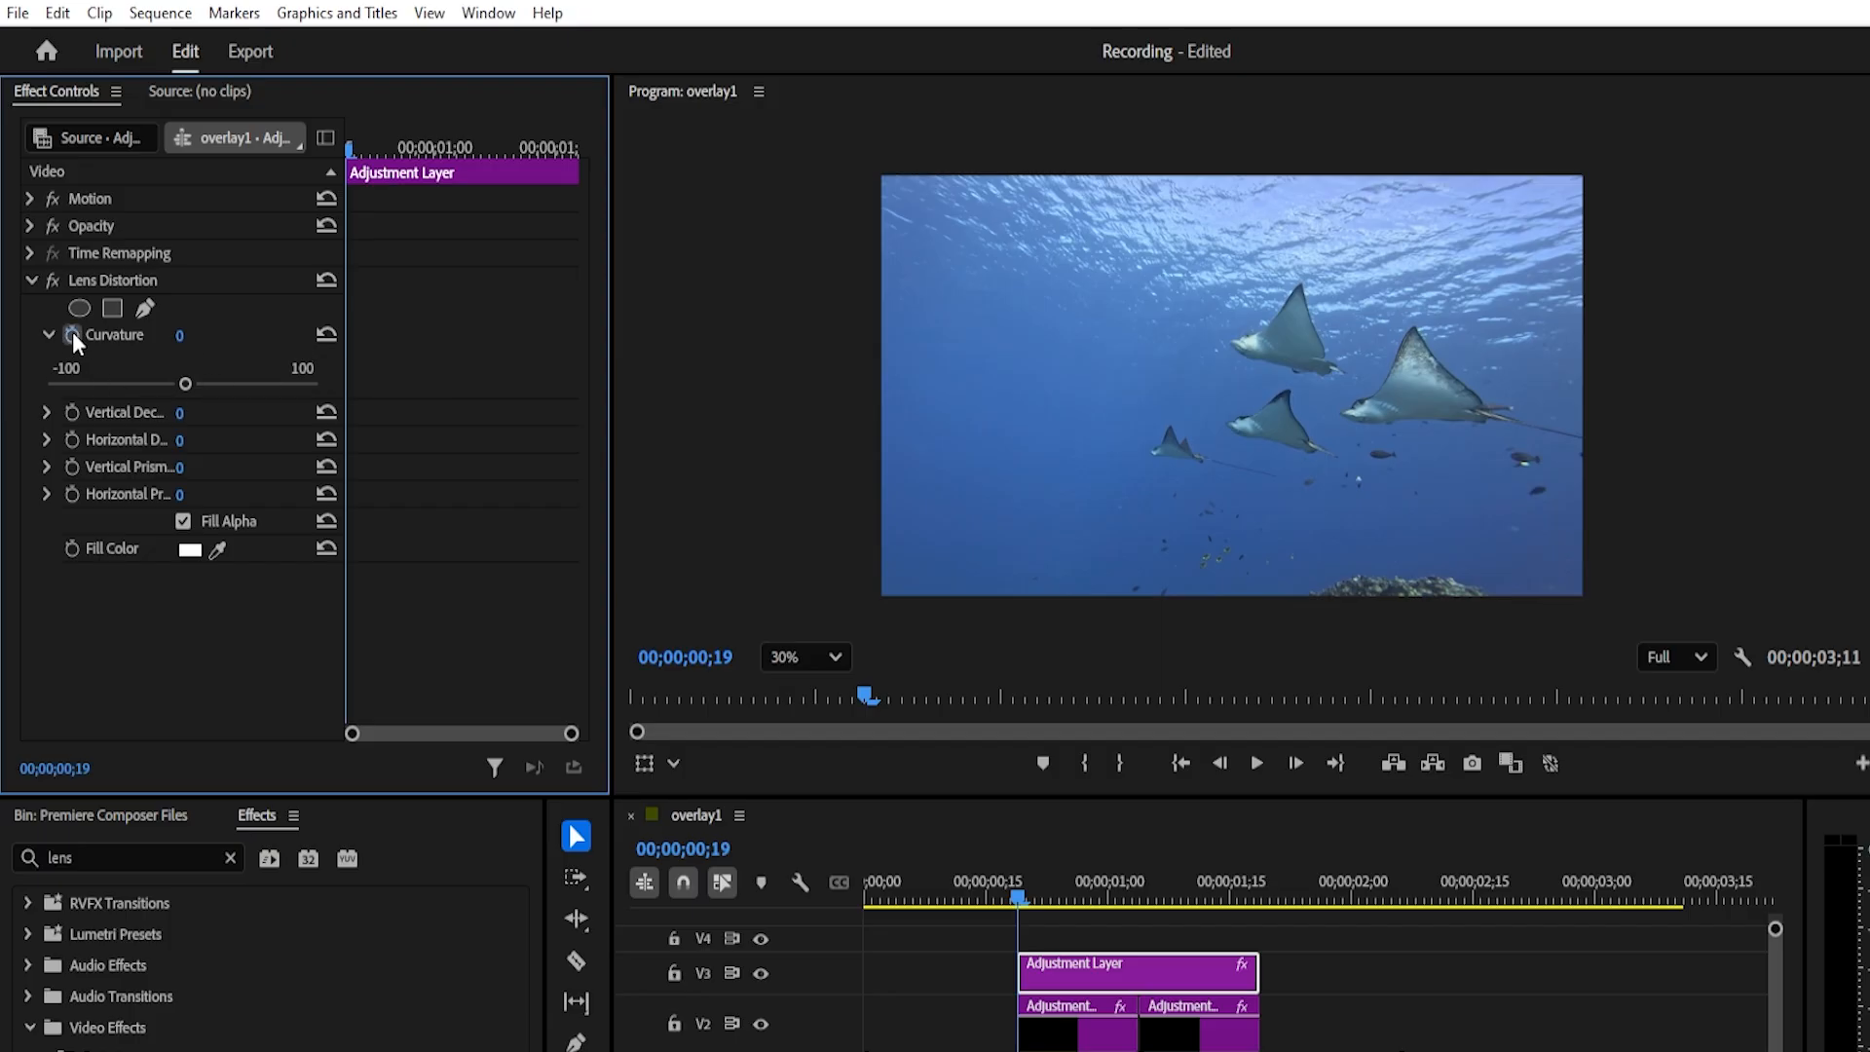
click(72, 334)
click(472, 142)
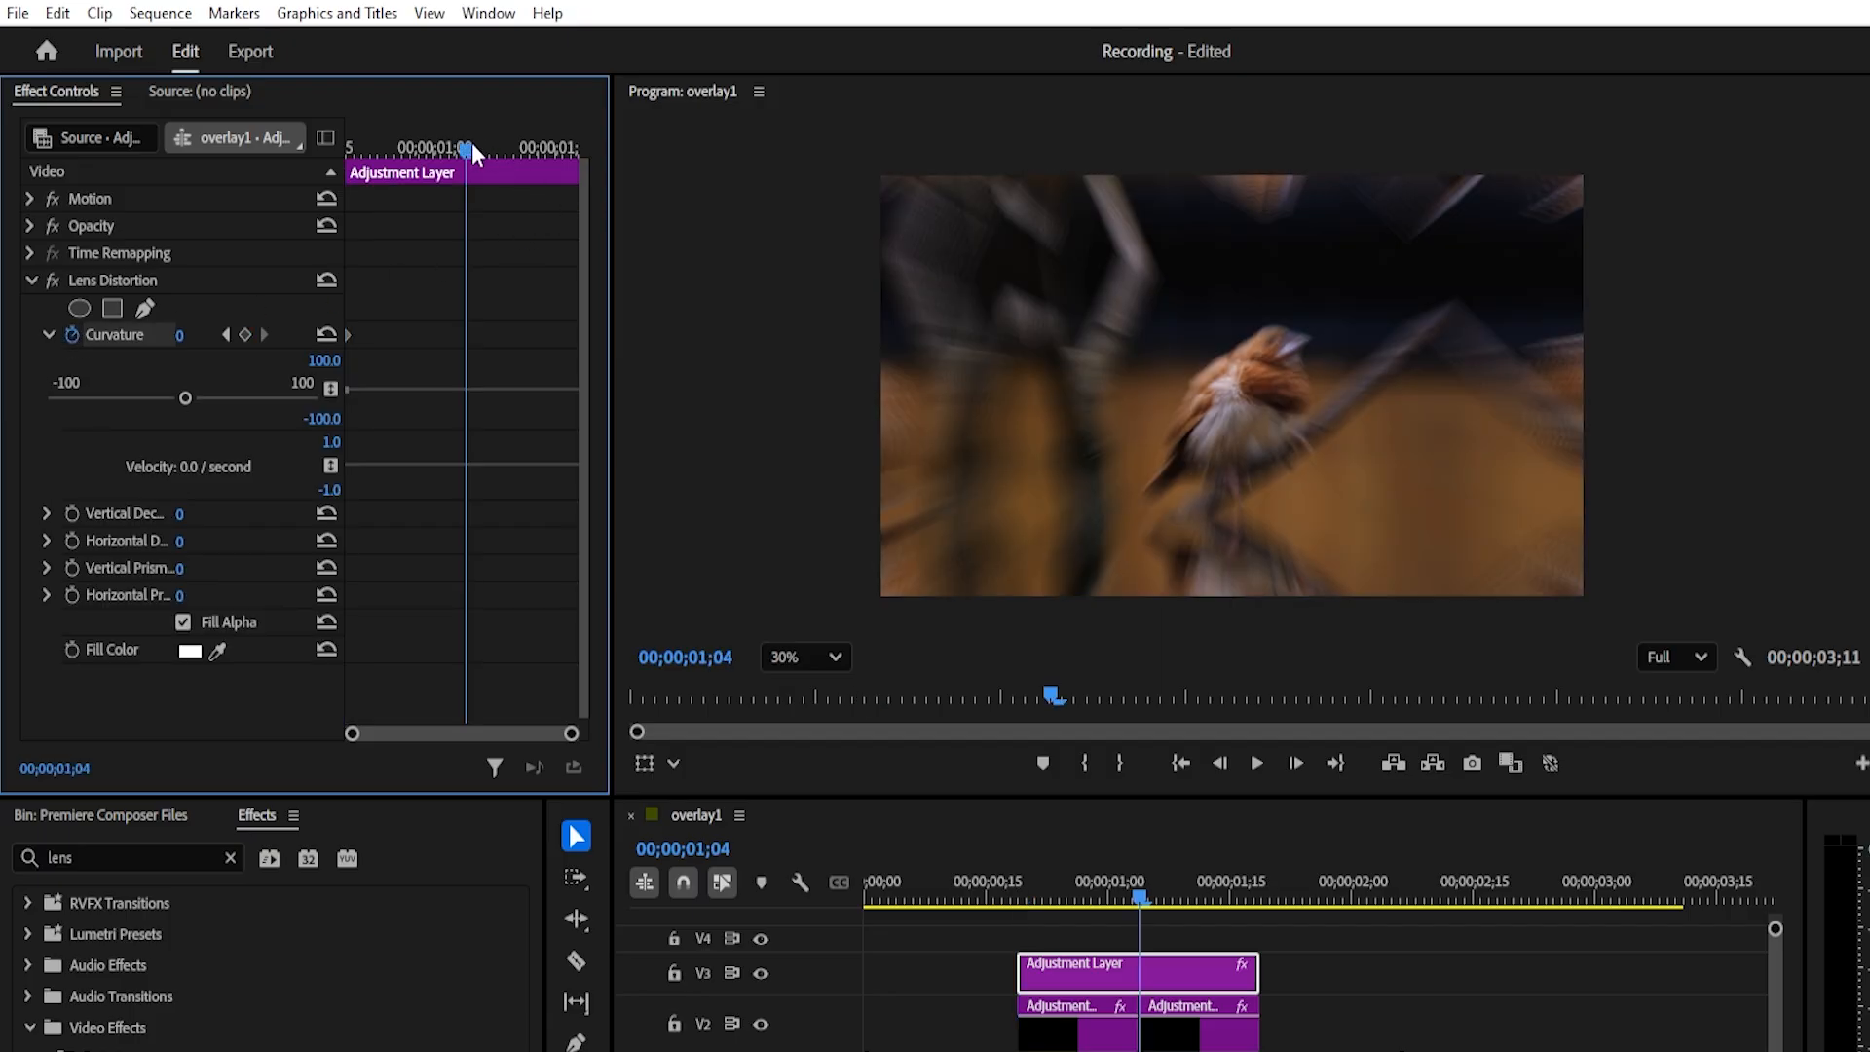
drag(228, 349, 201, 348)
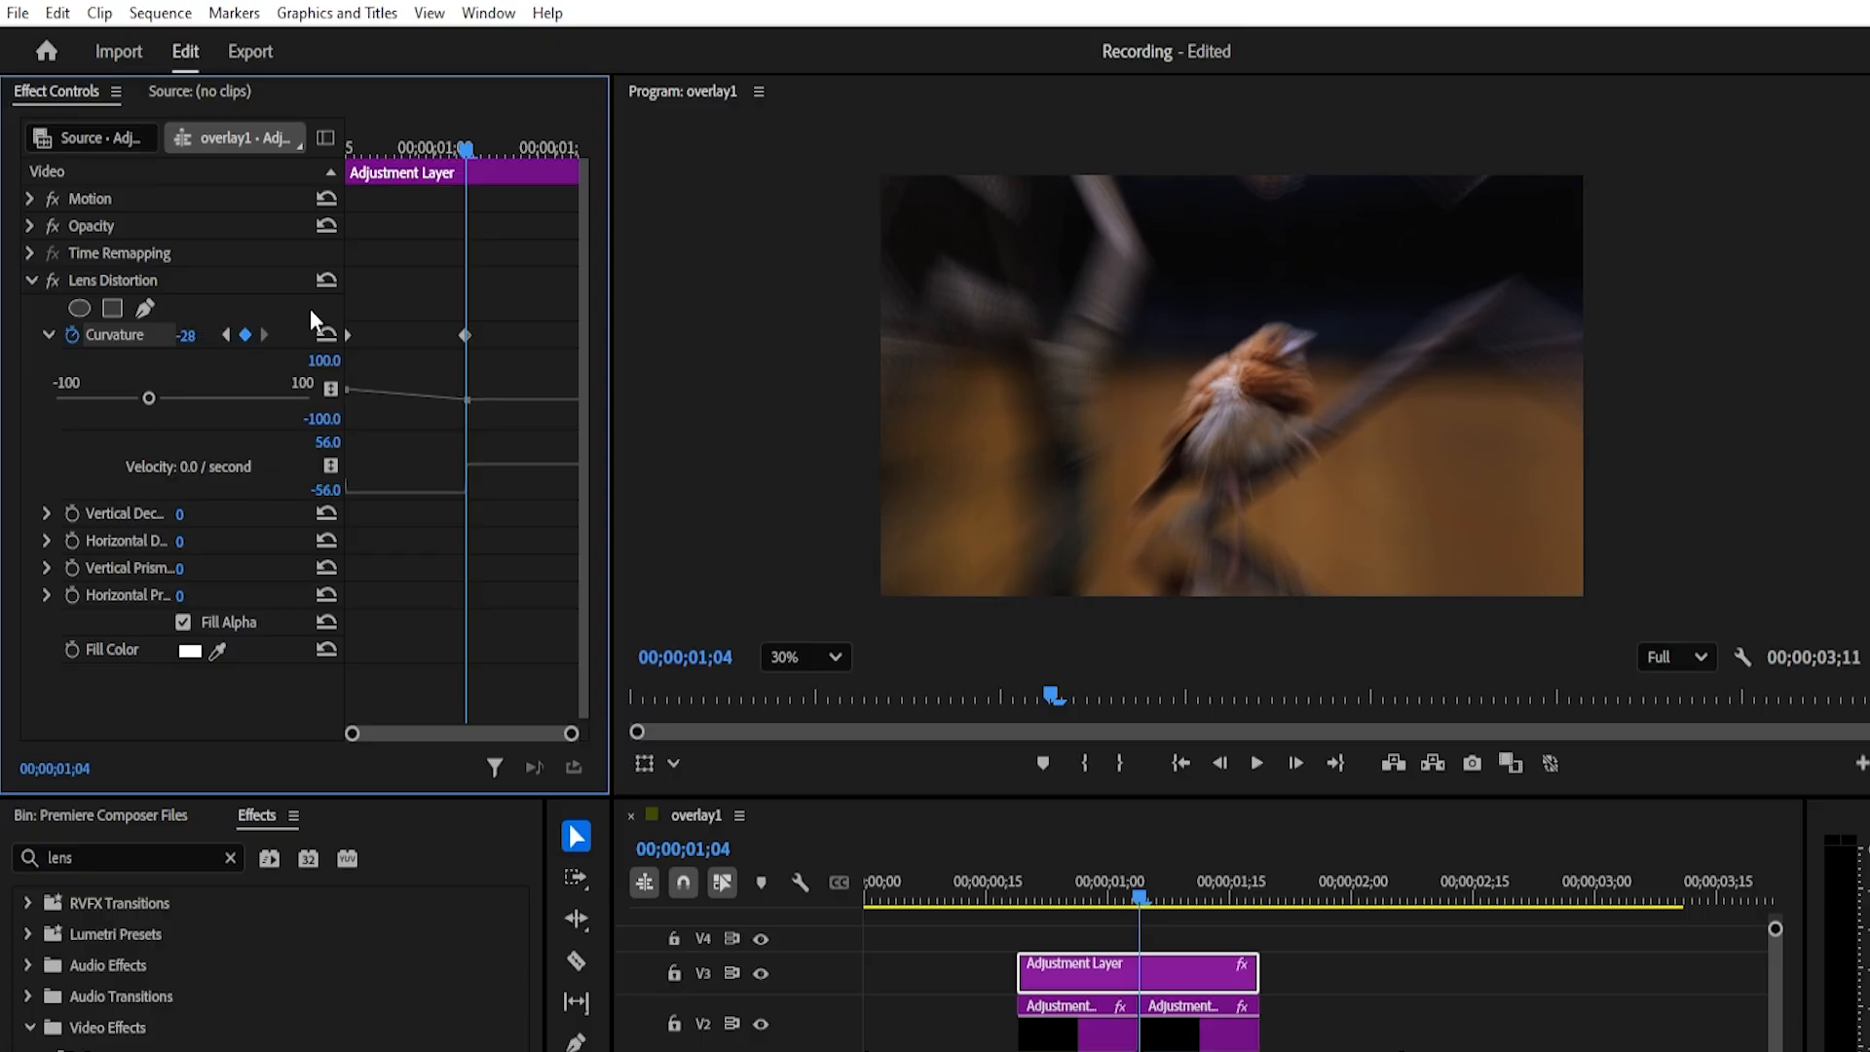
click(564, 146)
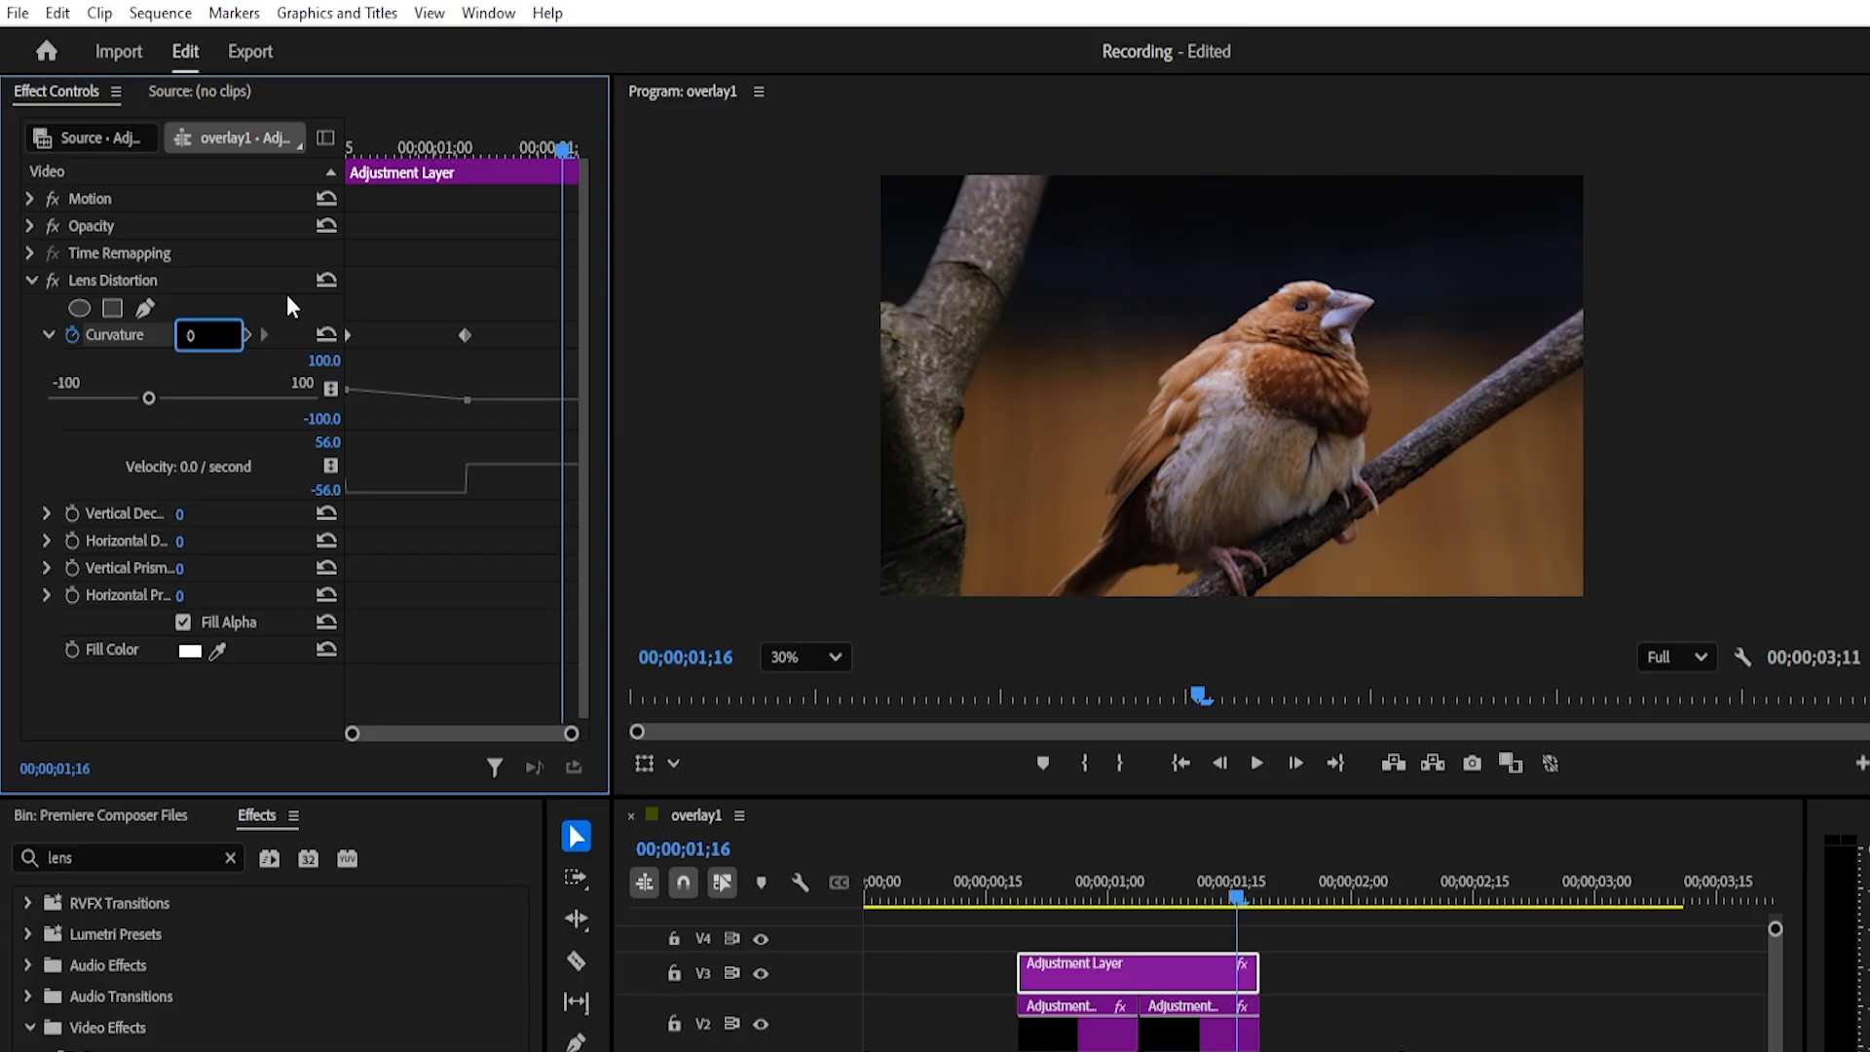
key(Return)
Apply Ease In and Ease Out to all three Curvature keyframes
drag(570, 292, 363, 360)
right_click(466, 335)
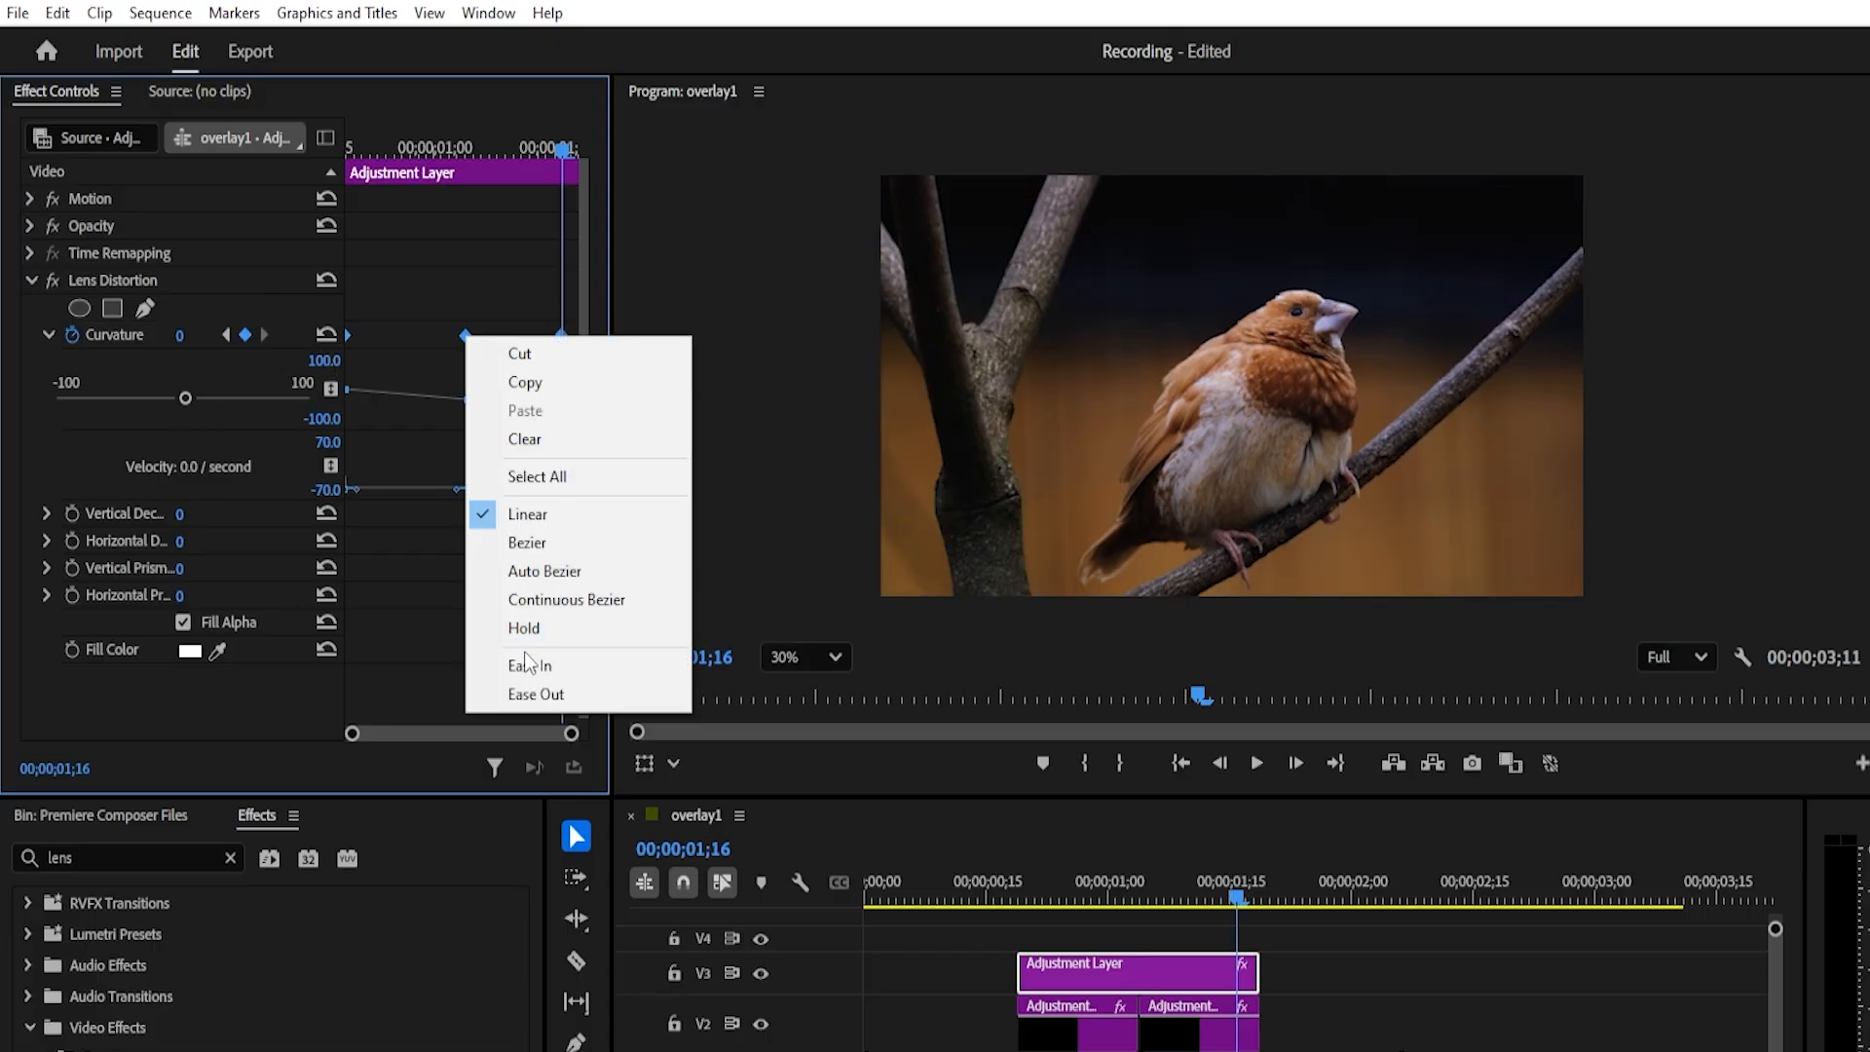
click(526, 543)
right_click(466, 337)
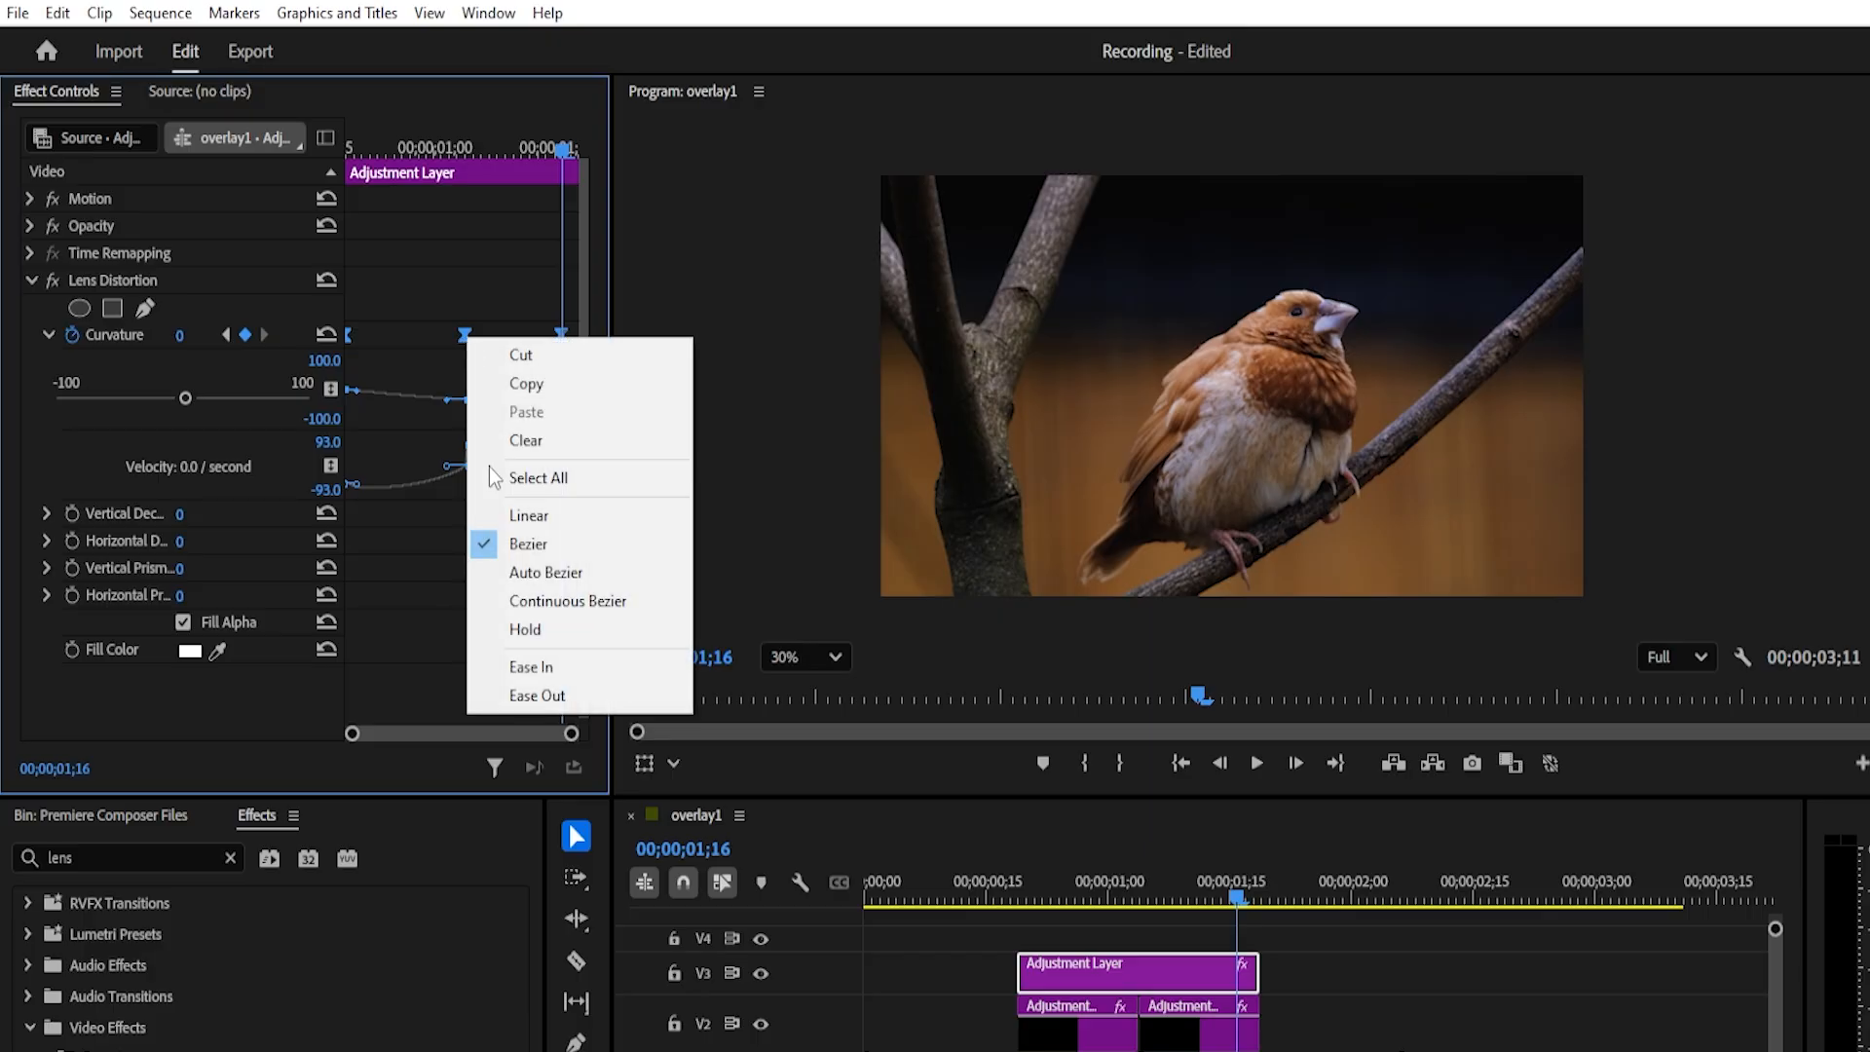
click(538, 695)
Enlarge the Curvature graph and reshape its Bezier handles into a sharp dip at the middle keyframe with long eases at both ends
drag(451, 429, 447, 630)
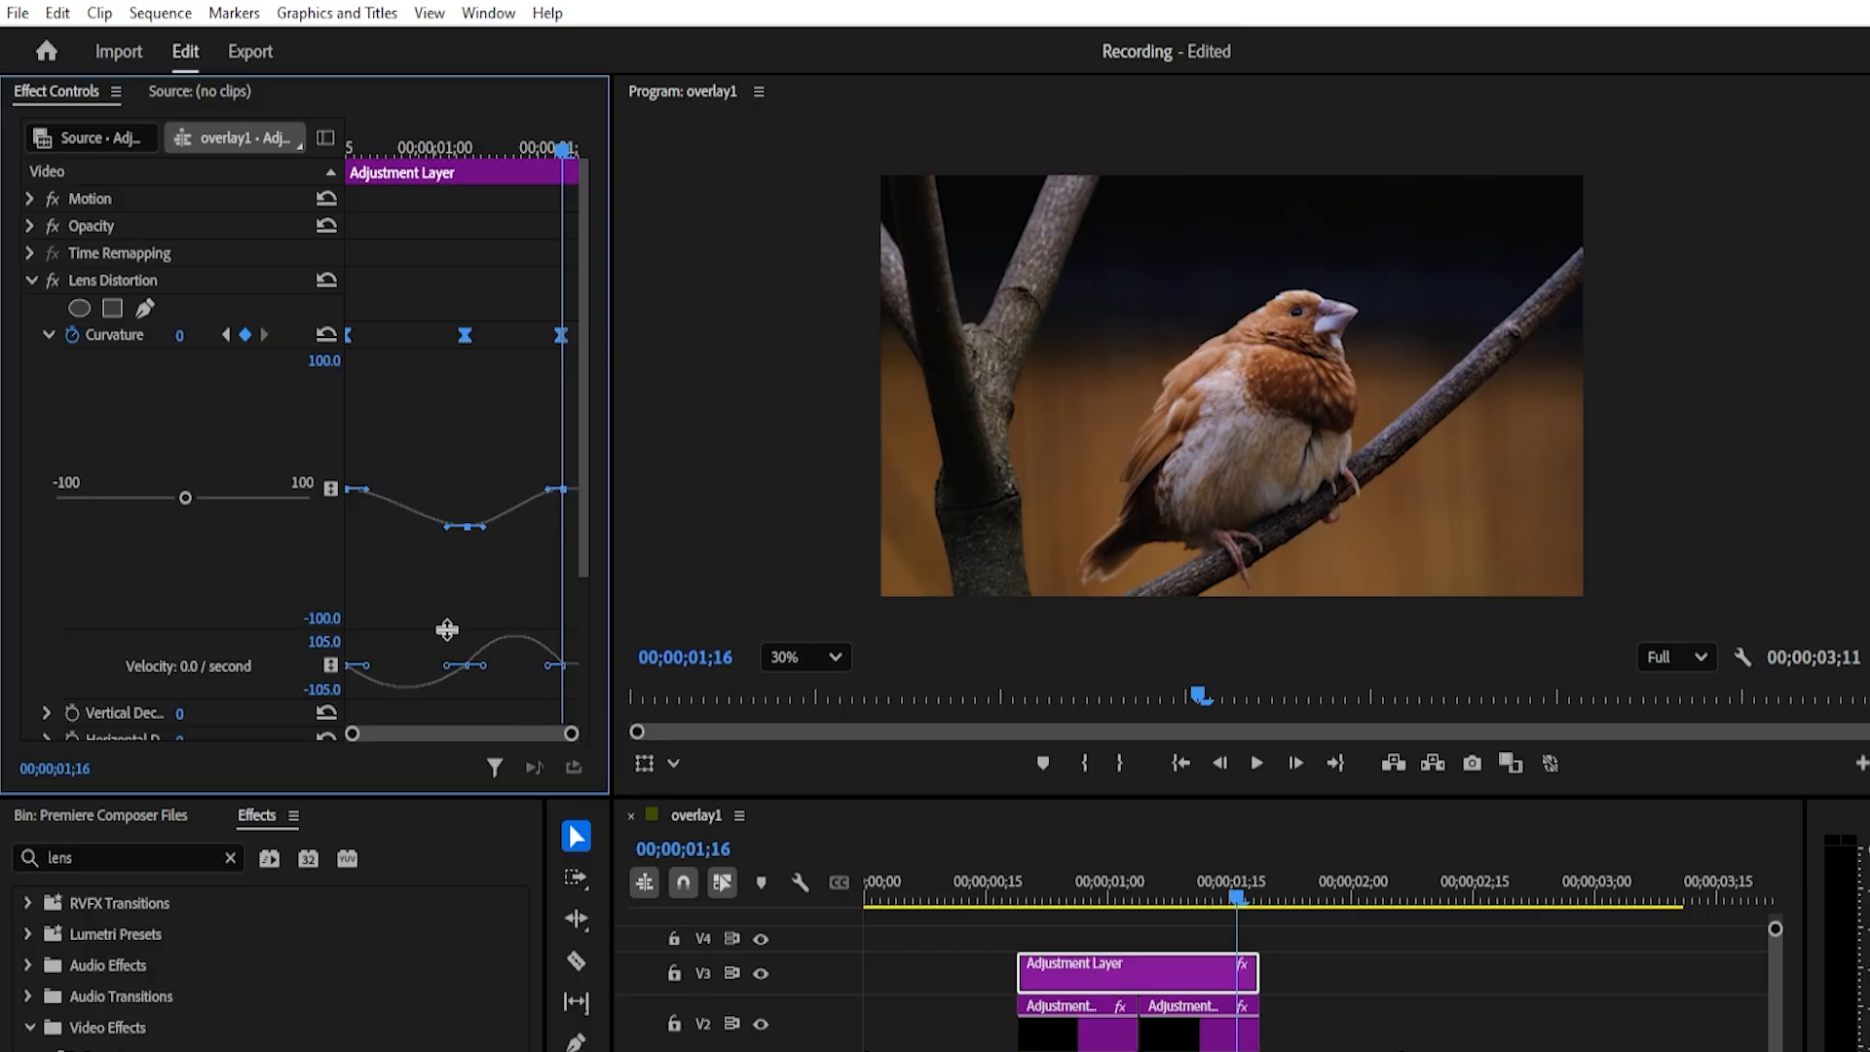
click(462, 407)
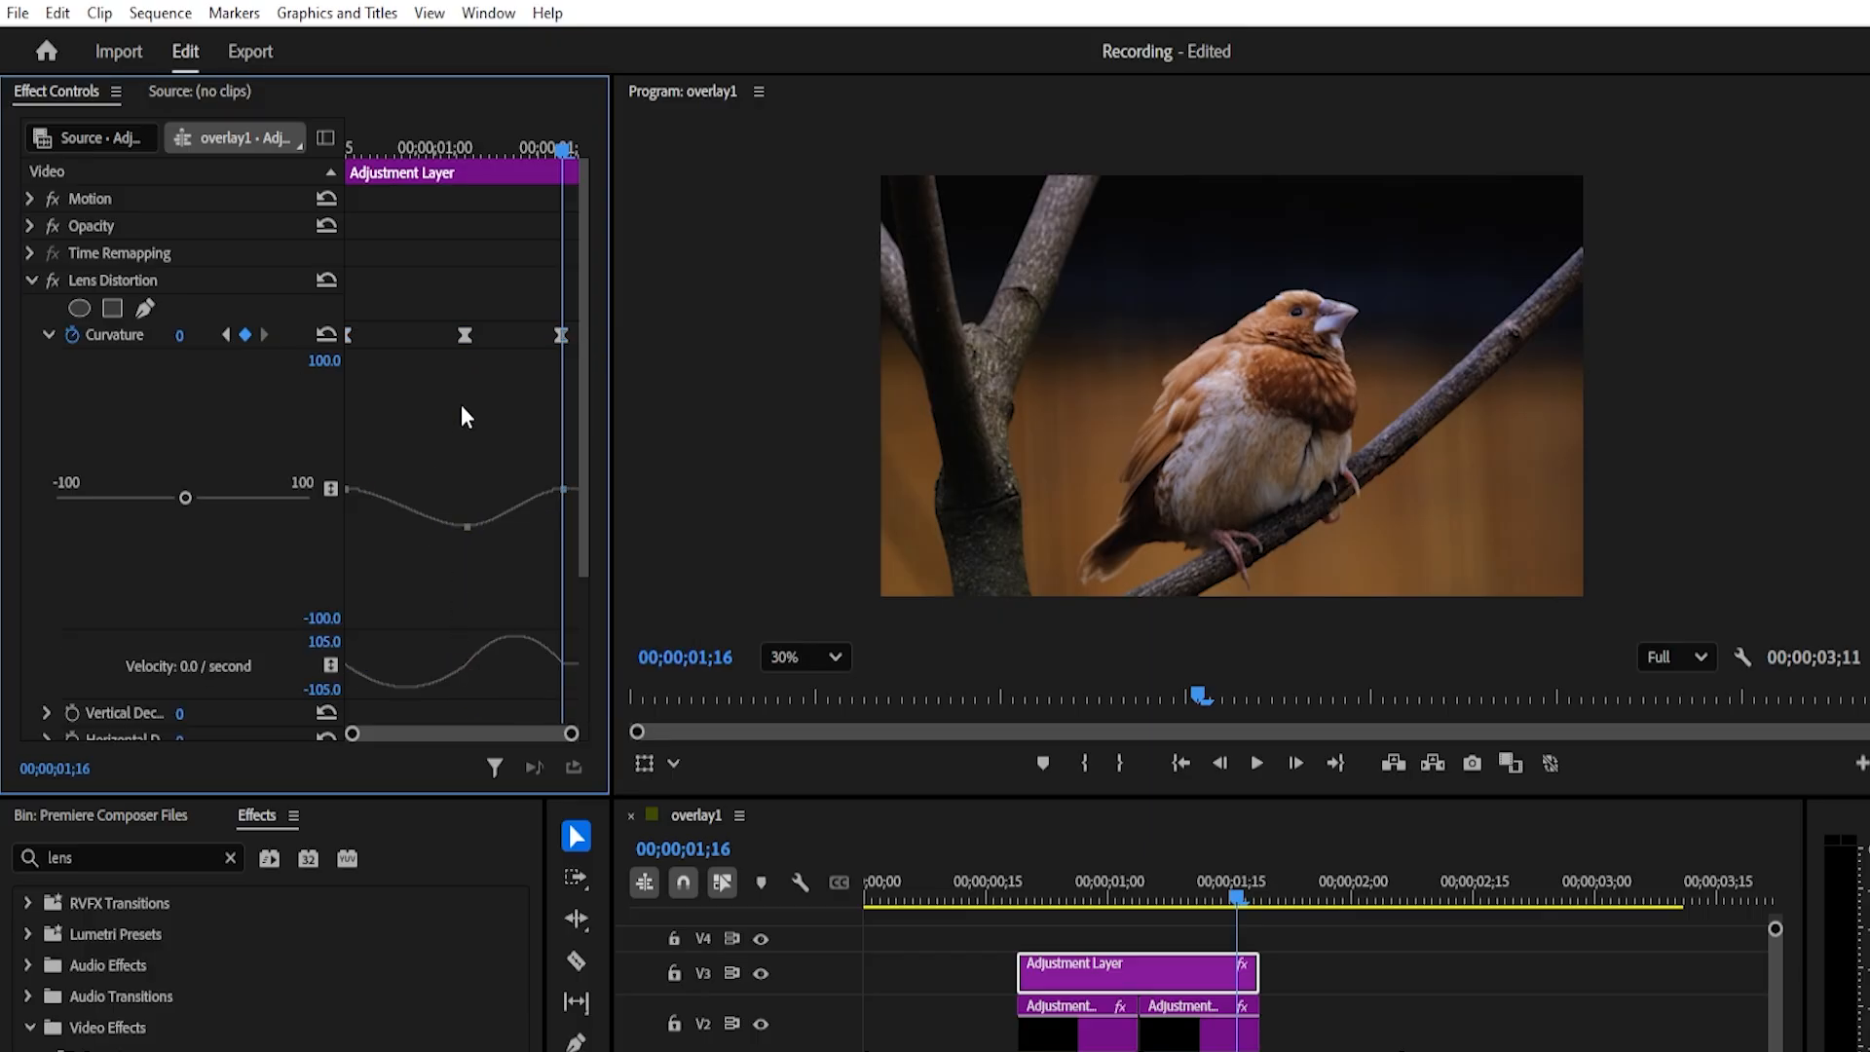
click(559, 335)
mouse_move(552, 490)
mouse_down()
mouse_move(470, 527)
mouse_move(516, 490)
mouse_up()
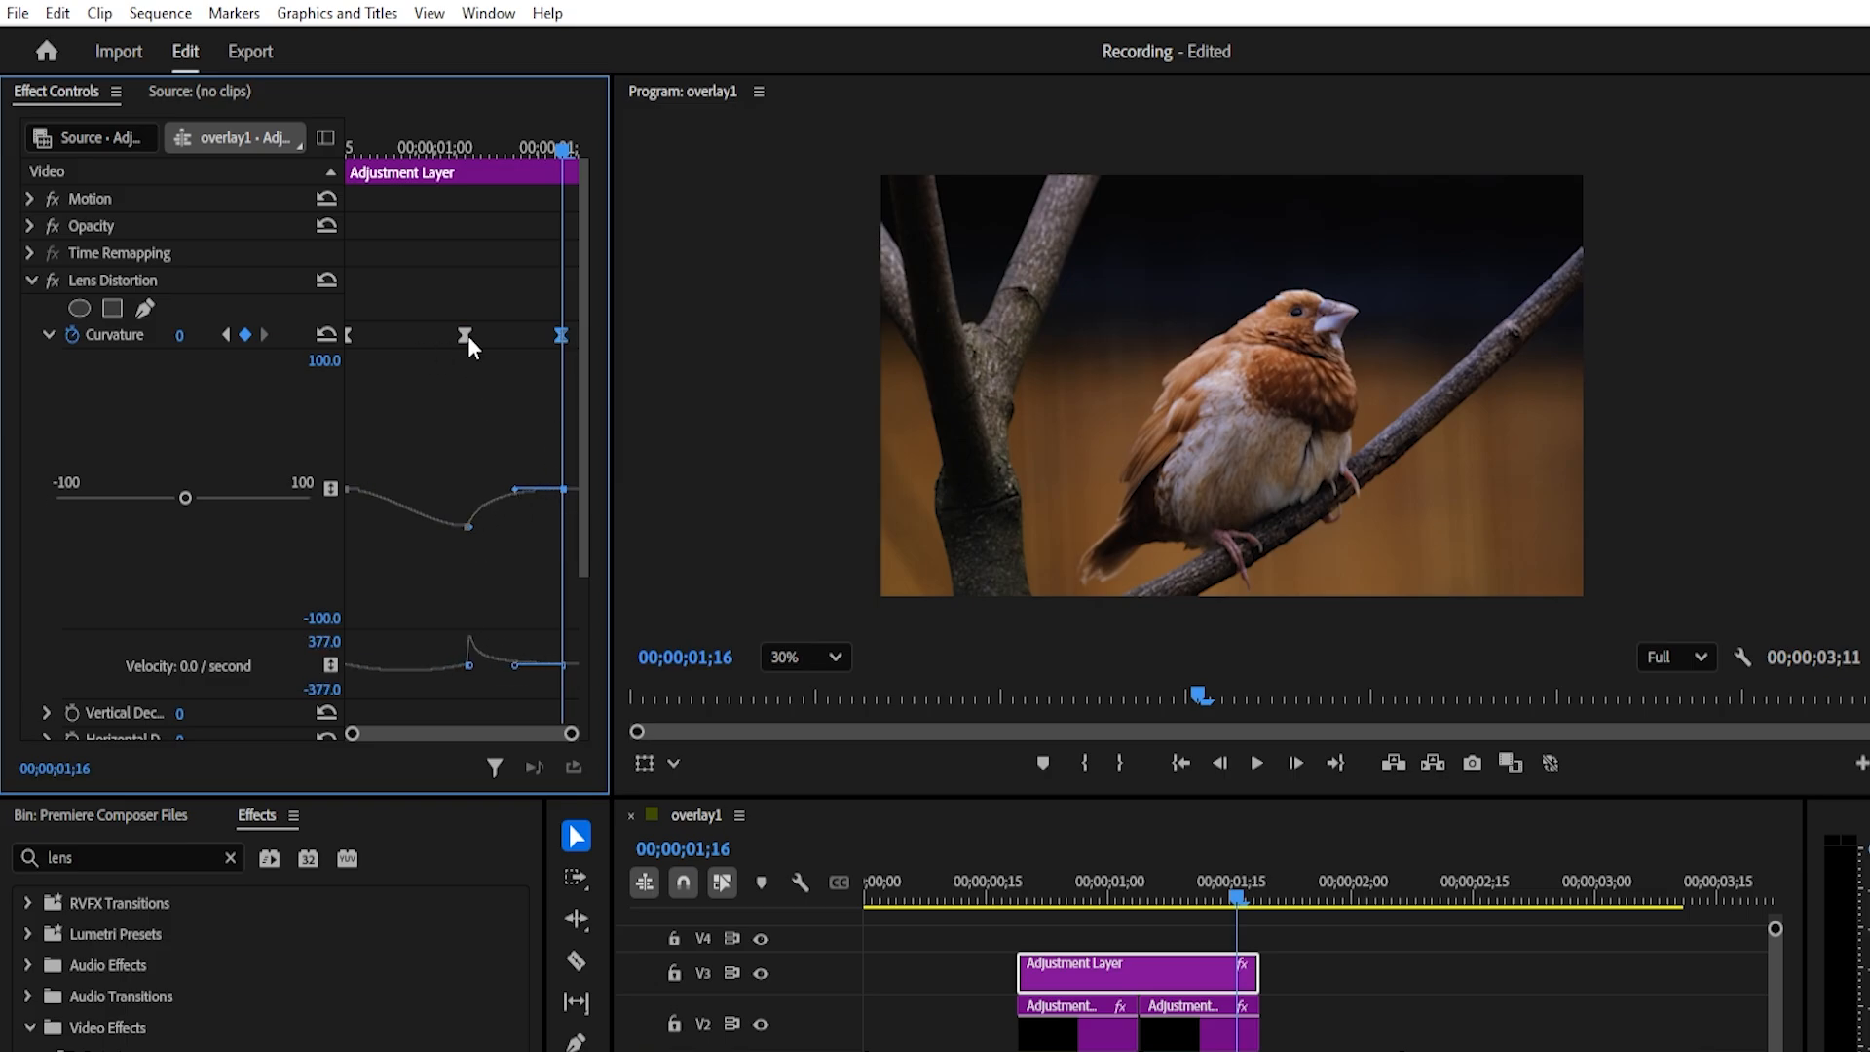
click(467, 336)
drag(370, 490, 469, 526)
click(514, 543)
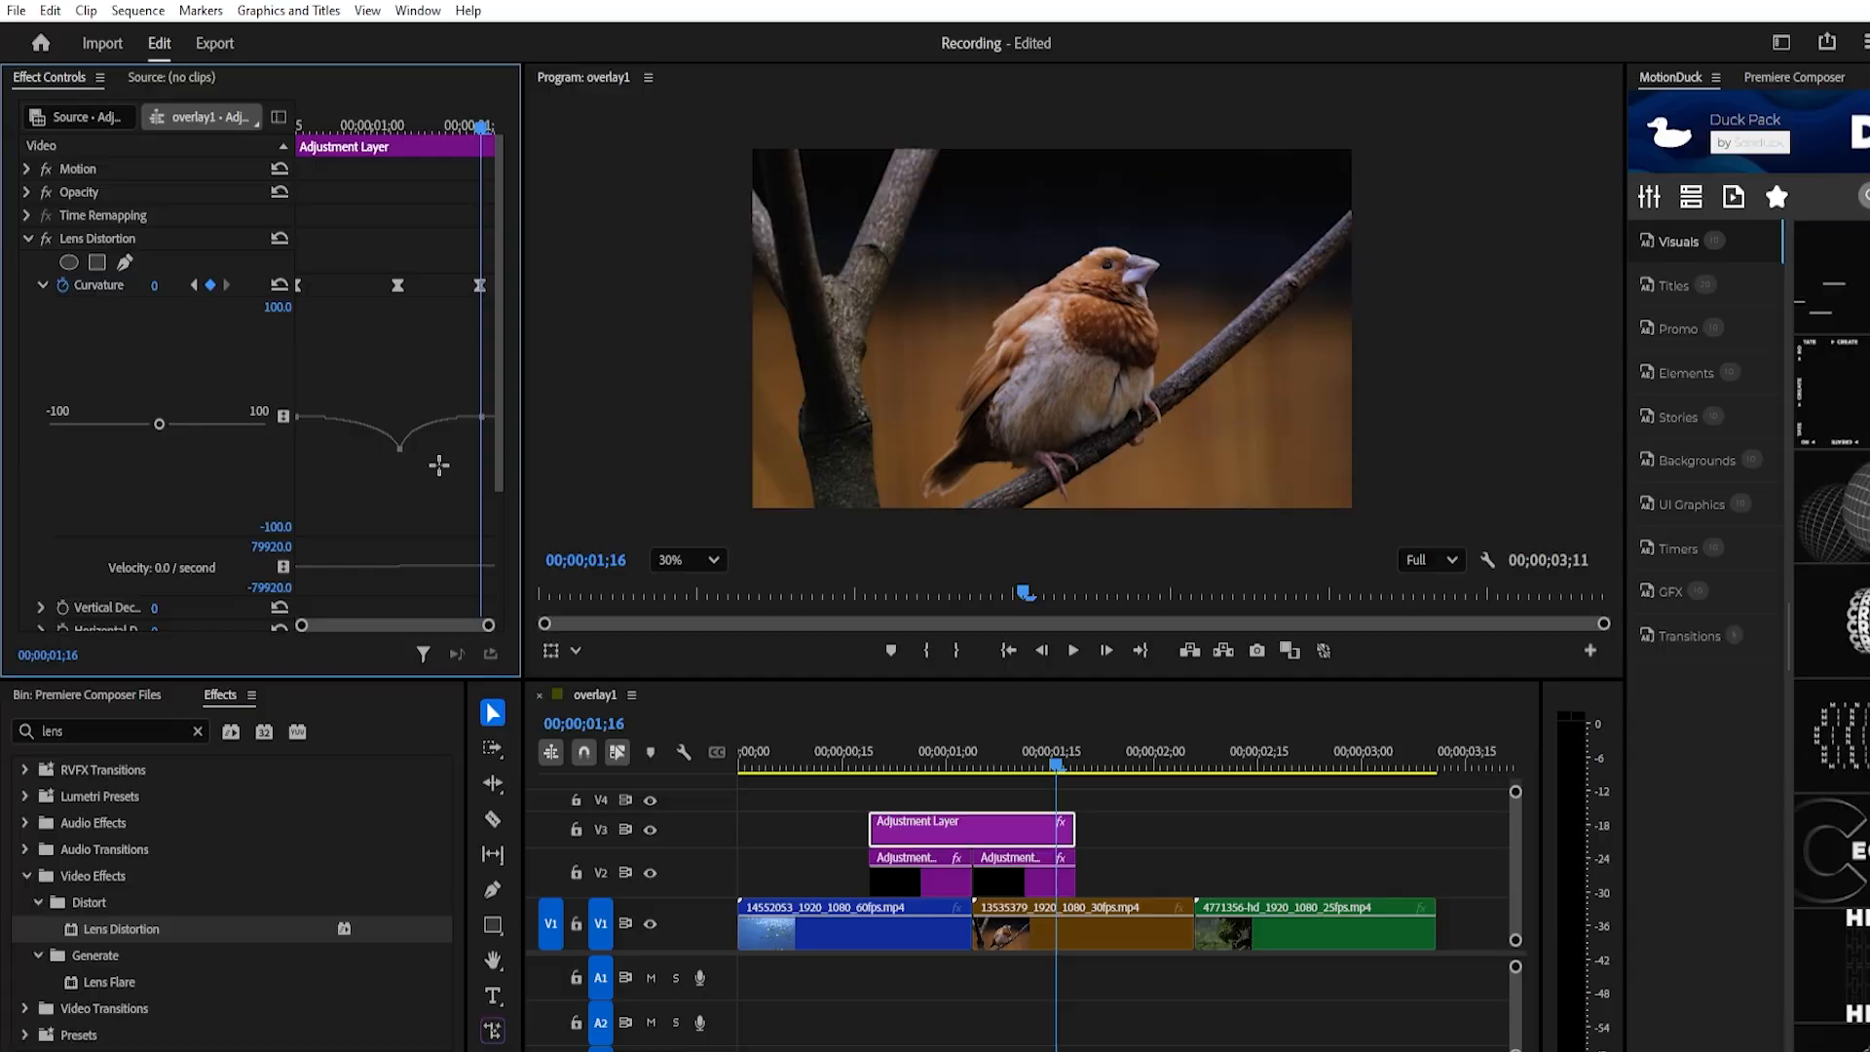
Duplicate the three adjustment layers on V2 and V3 over the cut between the second and third clips
click(1119, 797)
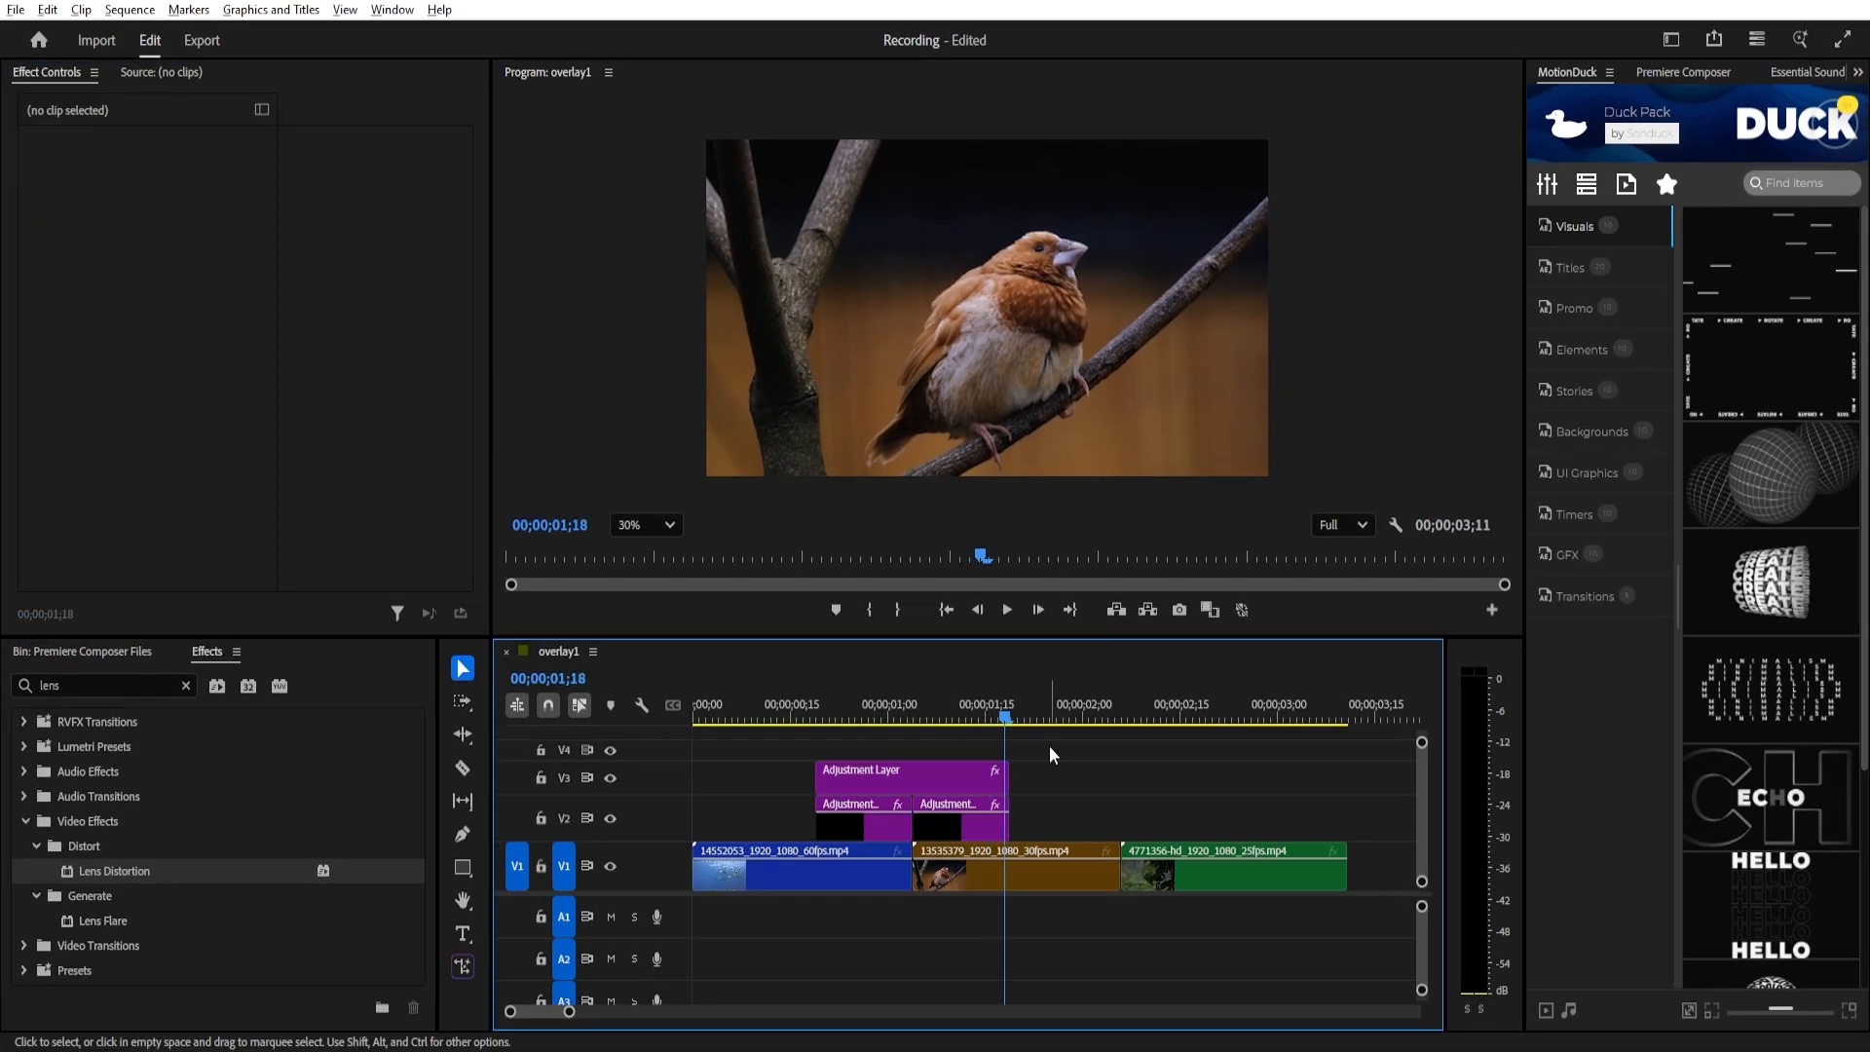
drag(1042, 741, 823, 836)
drag(922, 785, 1135, 785)
Play back the transition between the first and second clips from 00;00;00;15
click(790, 716)
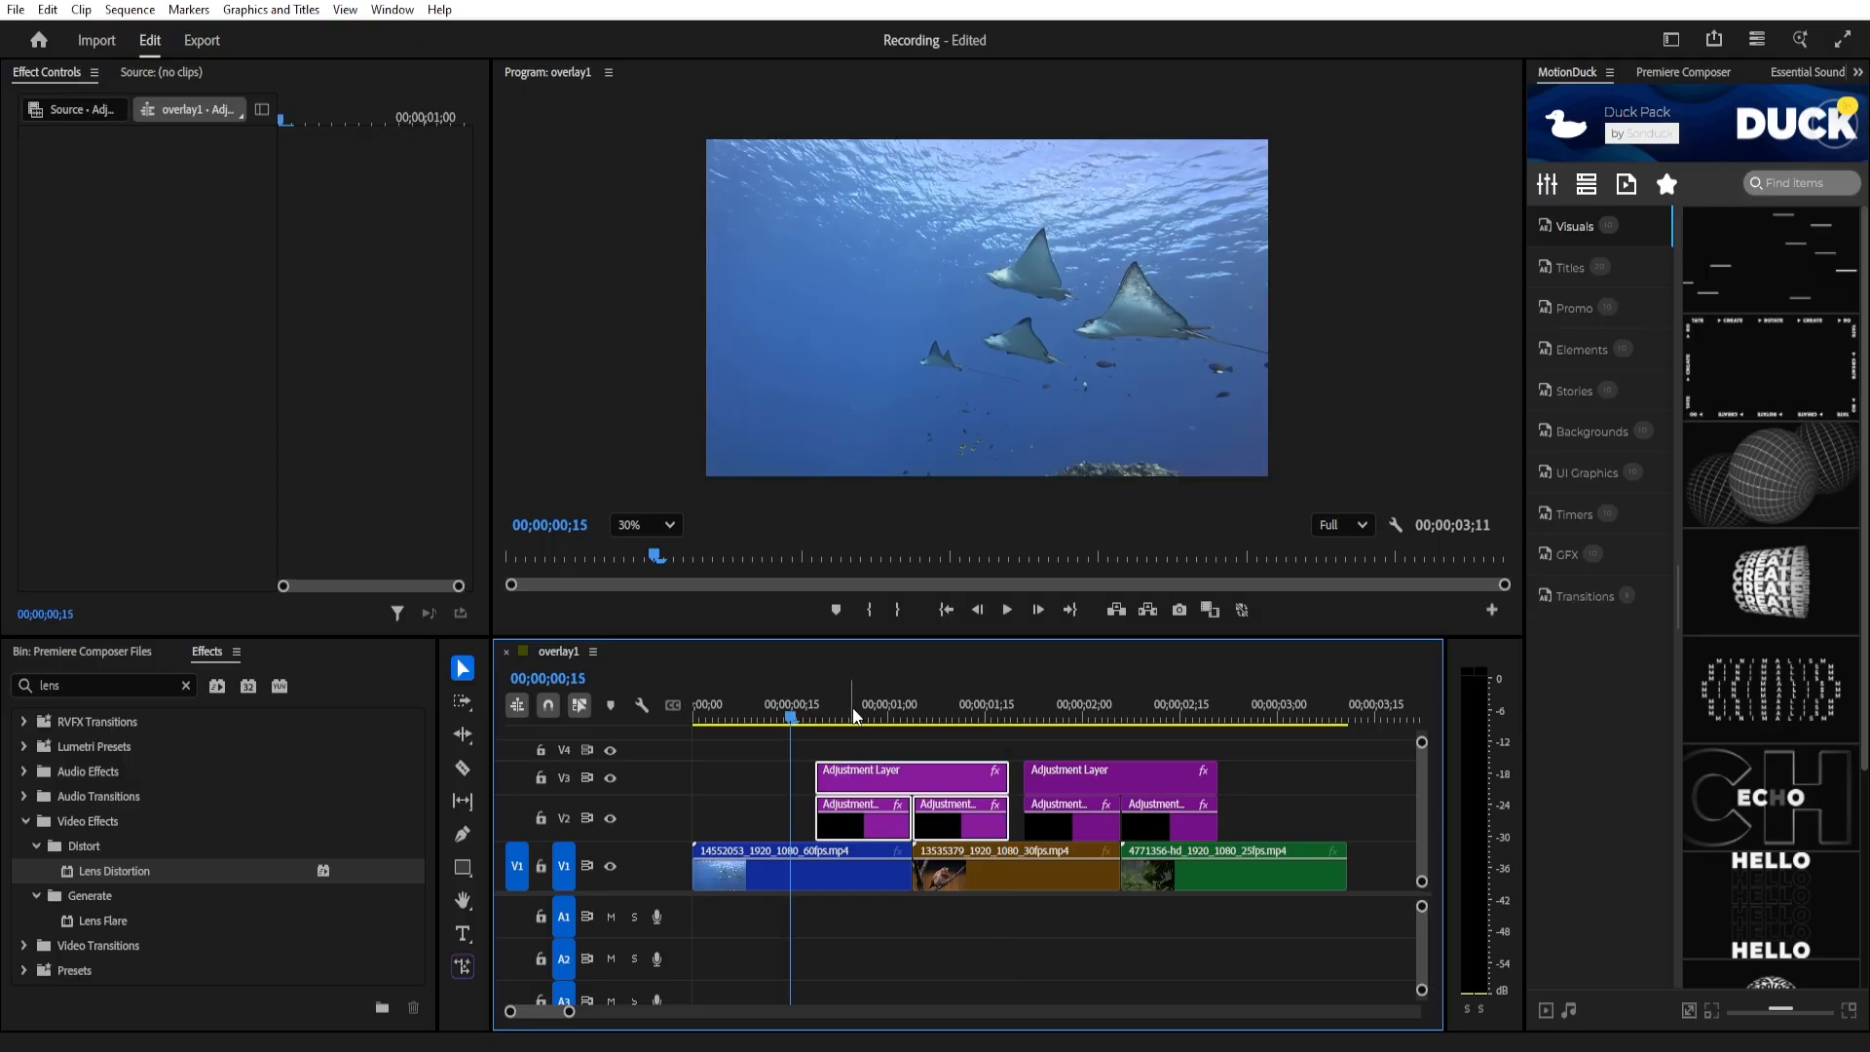
click(1008, 611)
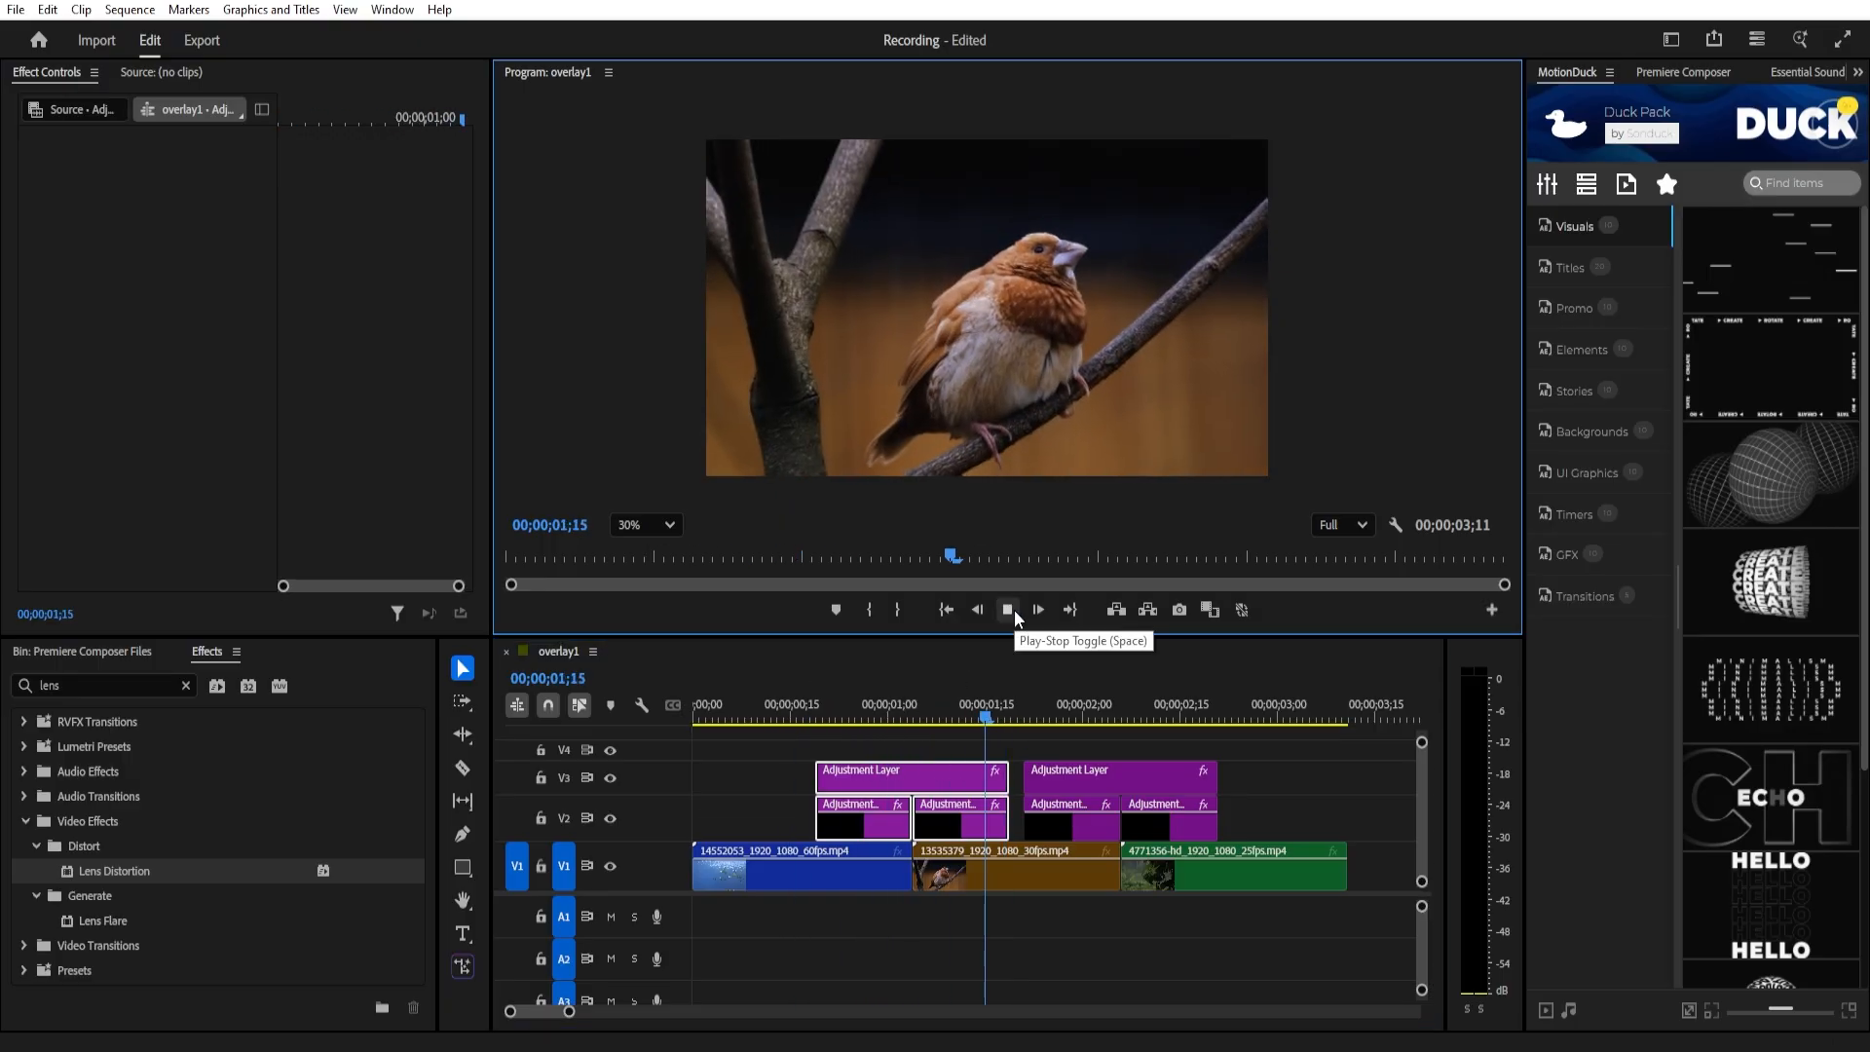
click(1034, 699)
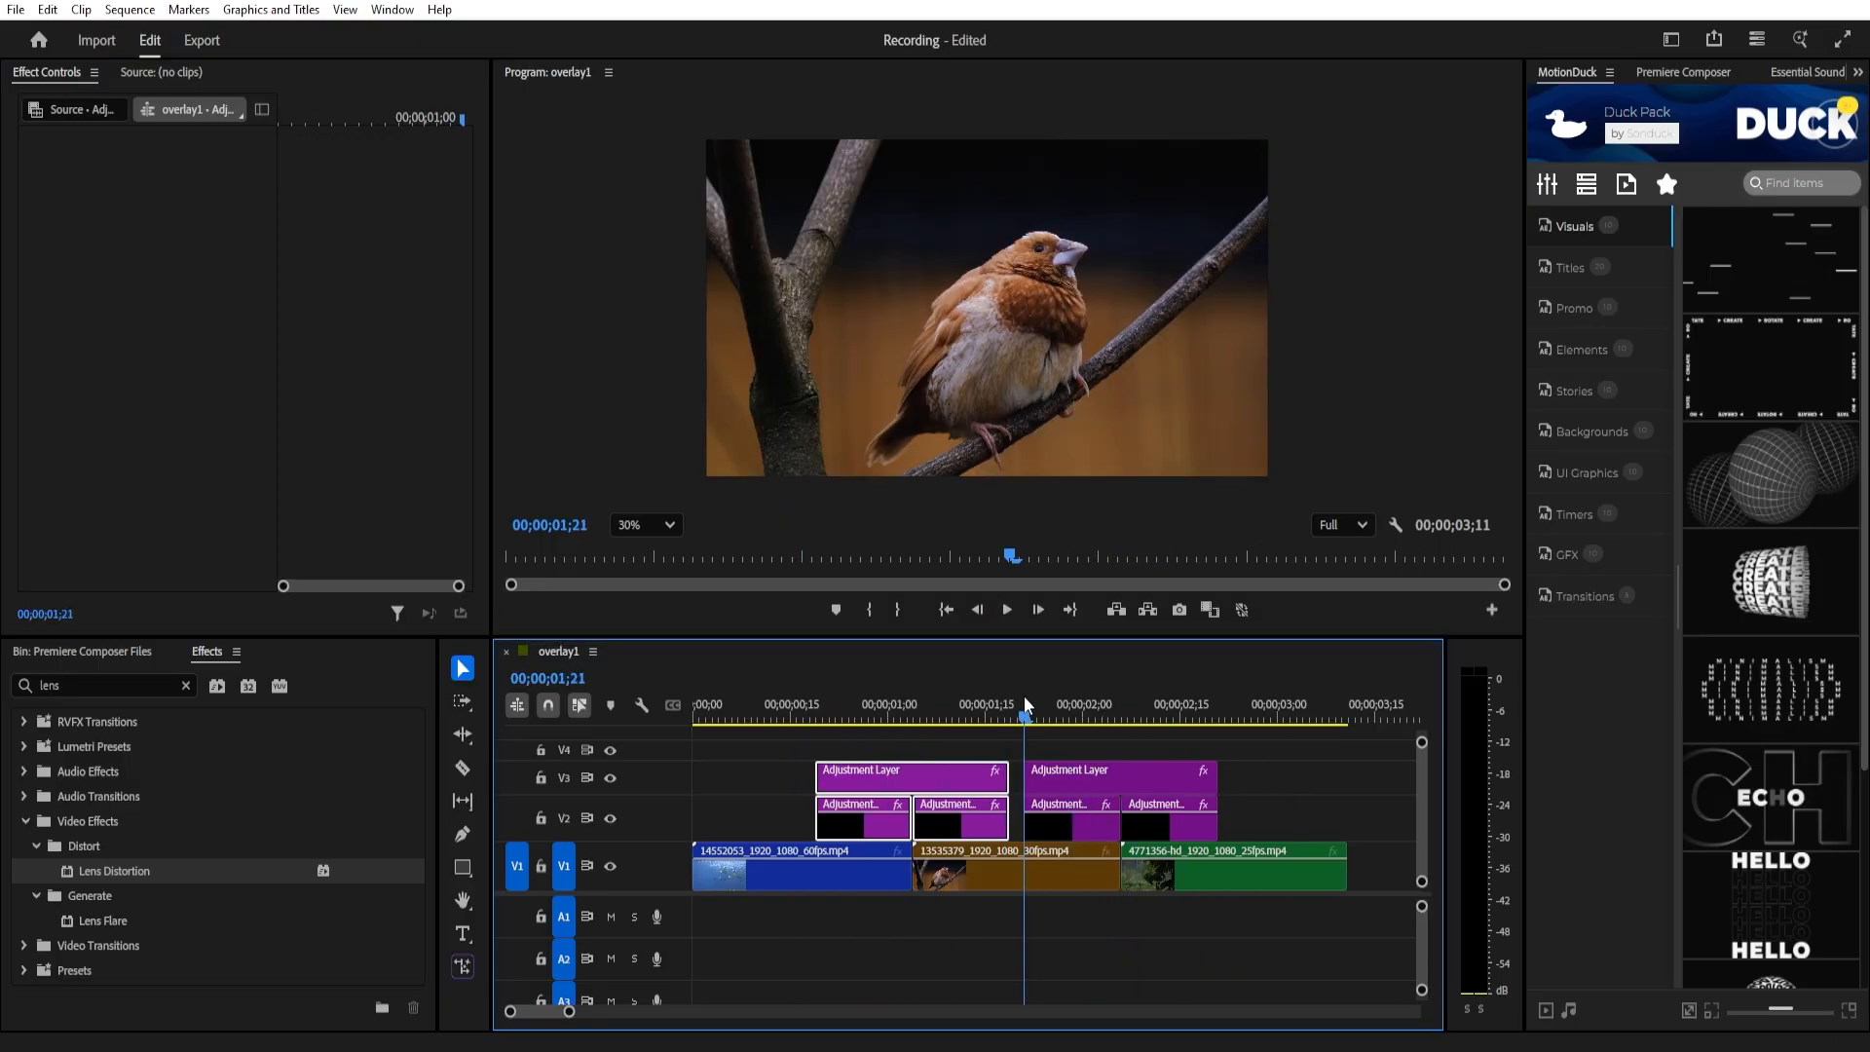